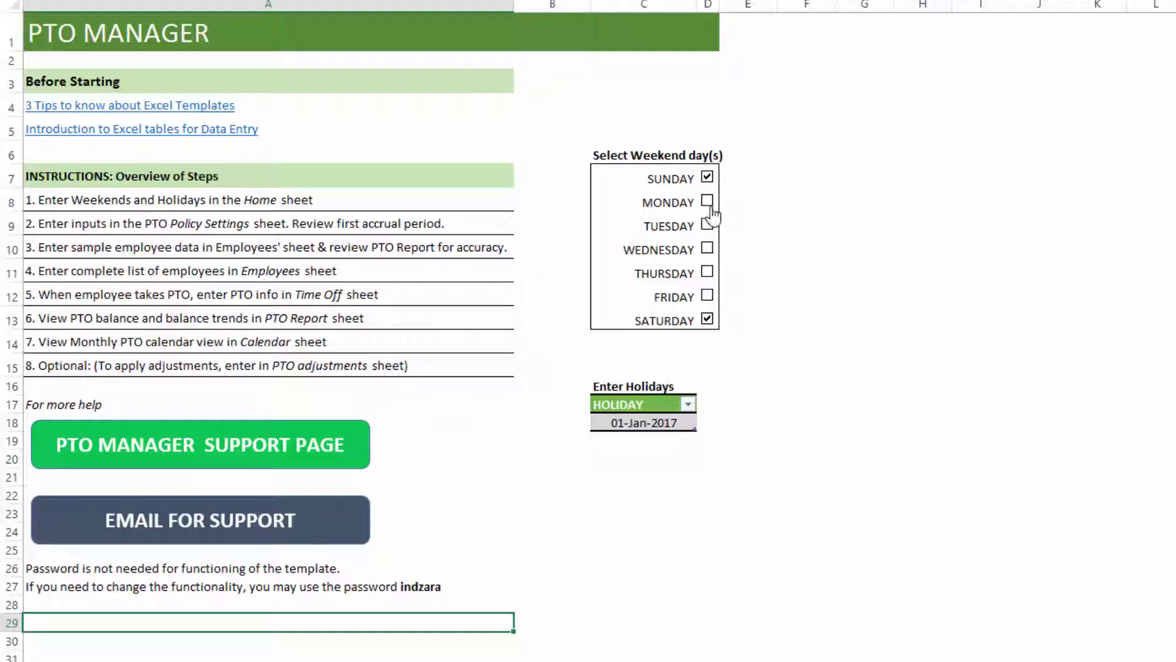
Step: Enter the holidays 11/24/2016 and 12/25/2016 in the Holiday table on the Home sheet
{"action": "left_click", "coordinate": [707, 319]}
{"action": "left_click", "coordinate": [707, 320]}
{"action": "left_click", "coordinate": [647, 427]}
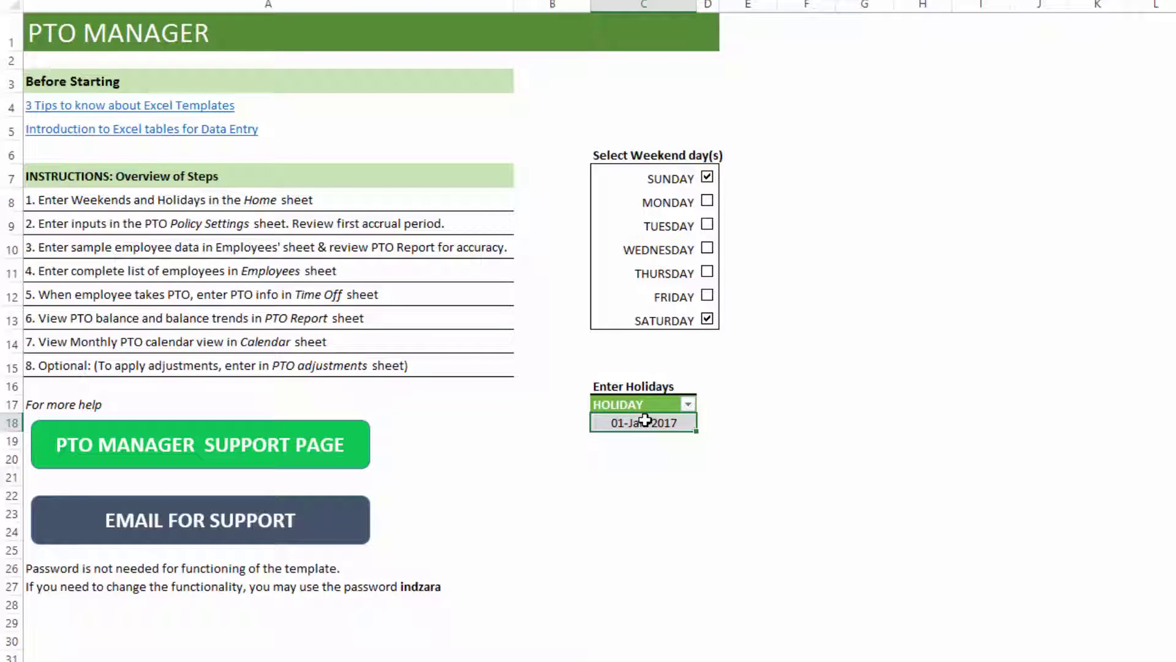
{"action": "type", "text": "11/24/2016"}
{"action": "key", "text": "Return"}
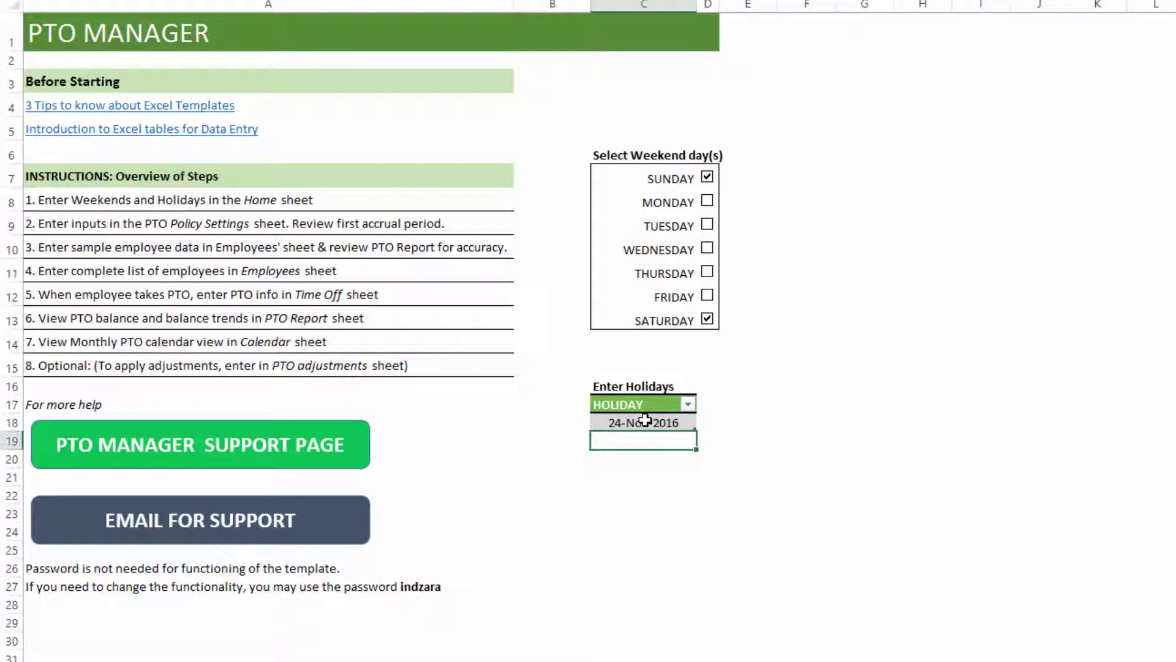
{"action": "type", "text": "12/25/2016"}
{"action": "key", "text": "Return"}
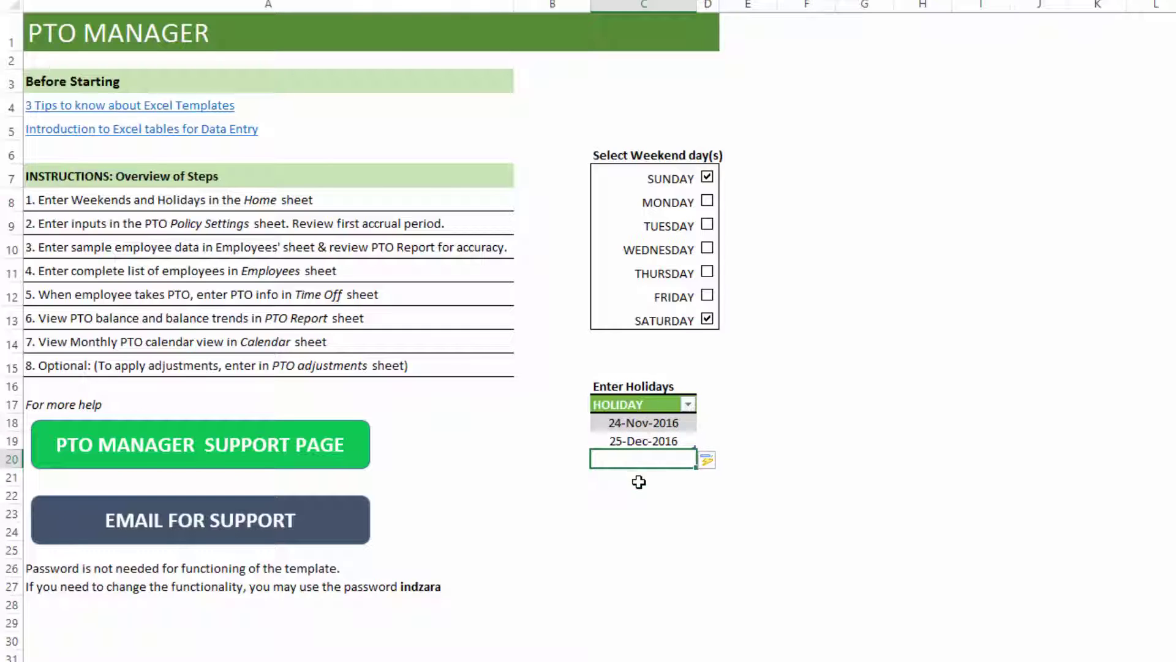
{"action": "left_click", "coordinate": [642, 476]}
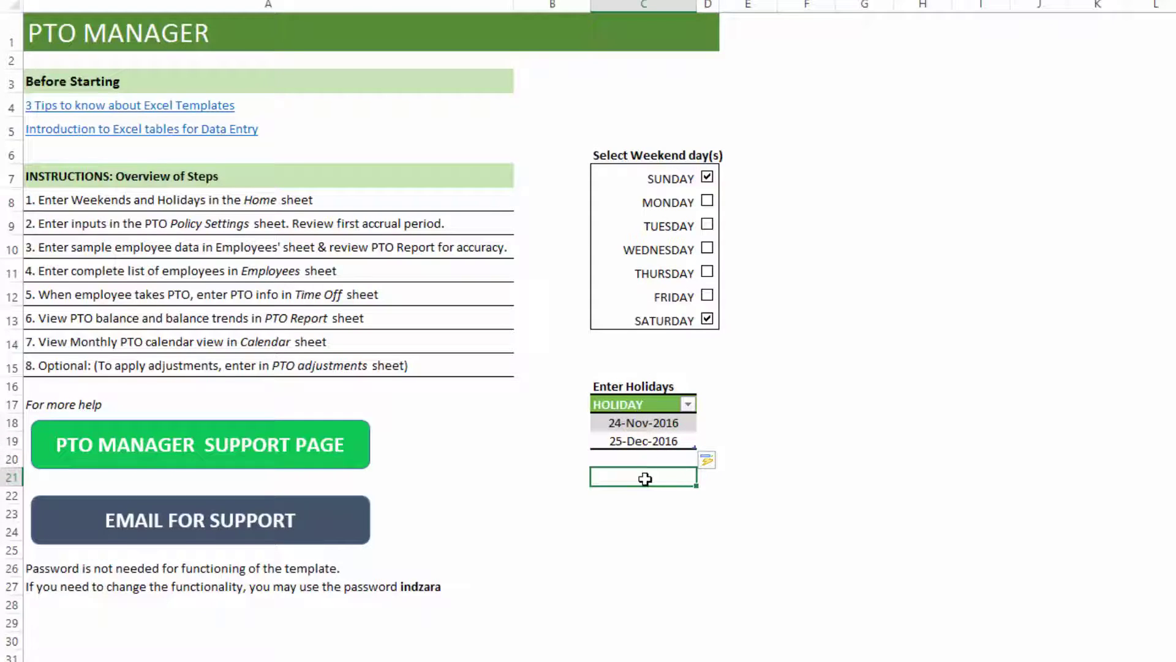
{"action": "left_click", "coordinate": [637, 439]}
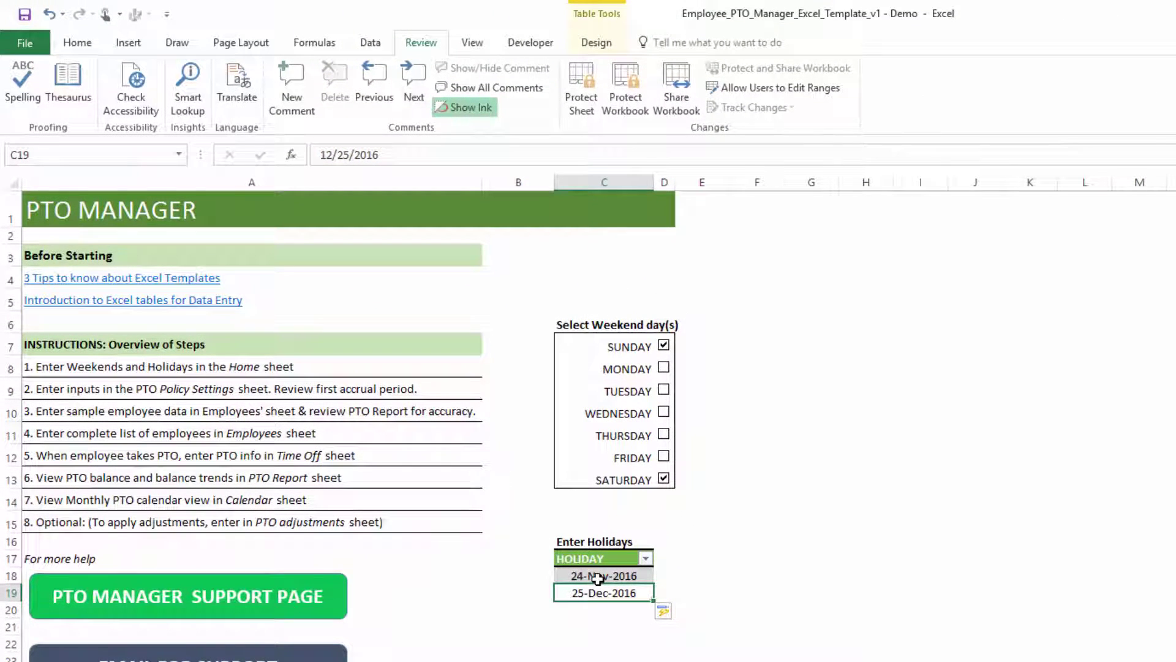
{"action": "left_click", "coordinate": [597, 608]}
{"action": "left_click", "coordinate": [597, 594]}
{"action": "left_click", "coordinate": [594, 43]}
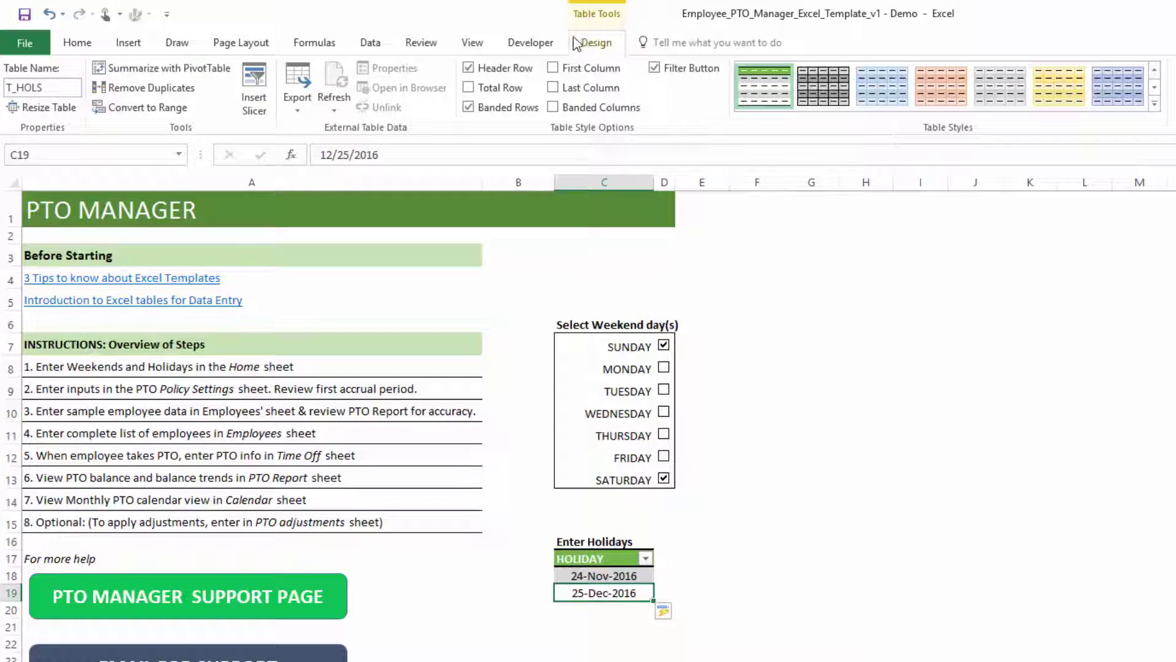
{"action": "left_click", "coordinate": [78, 42]}
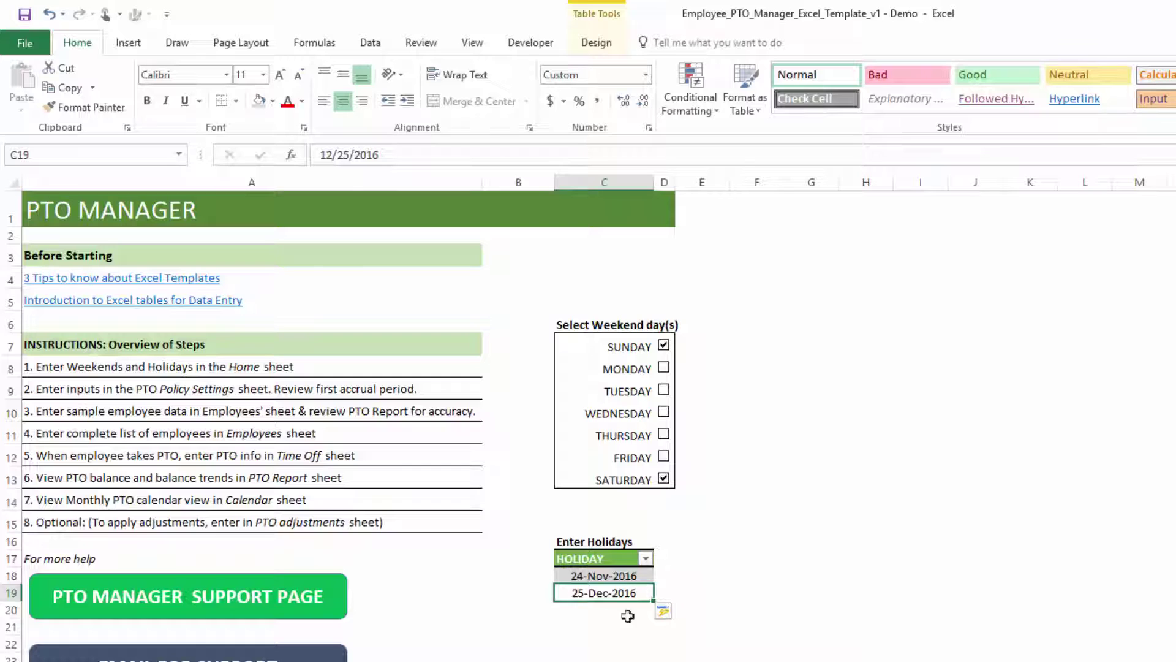
{"action": "left_click", "coordinate": [589, 628]}
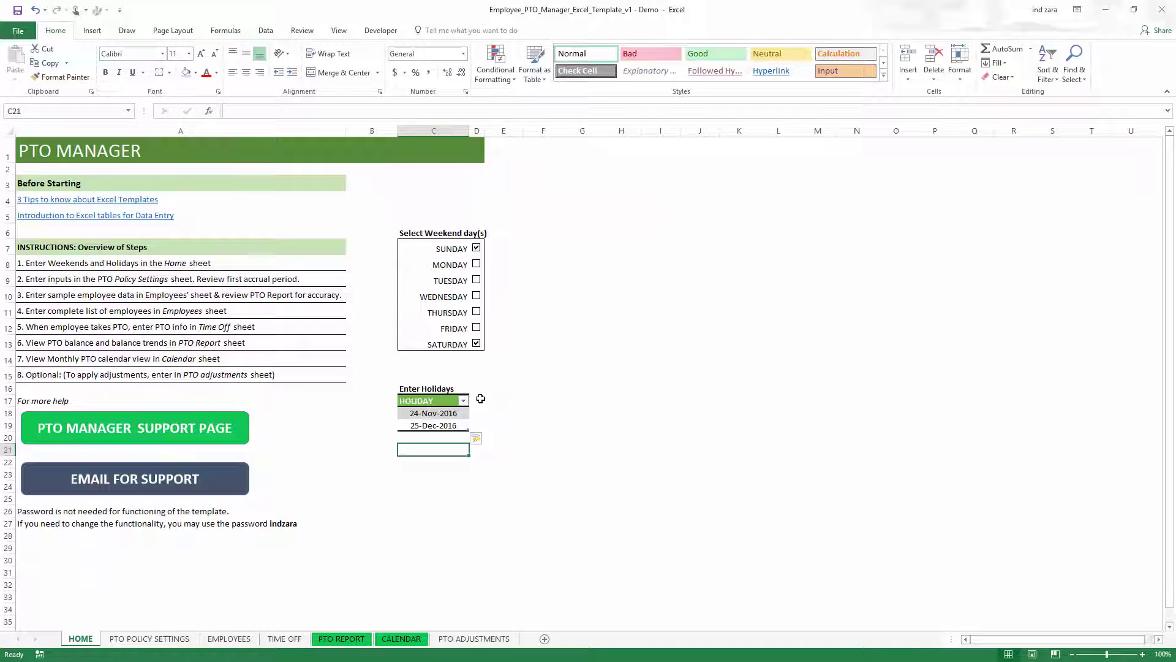
Step: Open the PTO Policy Settings sheet and set the Start Date to 11/1/2016
{"action": "left_click", "coordinate": [185, 639]}
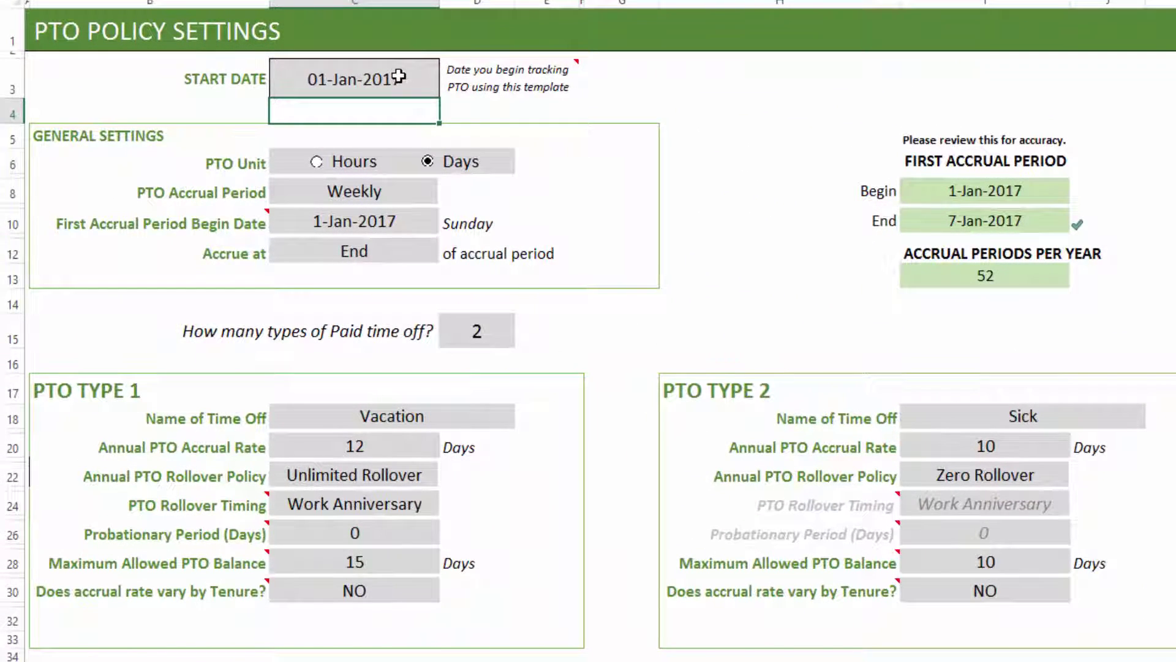
{"action": "left_click", "coordinate": [258, 176]}
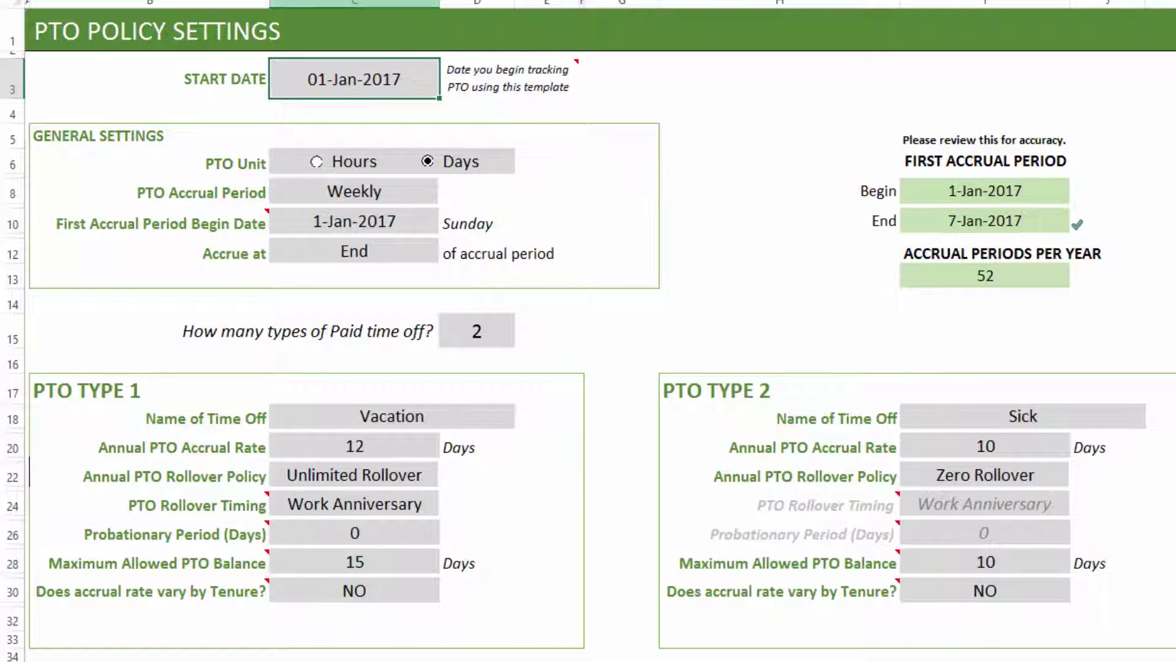
{"action": "key", "text": "F2"}
{"action": "type", "text": "11/1/"}
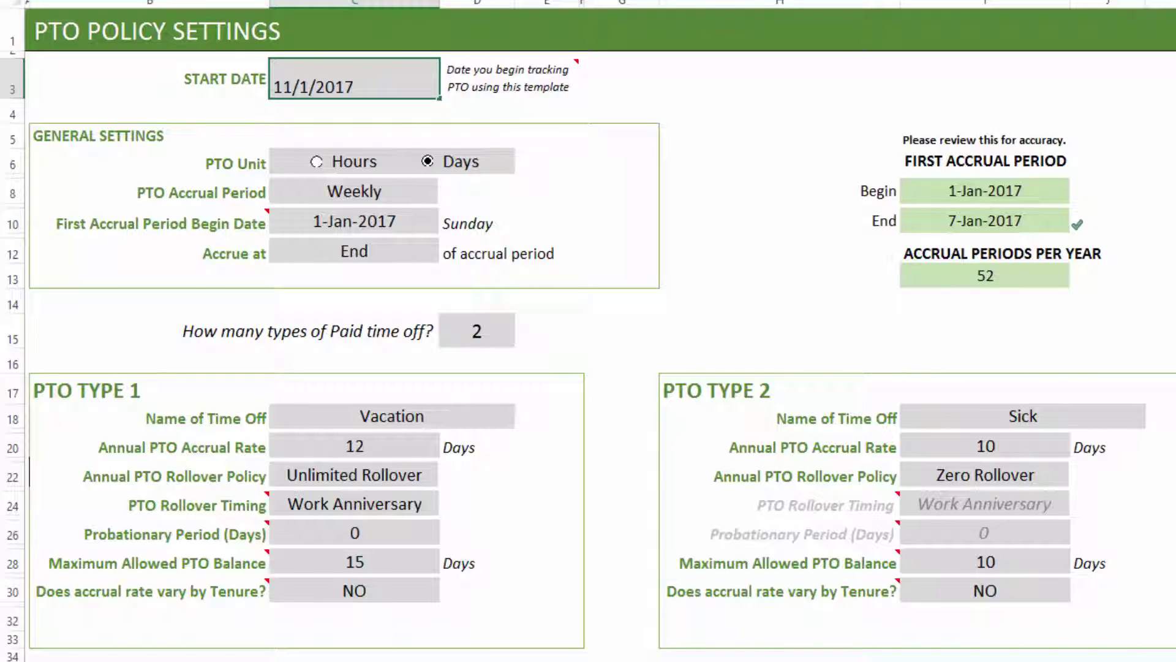
{"action": "key", "text": "BackSpace"}
{"action": "type", "text": "6"}
{"action": "key", "text": "Return"}
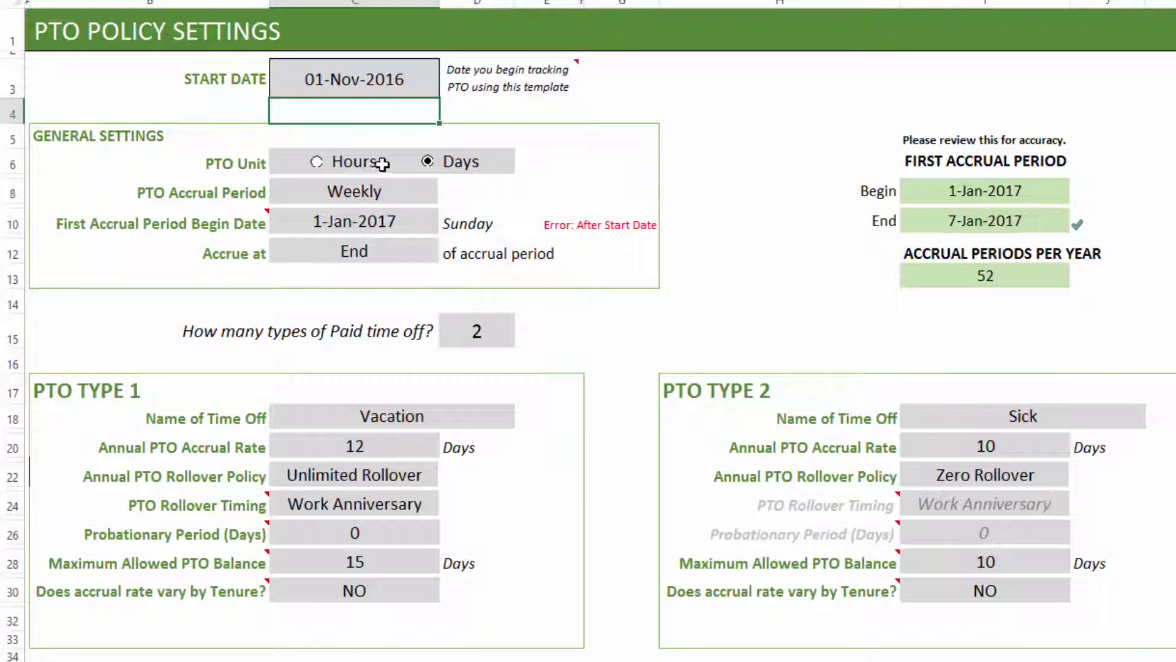
Step: Choose Days as the PTO unit and Weekly as the PTO accrual period
{"action": "left_click", "coordinate": [427, 160]}
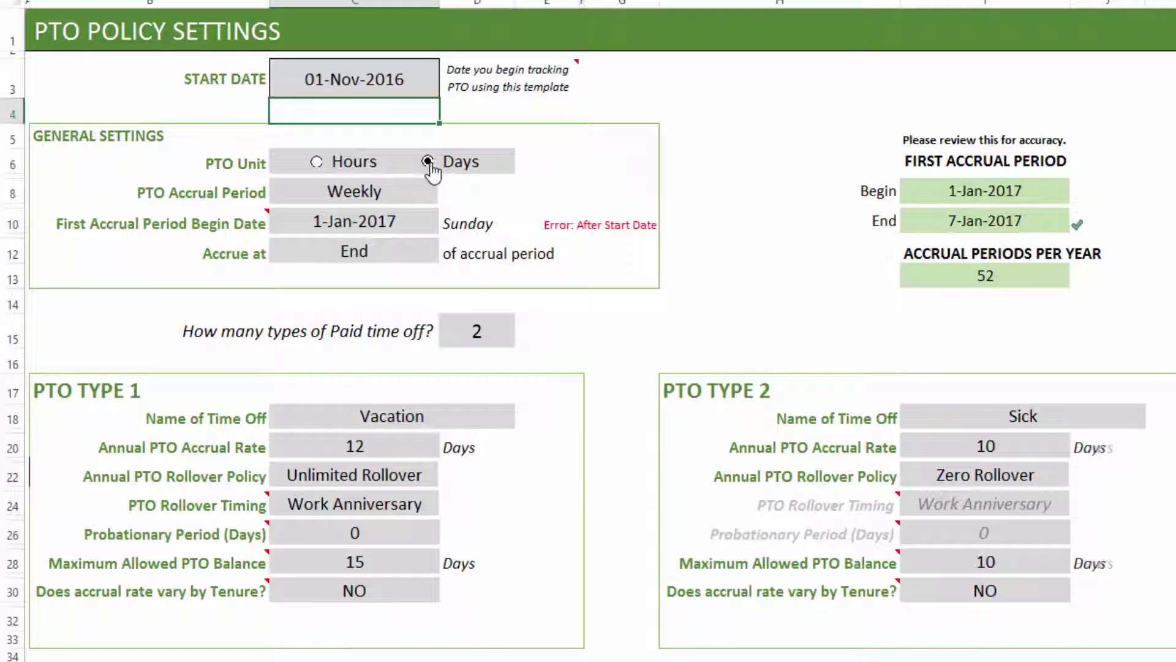
{"action": "left_click", "coordinate": [393, 198]}
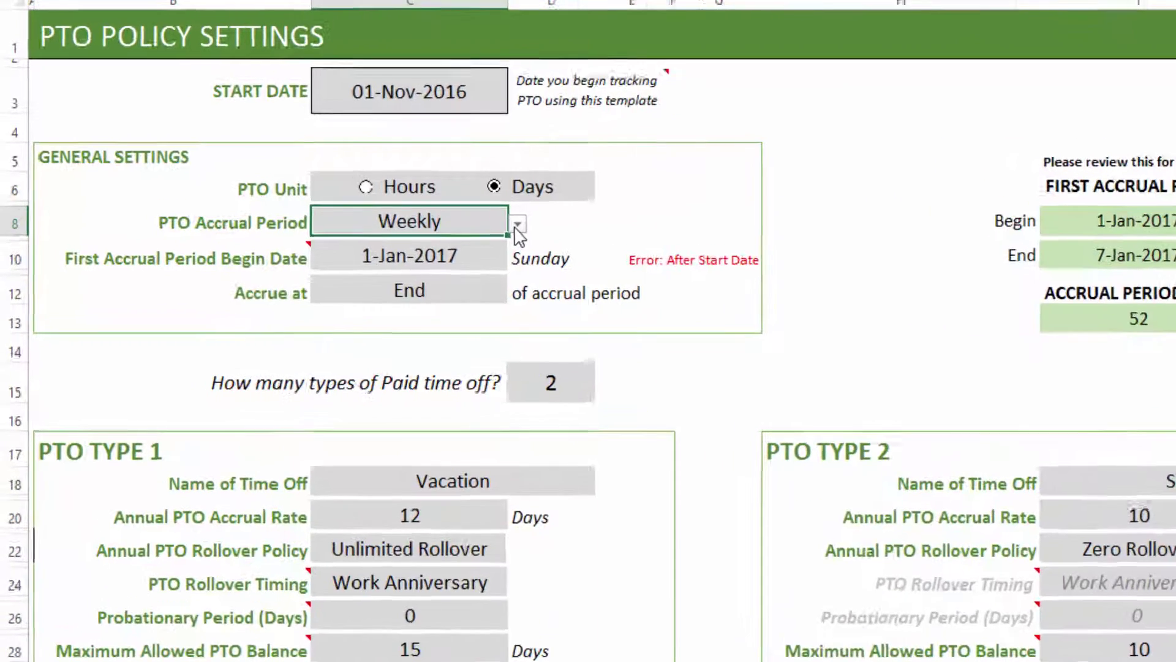
{"action": "left_click", "coordinate": [448, 194]}
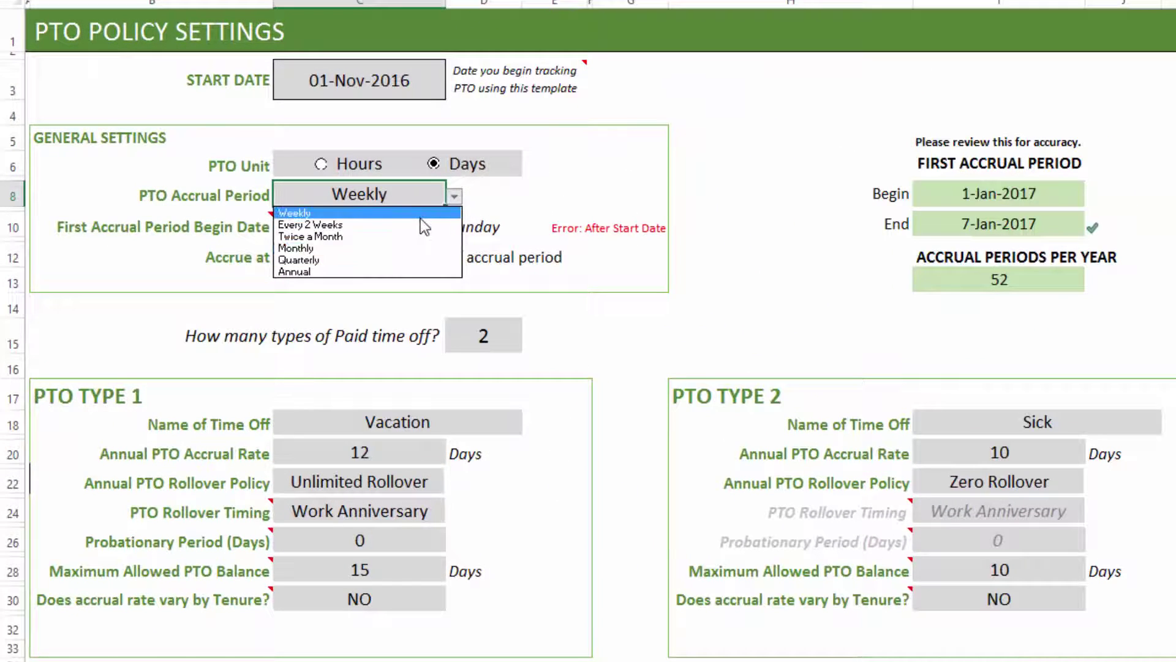
{"action": "left_click", "coordinate": [420, 216]}
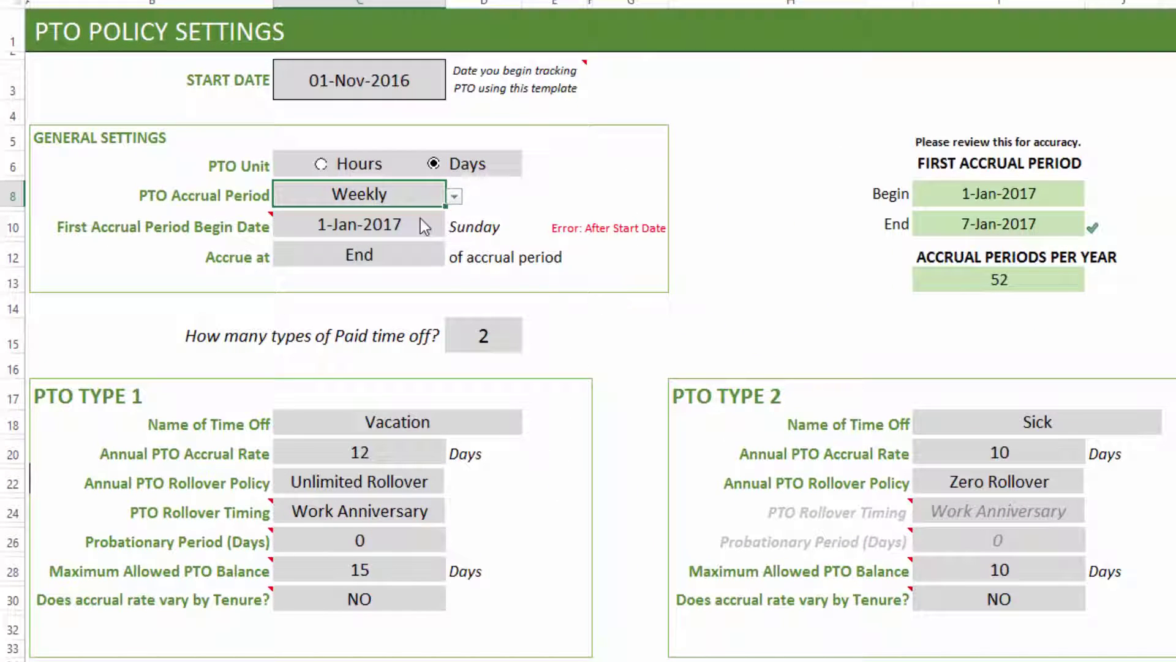
Step: Set the First Accrual Period Begin Date to 10/31/2016 in the general settings
{"action": "left_click", "coordinate": [376, 224]}
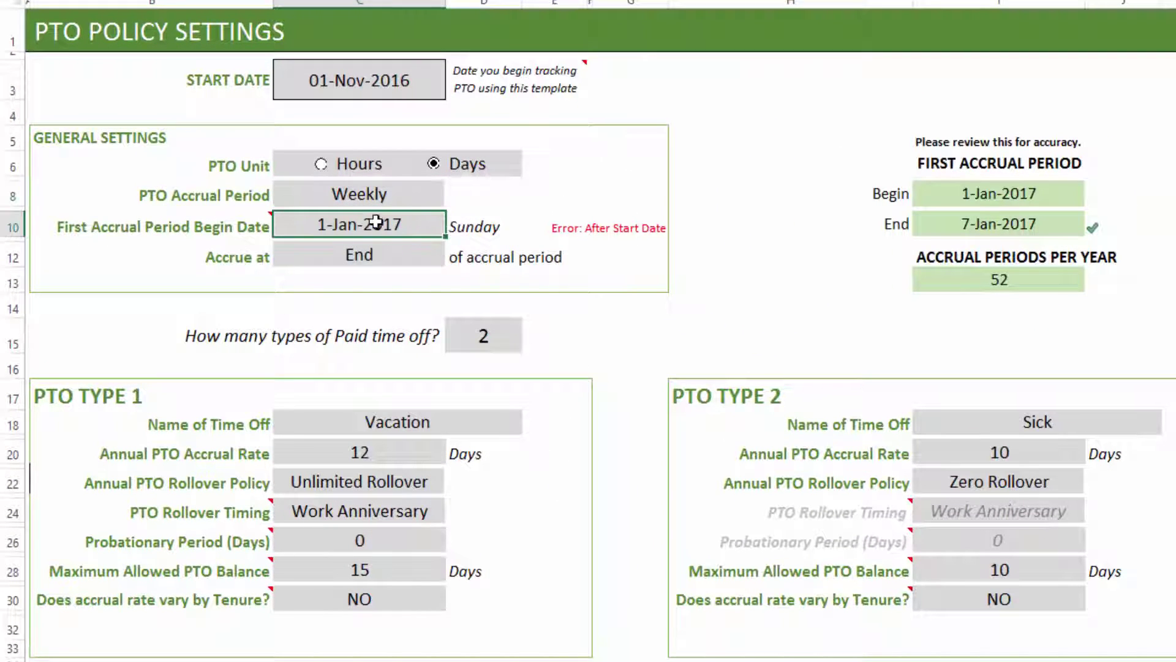
{"action": "double_click", "coordinate": [328, 222]}
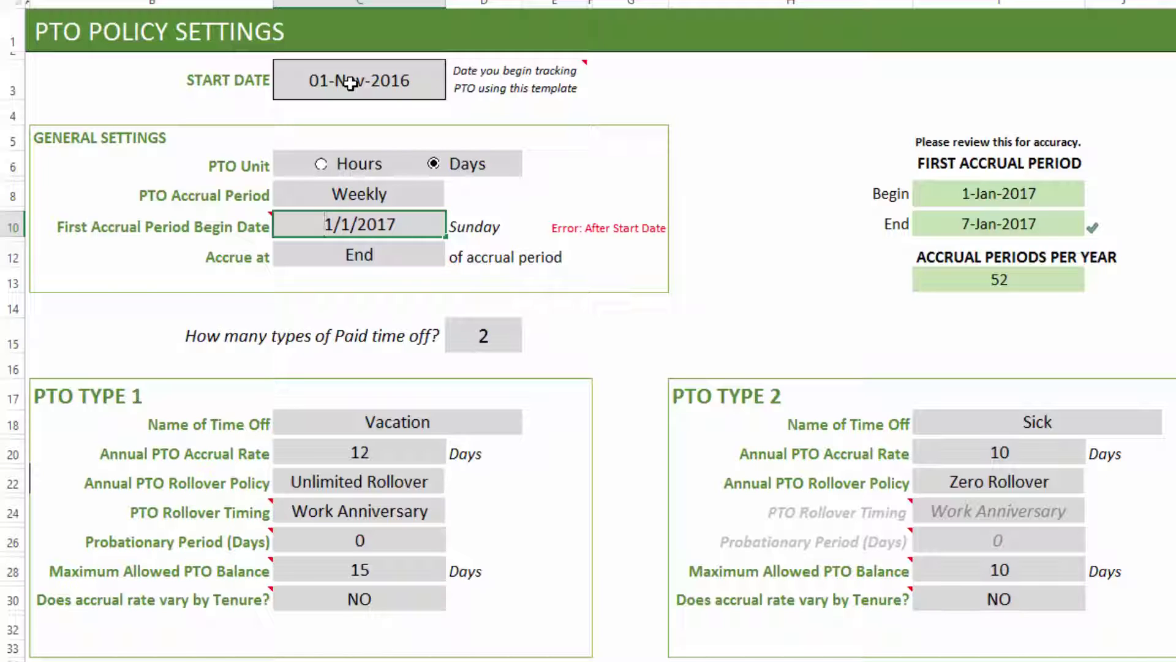
{"action": "left_click", "coordinate": [336, 225]}
{"action": "type", "text": "0"}
{"action": "key", "text": "Right"}
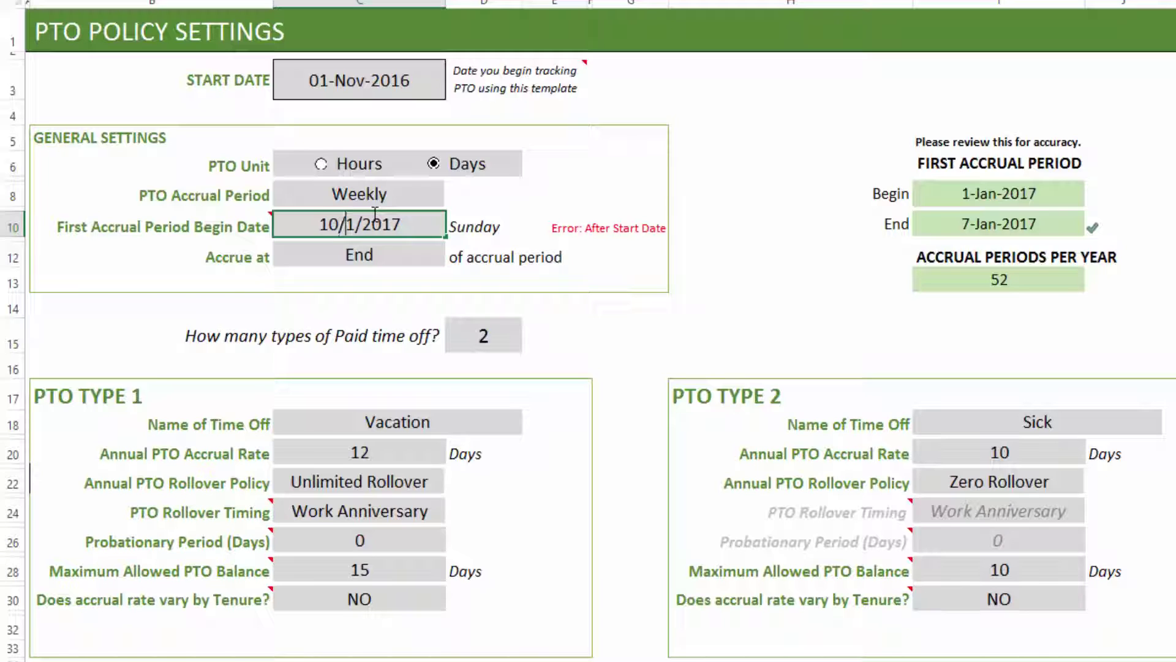
{"action": "type", "text": "3"}
{"action": "key", "text": "Right"}
{"action": "key", "text": "Right"}
{"action": "key", "text": "Right"}
{"action": "key", "text": "Right"}
{"action": "key", "text": "Right"}
{"action": "key", "text": "BackSpace"}
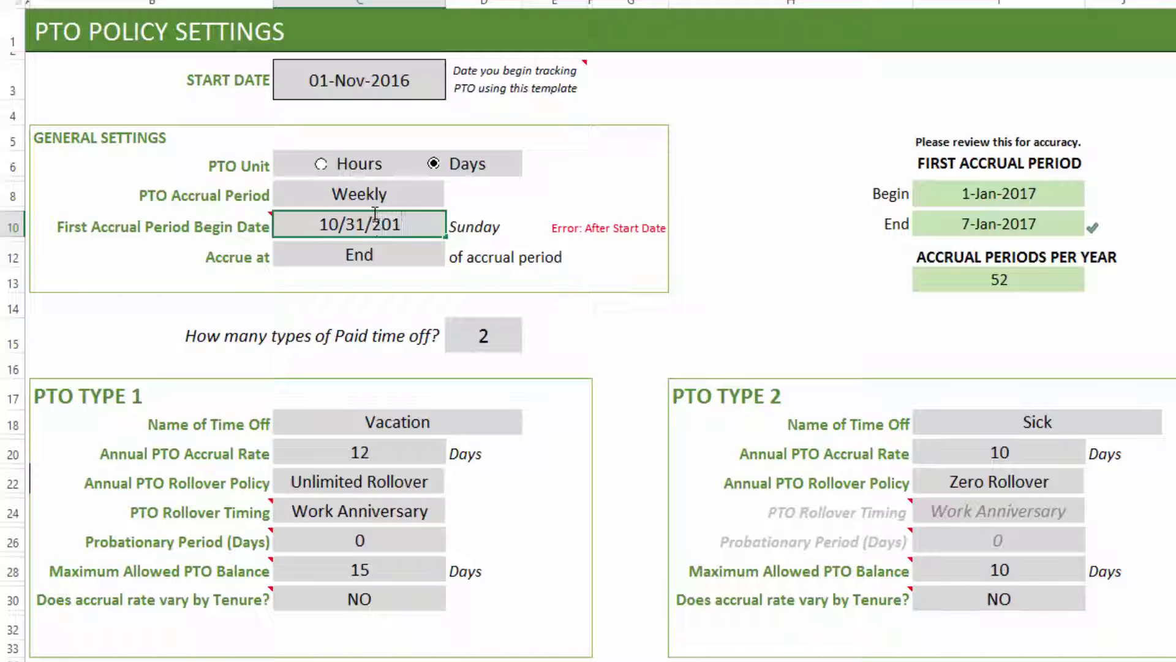
{"action": "type", "text": "6"}
{"action": "key", "text": "Return"}
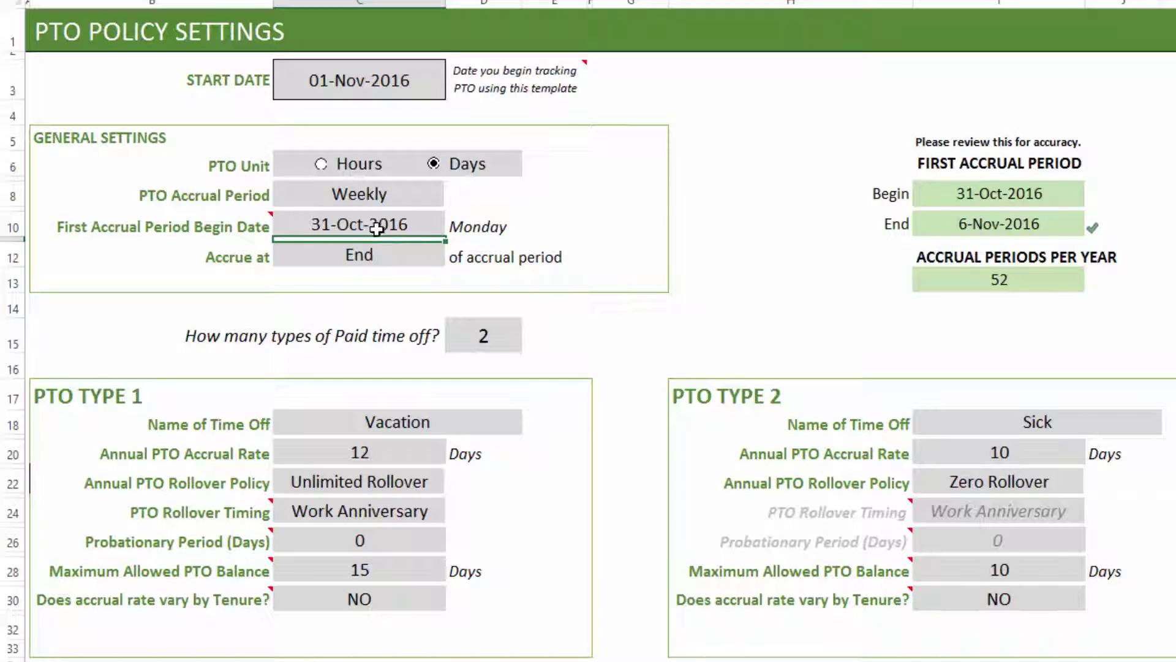
Step: Set PTO to accrue at the Beginning of the accrual period
{"action": "left_click", "coordinate": [416, 253]}
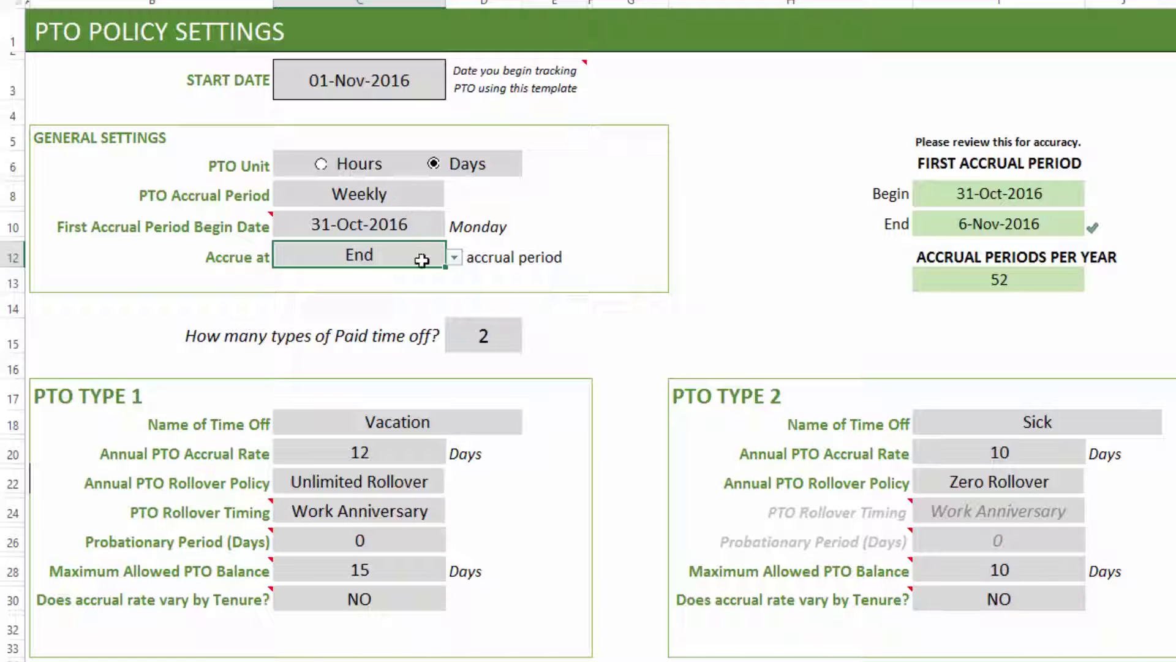
{"action": "left_click", "coordinate": [453, 259]}
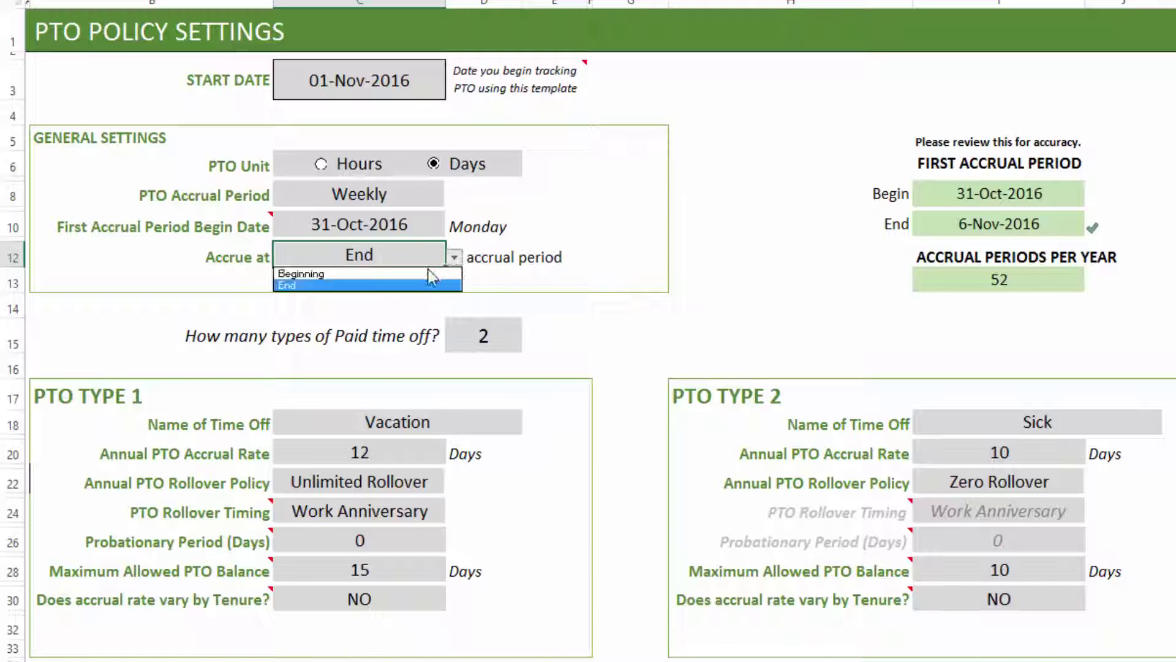
{"action": "left_click", "coordinate": [428, 270]}
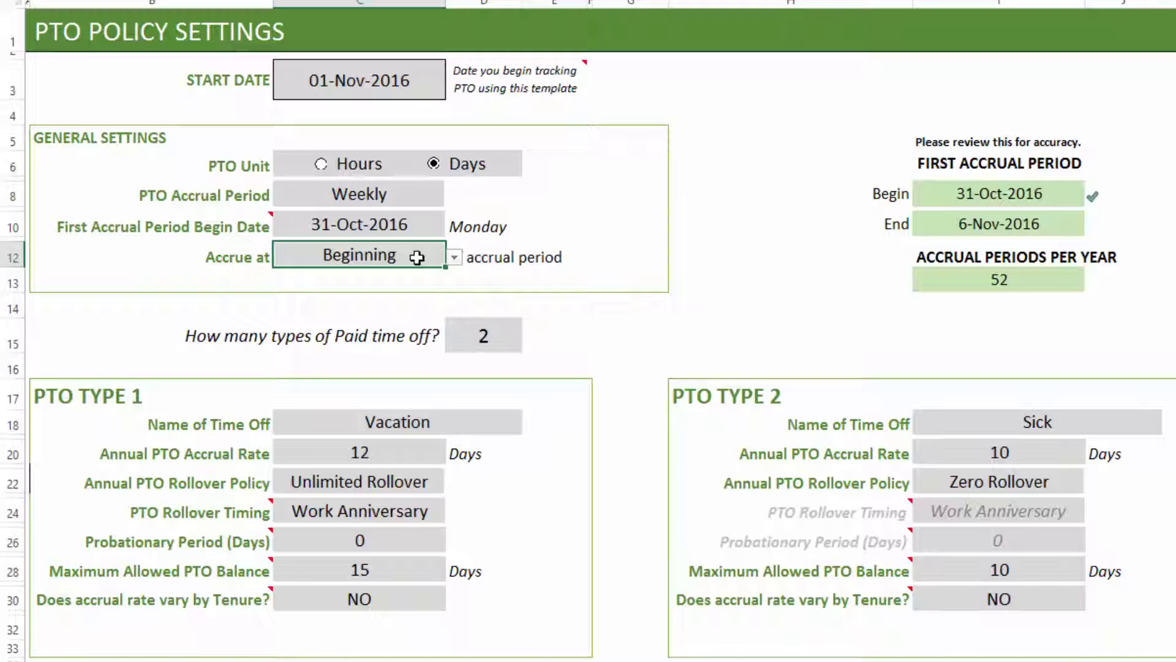
{"action": "left_click", "coordinate": [454, 258]}
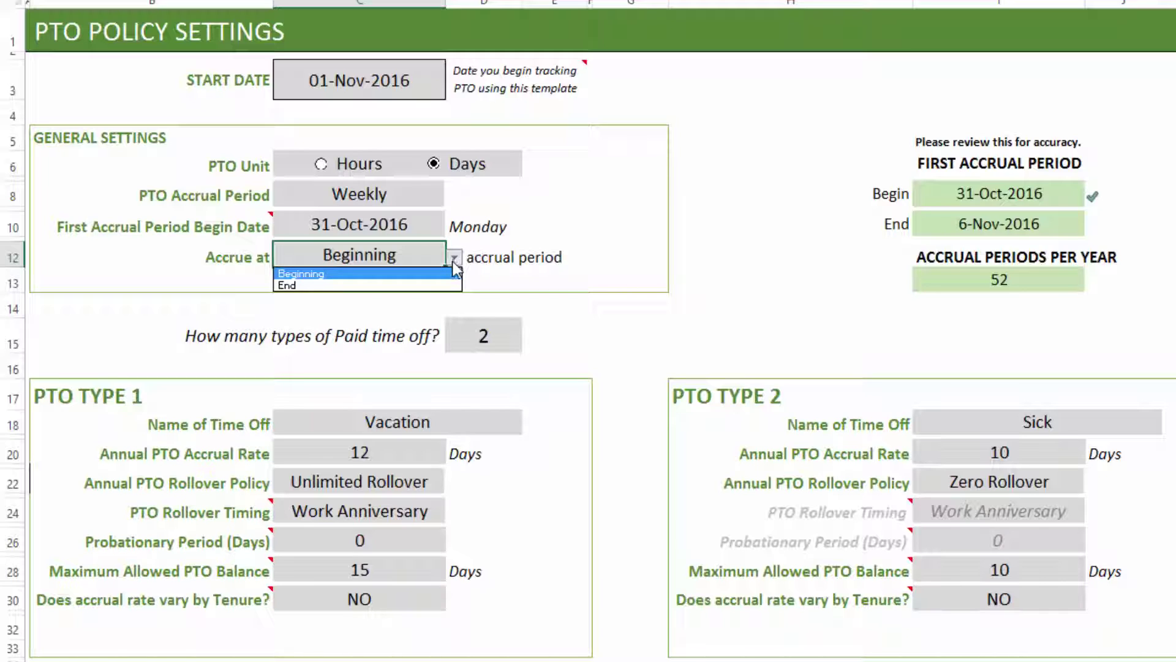
{"action": "left_click", "coordinate": [454, 259]}
{"action": "left_click", "coordinate": [420, 233]}
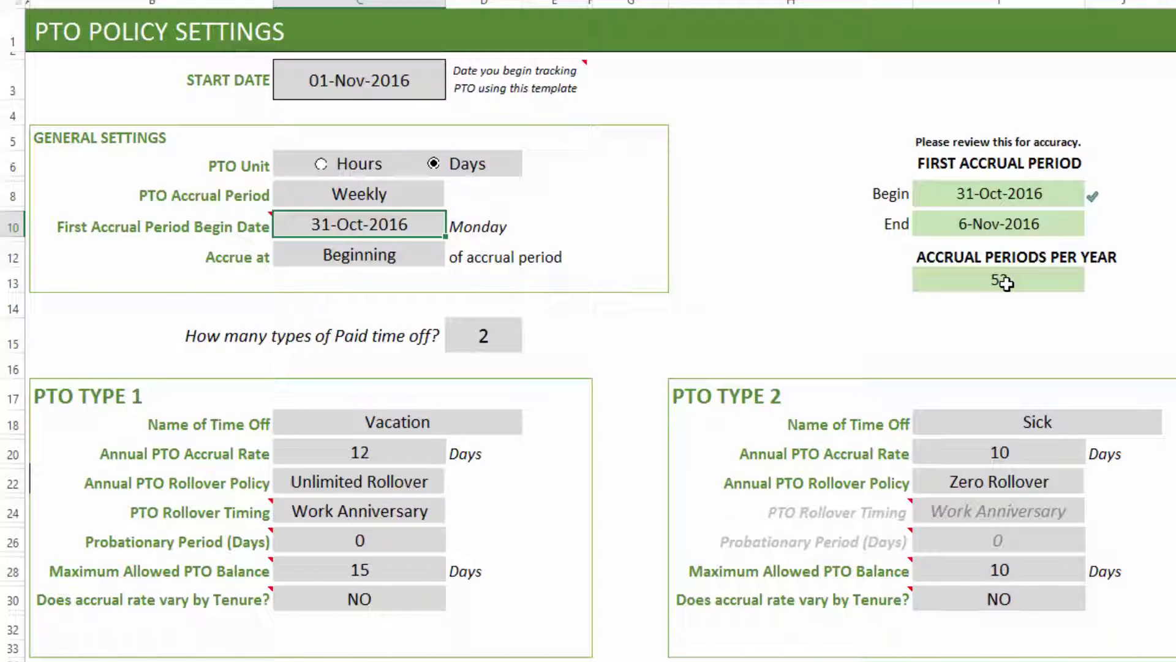
Step: Set the PTO accrual period to Every 2 Weeks
{"action": "left_click", "coordinate": [383, 199]}
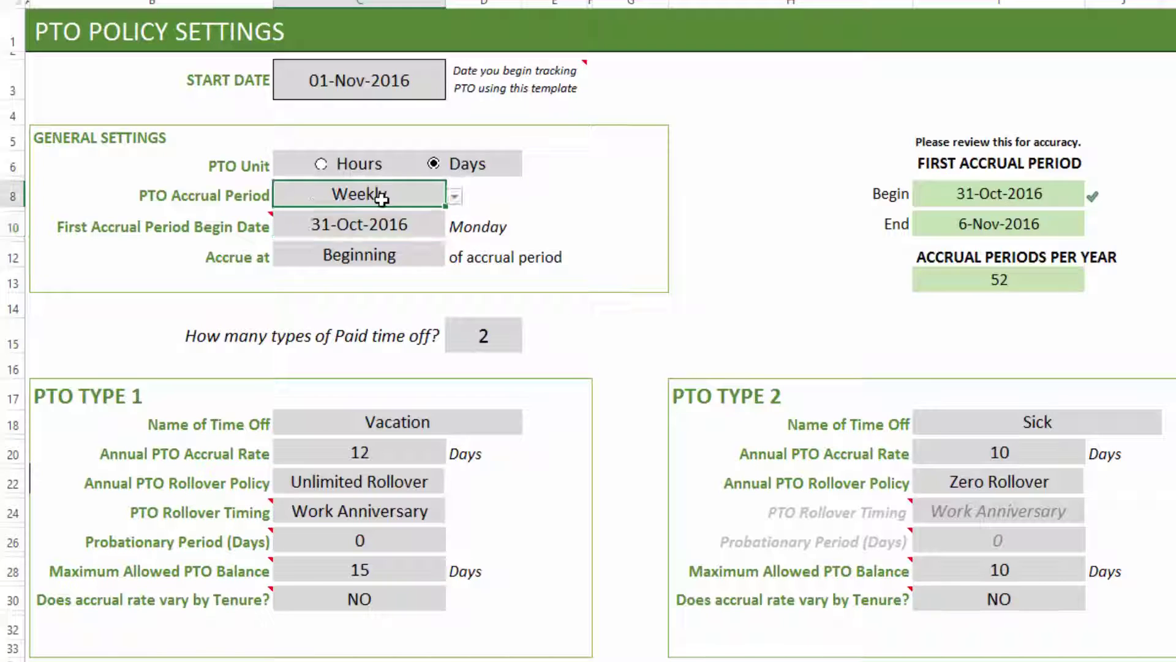
{"action": "left_click", "coordinate": [454, 196]}
{"action": "left_click", "coordinate": [423, 224]}
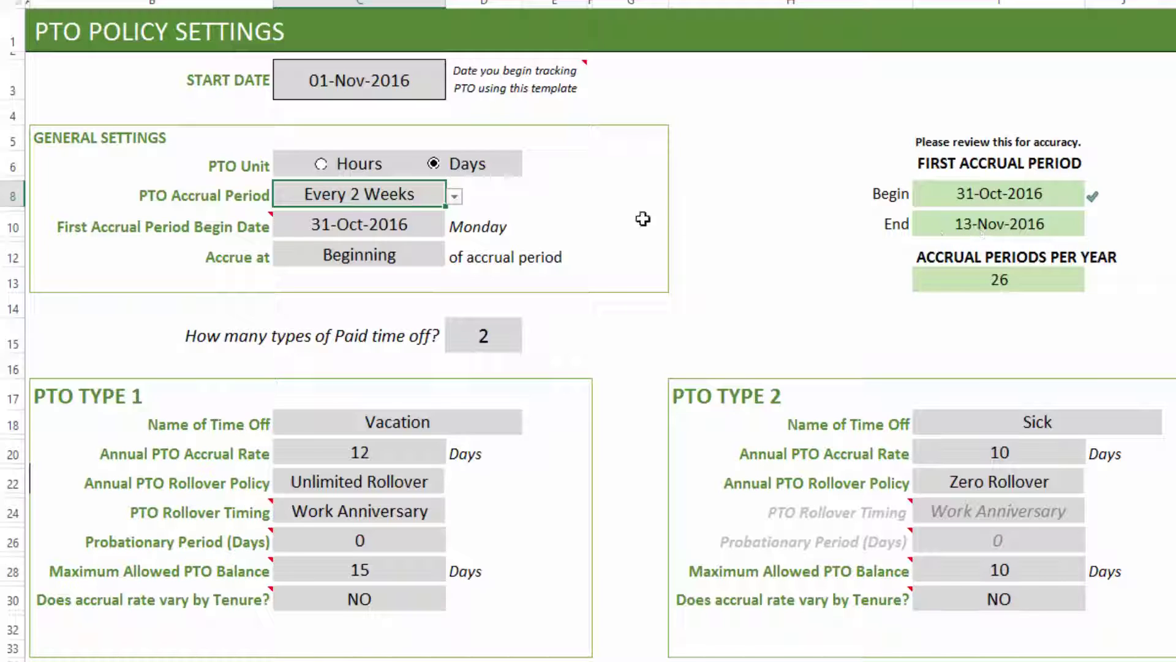
Step: Set the PTO accrual period to Twice a Month, with 15 as the first day and Last Day as the second
{"action": "left_click", "coordinate": [454, 197]}
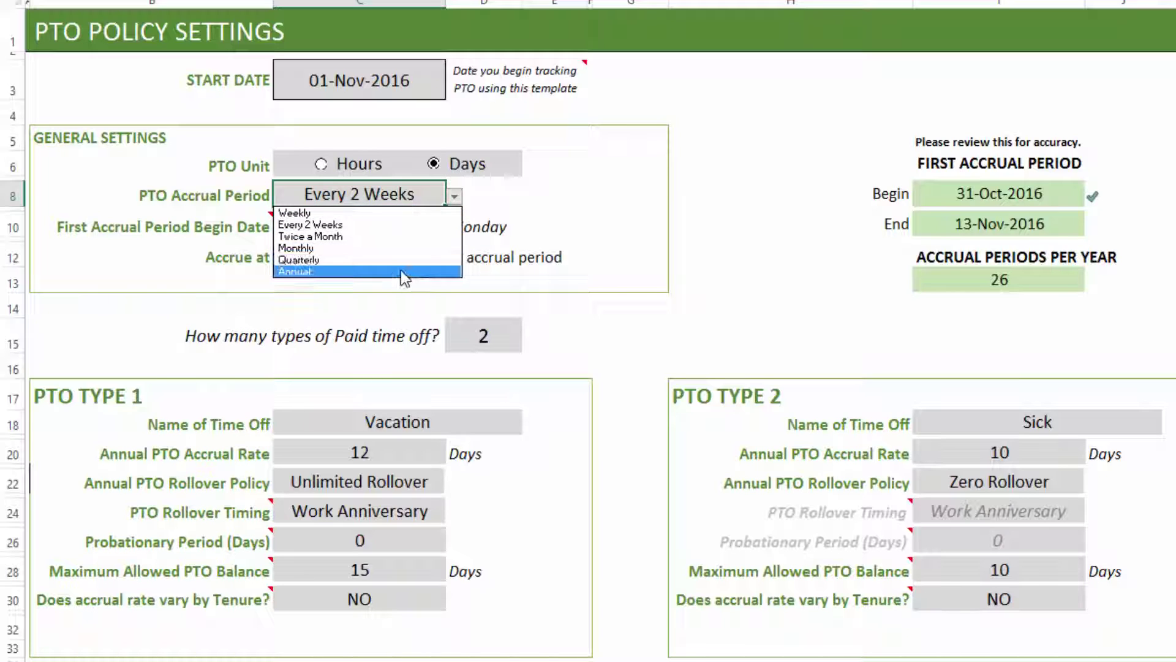
{"action": "left_click", "coordinate": [406, 236]}
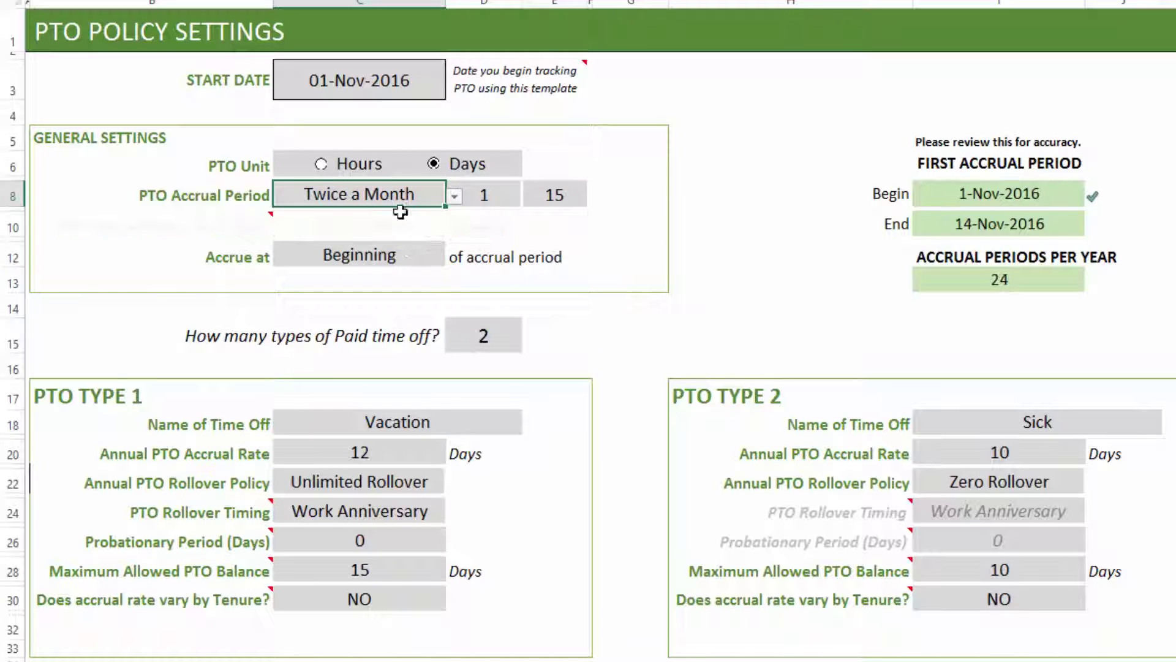
{"action": "left_click", "coordinate": [487, 196]}
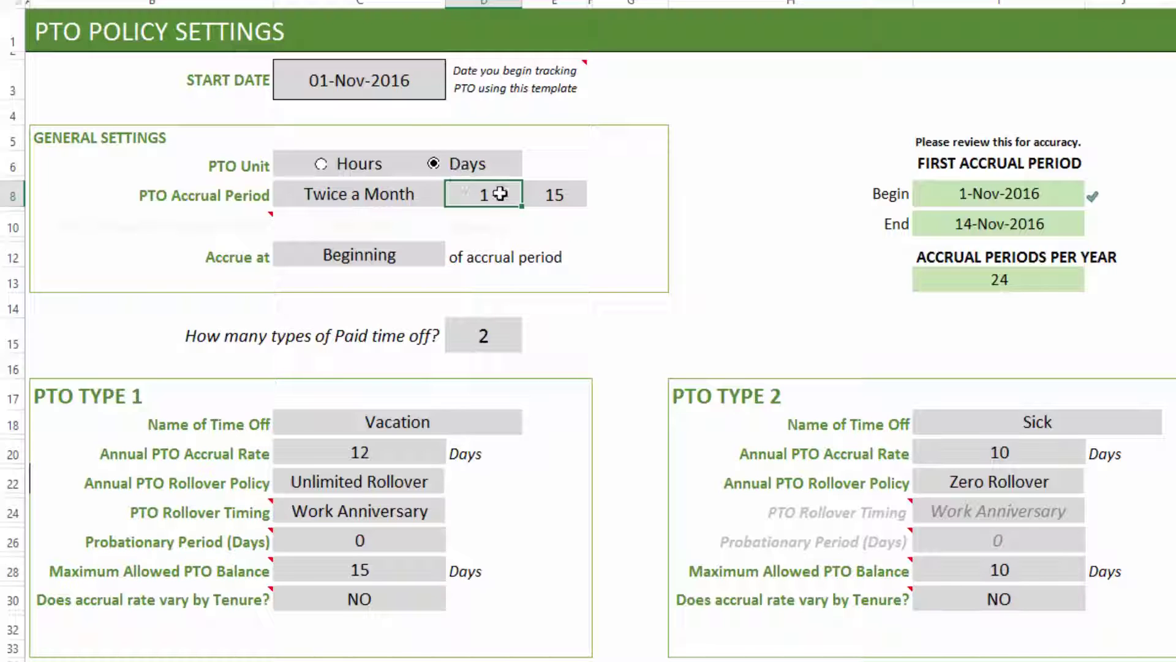
{"action": "left_click", "coordinate": [552, 200]}
{"action": "left_click", "coordinate": [483, 193]}
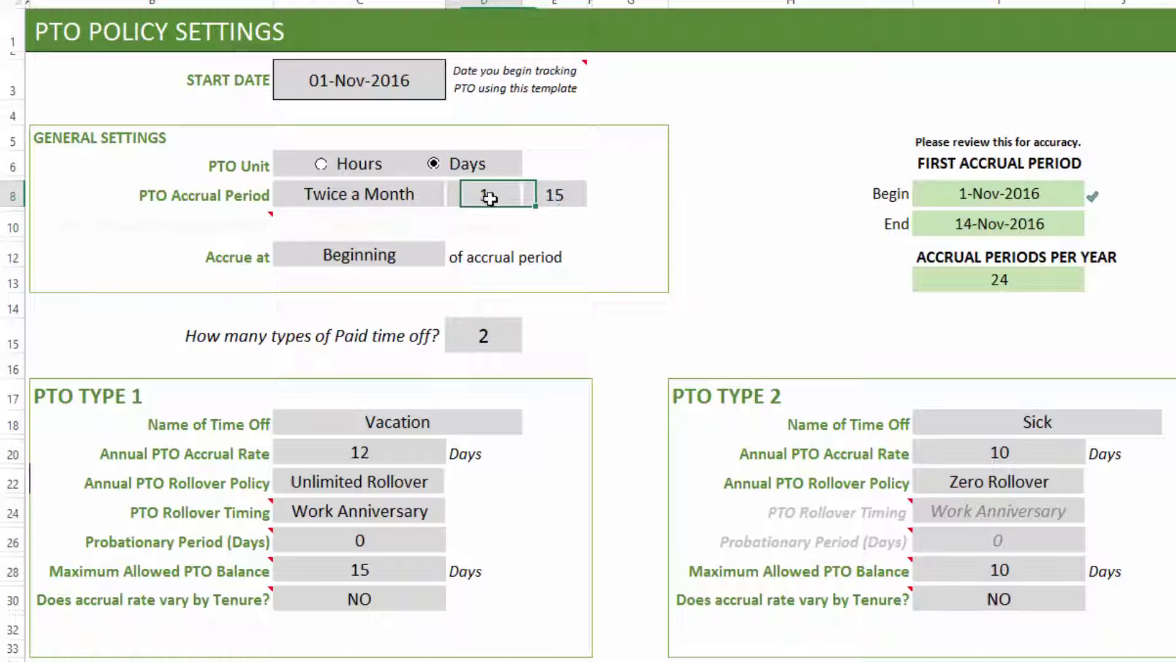
{"action": "type", "text": "5"}
{"action": "key", "text": "Tab"}
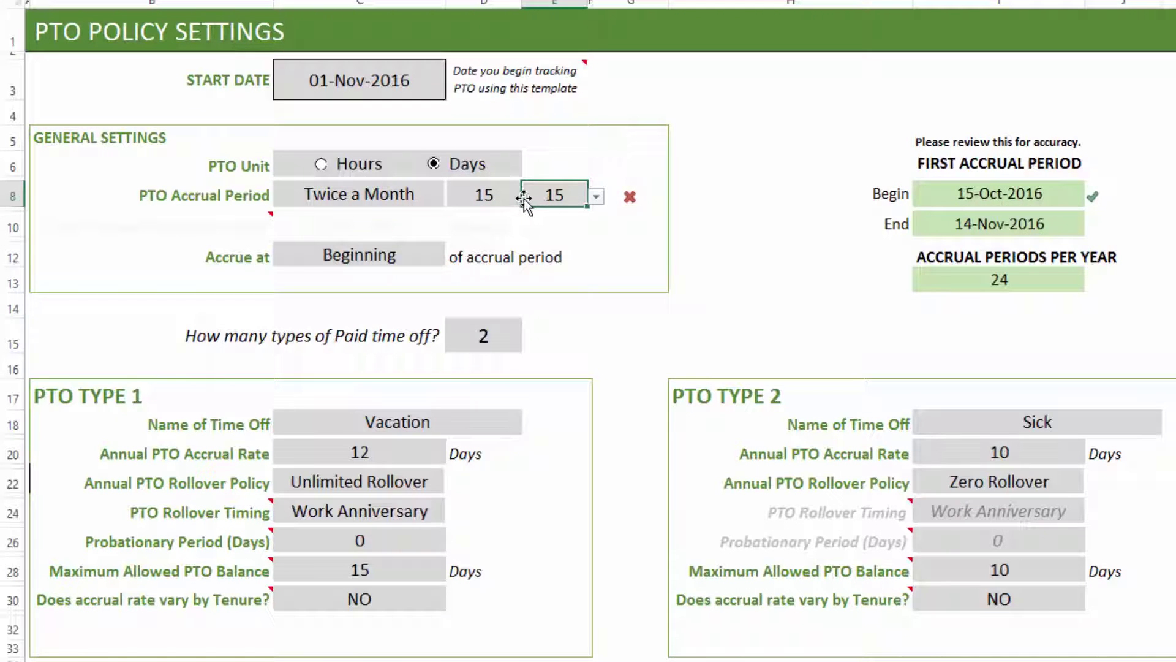
{"action": "left_click", "coordinate": [595, 197]}
{"action": "scroll", "coordinate": [595, 255], "scroll_direction": "down", "scroll_amount": 6}
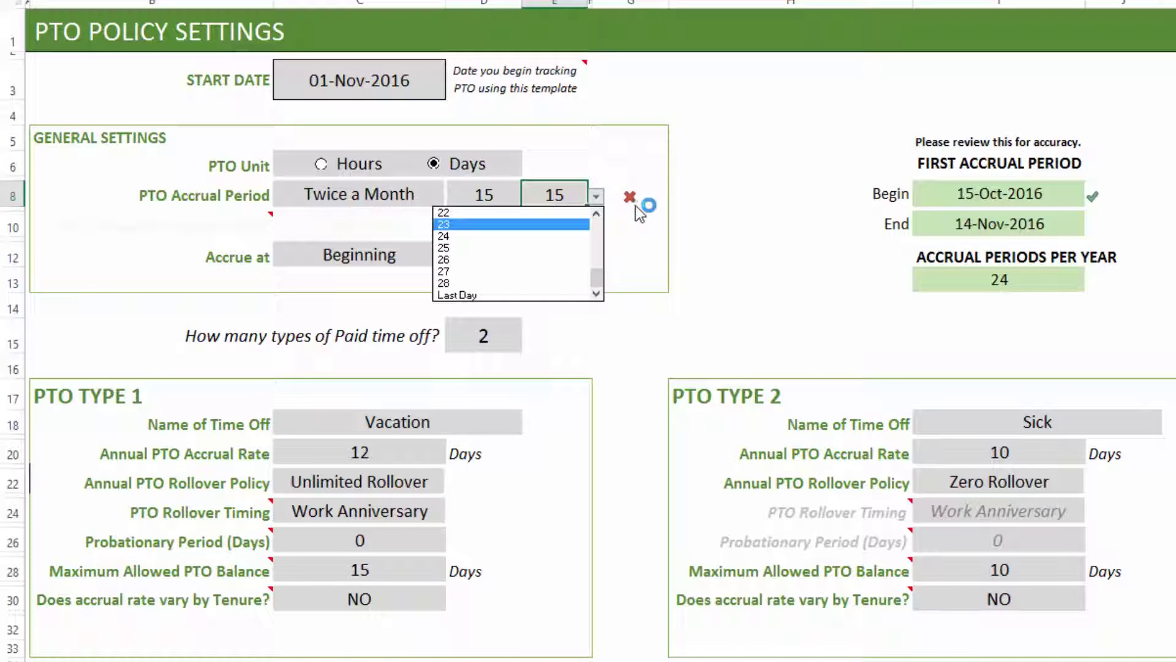
{"action": "left_click", "coordinate": [553, 291]}
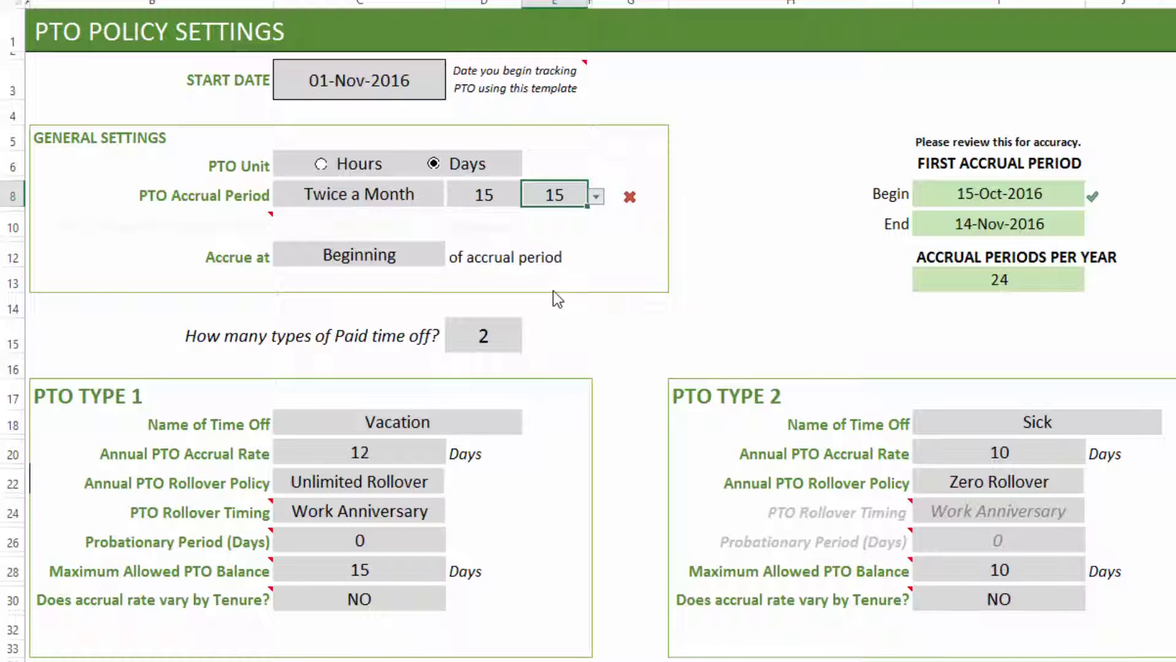
{"action": "left_click", "coordinate": [728, 253]}
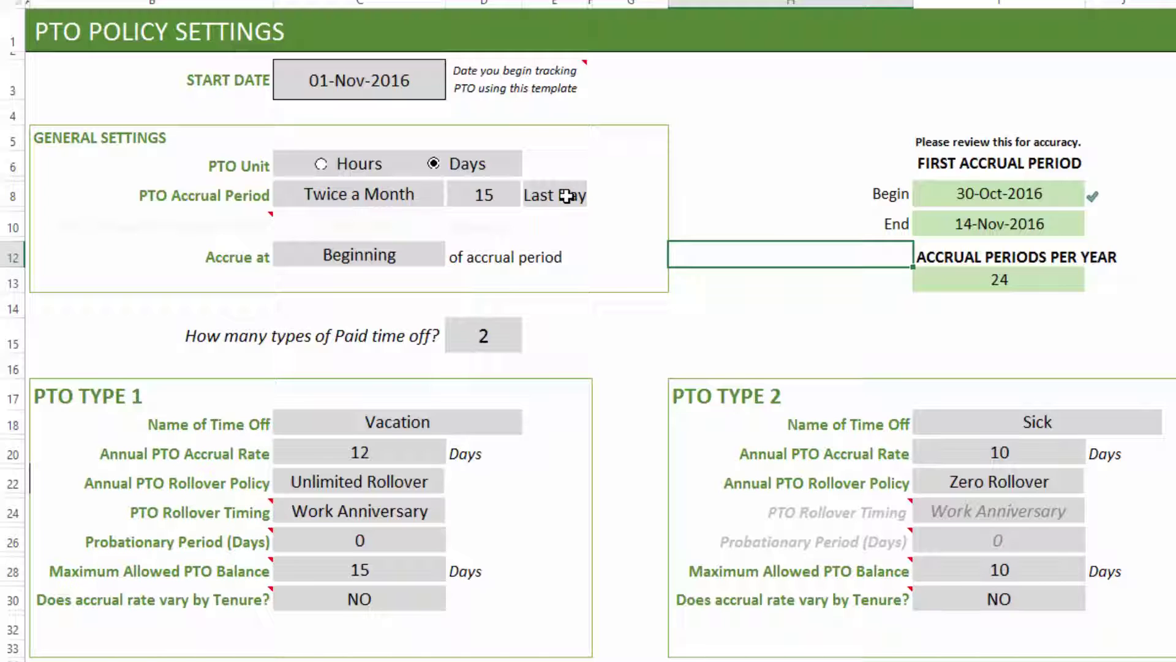
{"action": "left_click", "coordinate": [567, 196]}
{"action": "left_click", "coordinate": [597, 201]}
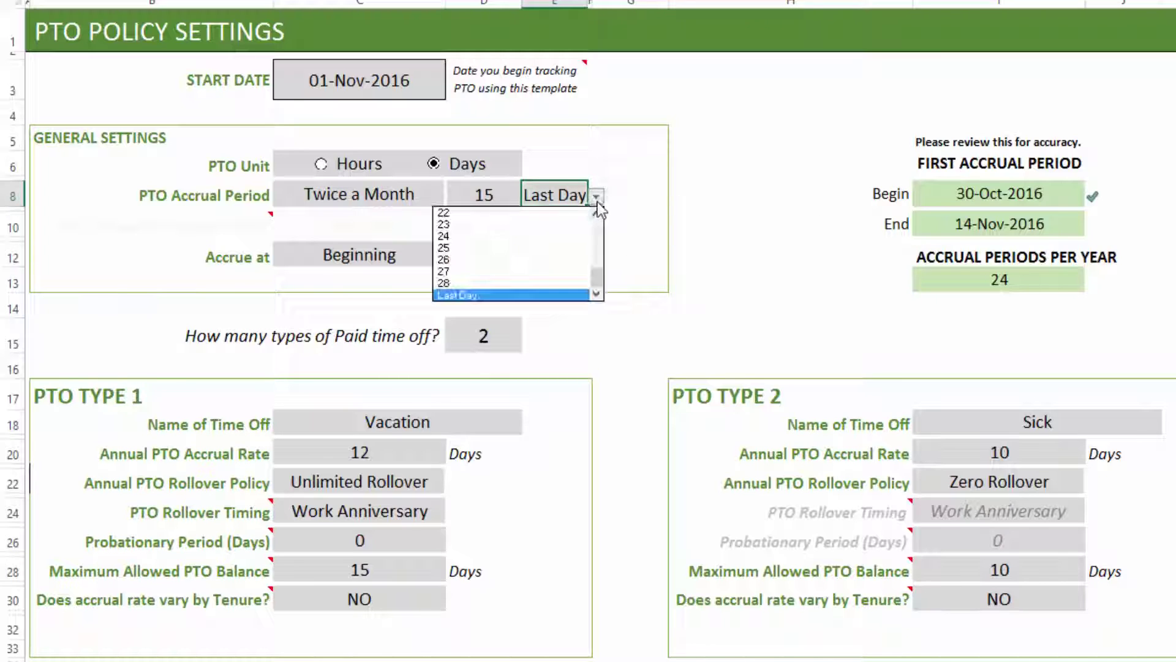
{"action": "left_click_drag", "start_coordinate": [599, 278], "coordinate": [599, 221]}
{"action": "scroll", "coordinate": [598, 219], "scroll_direction": "down", "scroll_amount": 2}
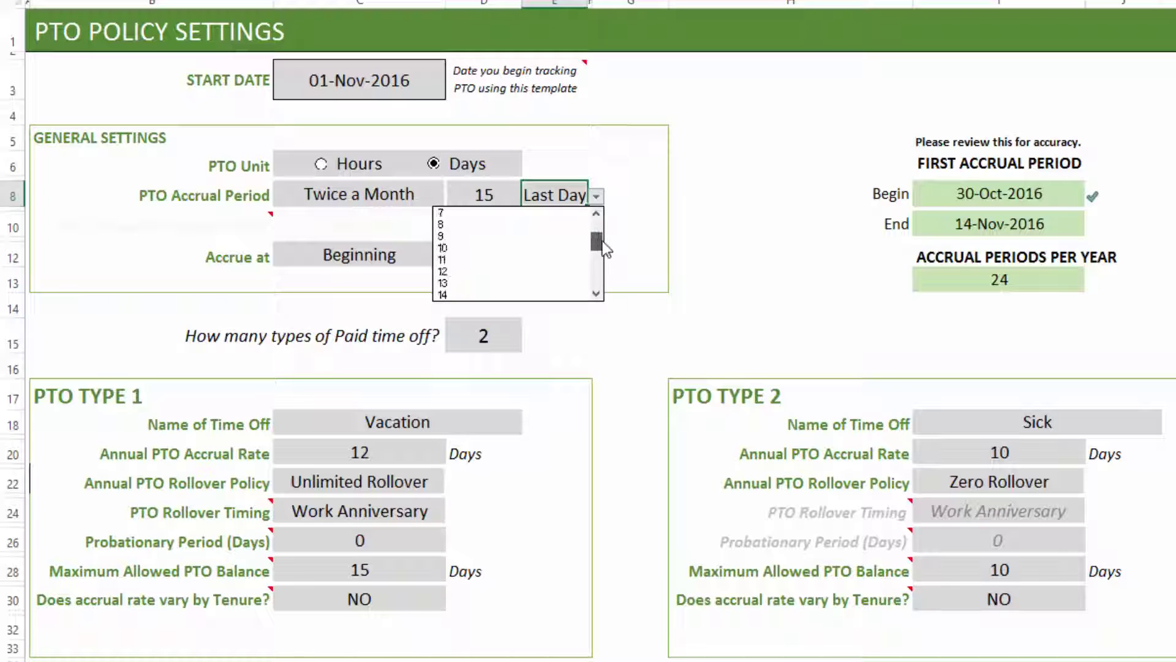
{"action": "key", "text": "Escape"}
Step: Set the PTO accrual period to Monthly, with day 1 as the day of the month
{"action": "left_click", "coordinate": [437, 195]}
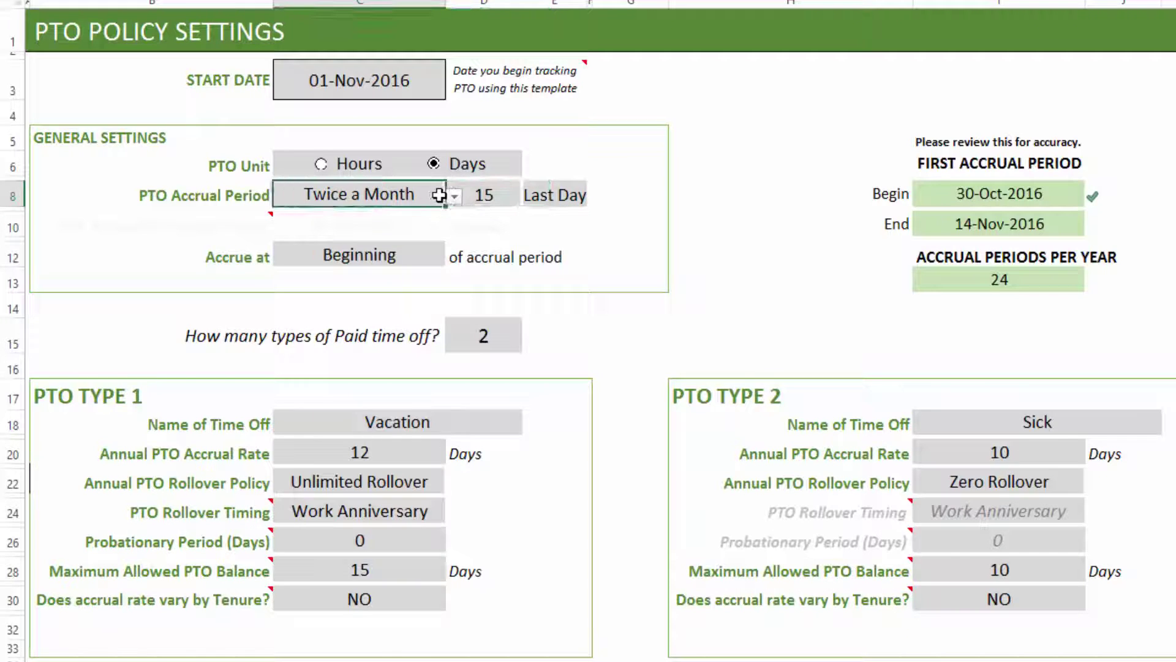
{"action": "left_click", "coordinate": [454, 196]}
{"action": "left_click", "coordinate": [381, 248]}
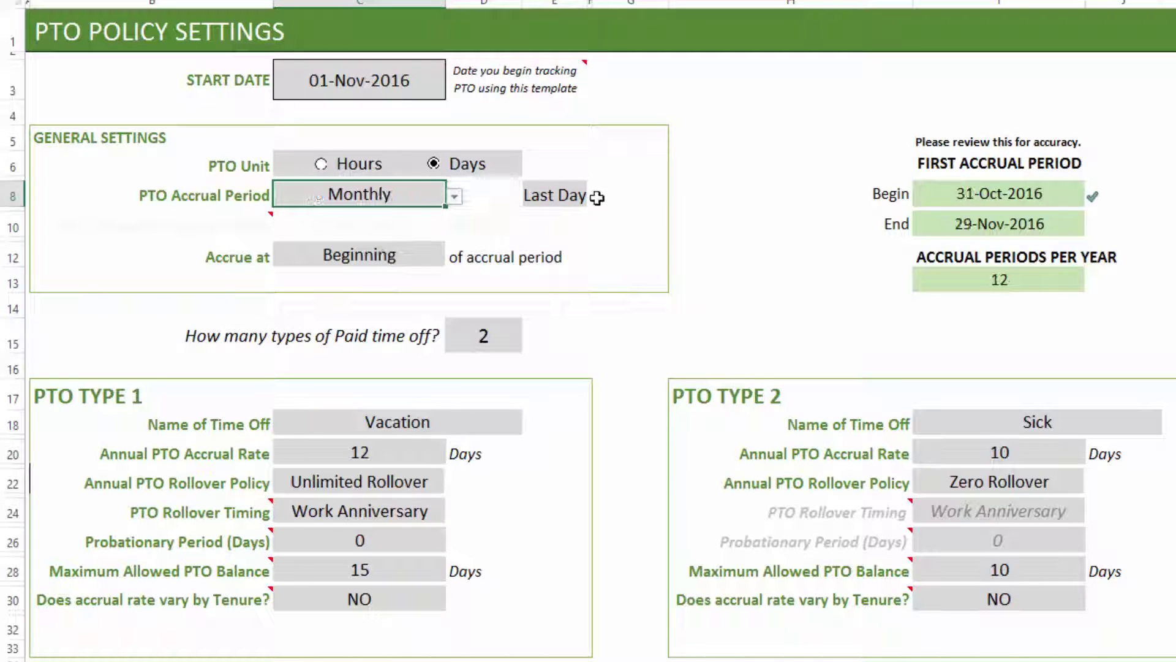
{"action": "left_click", "coordinate": [572, 194]}
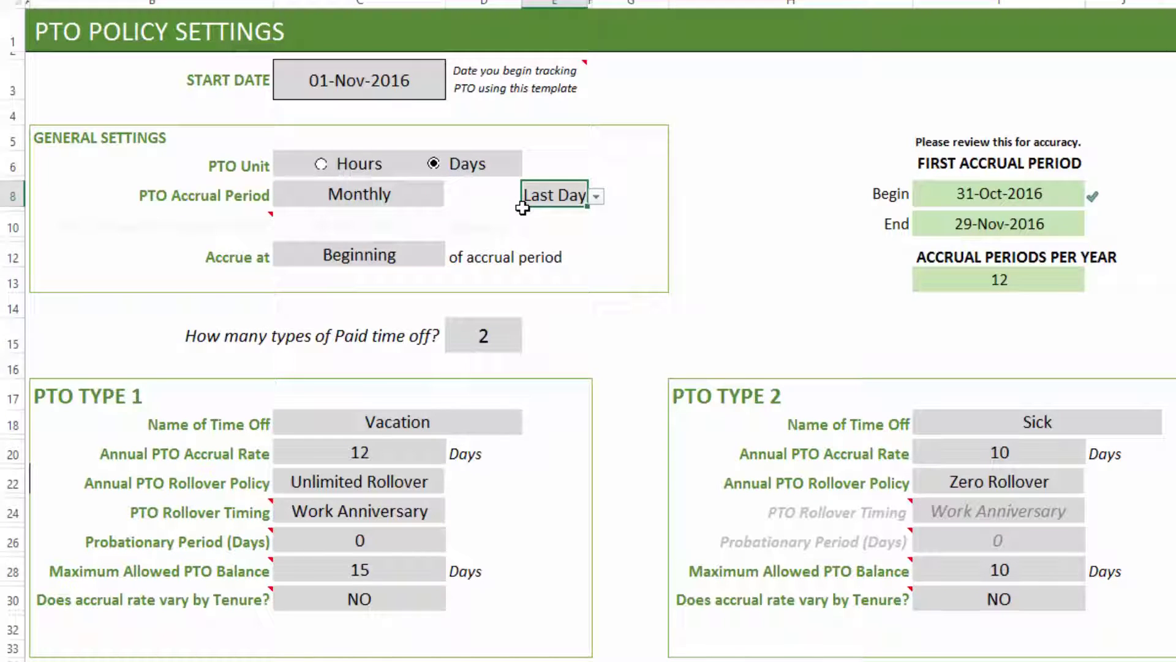
{"action": "left_click", "coordinate": [596, 197]}
{"action": "left_click_drag", "start_coordinate": [597, 288], "coordinate": [596, 212]}
{"action": "left_click", "coordinate": [565, 216]}
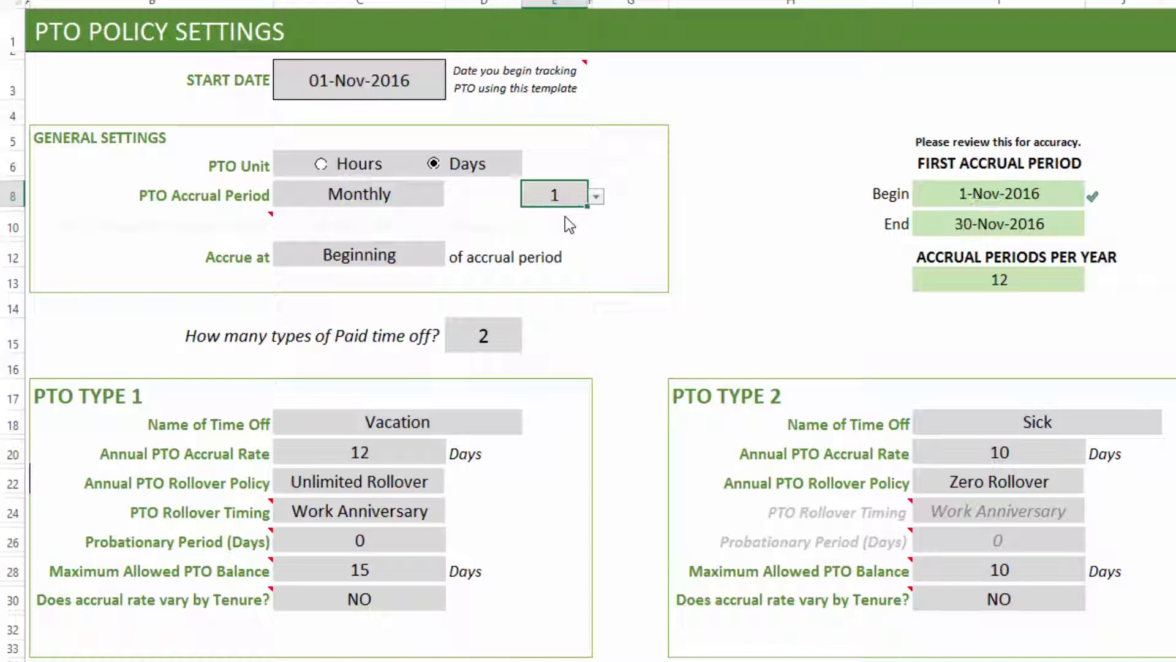
{"action": "left_click", "coordinate": [728, 272]}
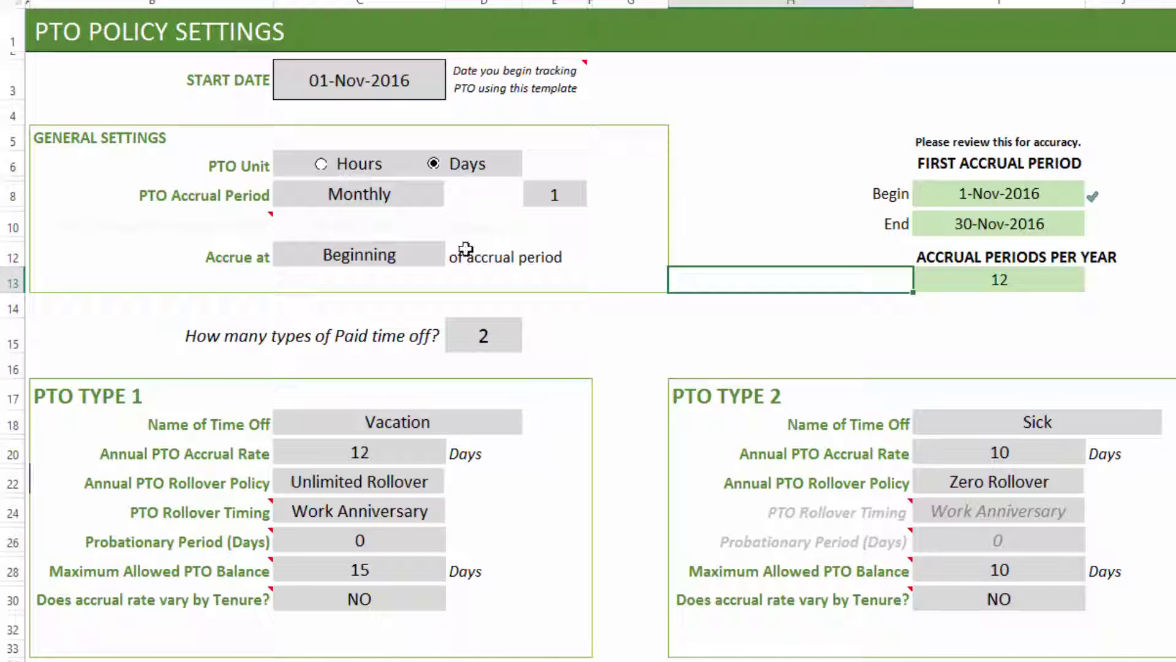
Step: Set the number of paid time off types to 1
{"action": "scroll", "coordinate": [375, 258], "scroll_direction": "down", "scroll_amount": 1}
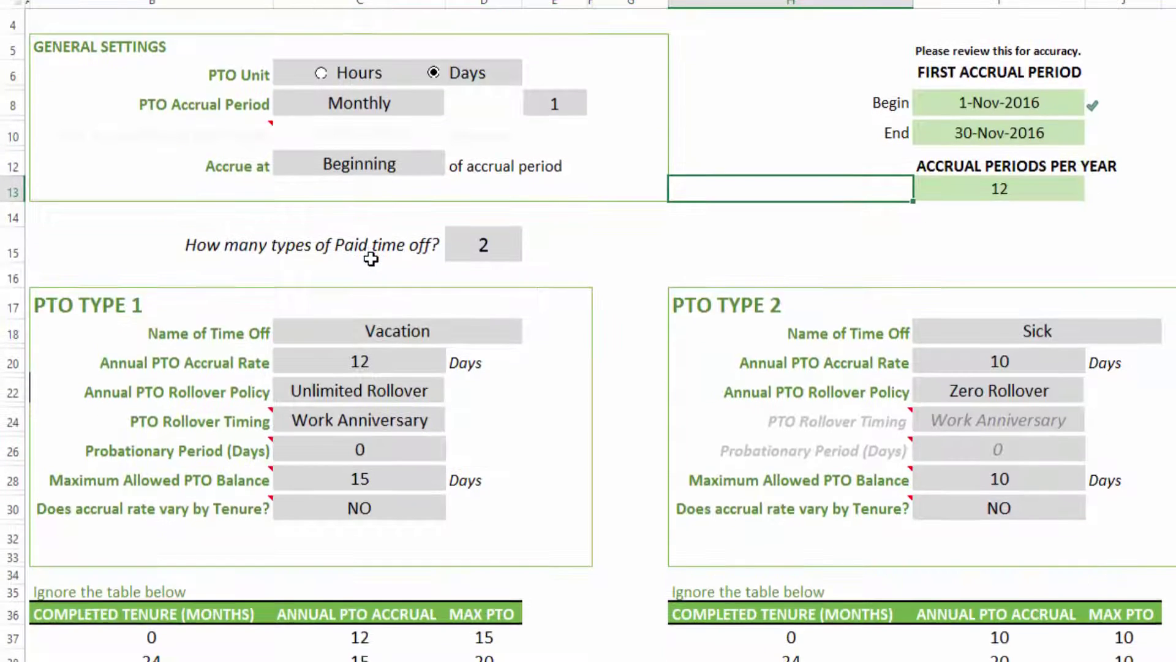
{"action": "scroll", "coordinate": [389, 258], "scroll_direction": "up", "scroll_amount": 1}
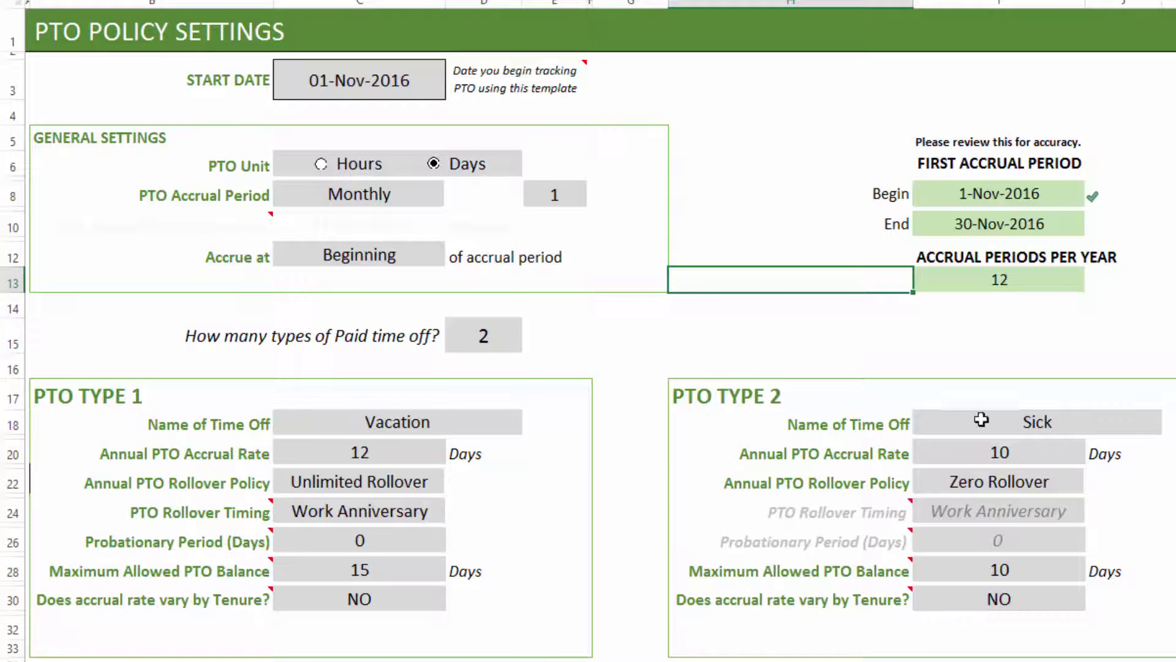
{"action": "left_click", "coordinate": [494, 336]}
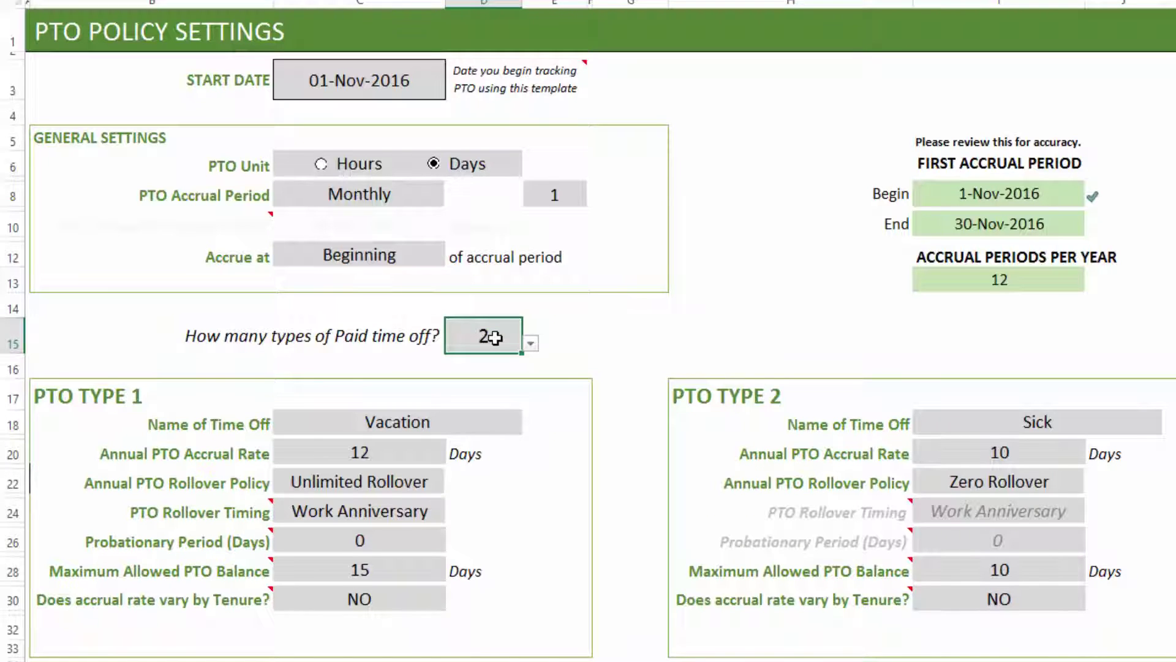
{"action": "type", "text": "1"}
{"action": "key", "text": "Return"}
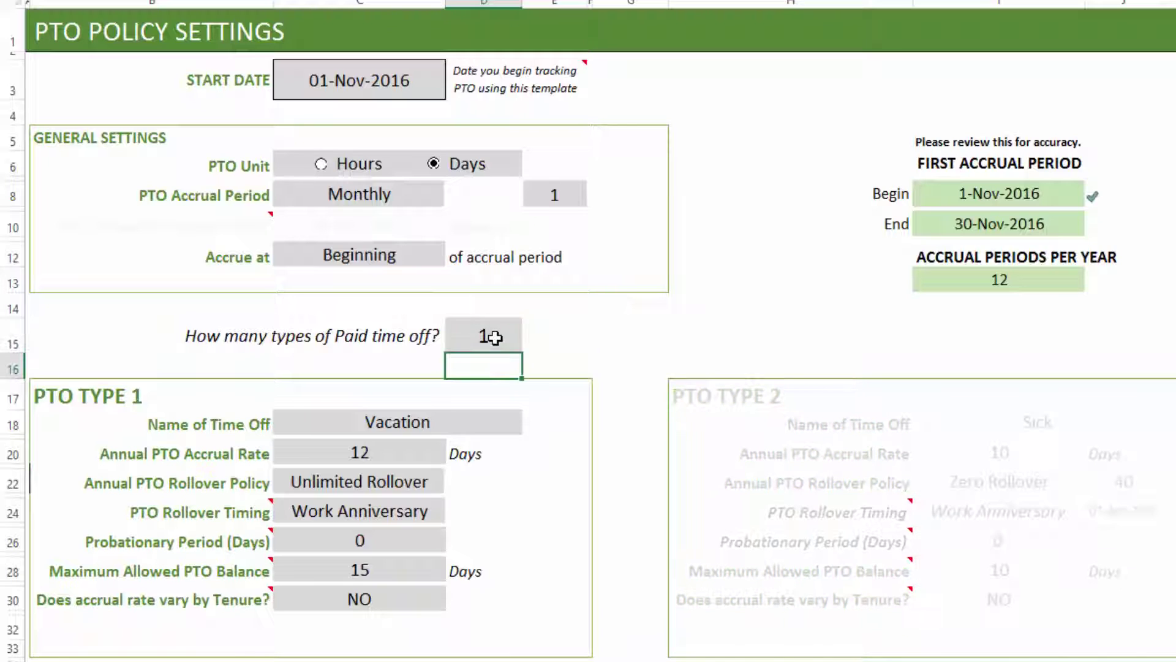
Step: Set the number of paid time off types back to 2
{"action": "left_click", "coordinate": [493, 337]}
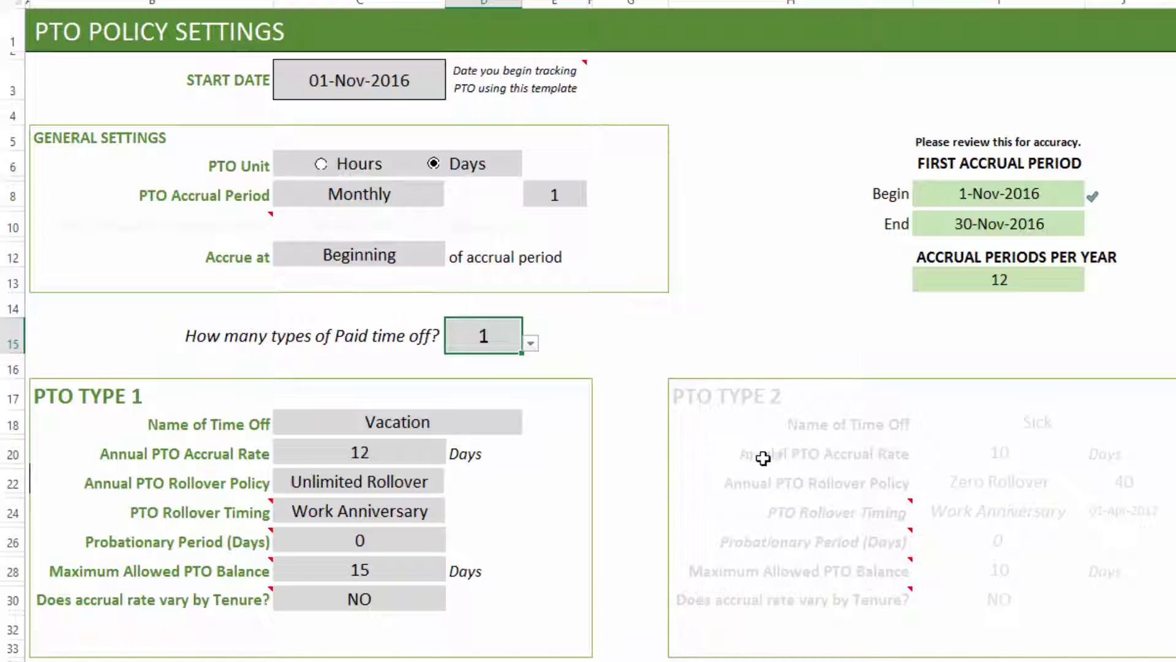
{"action": "left_click", "coordinate": [530, 344]}
{"action": "left_click", "coordinate": [501, 368]}
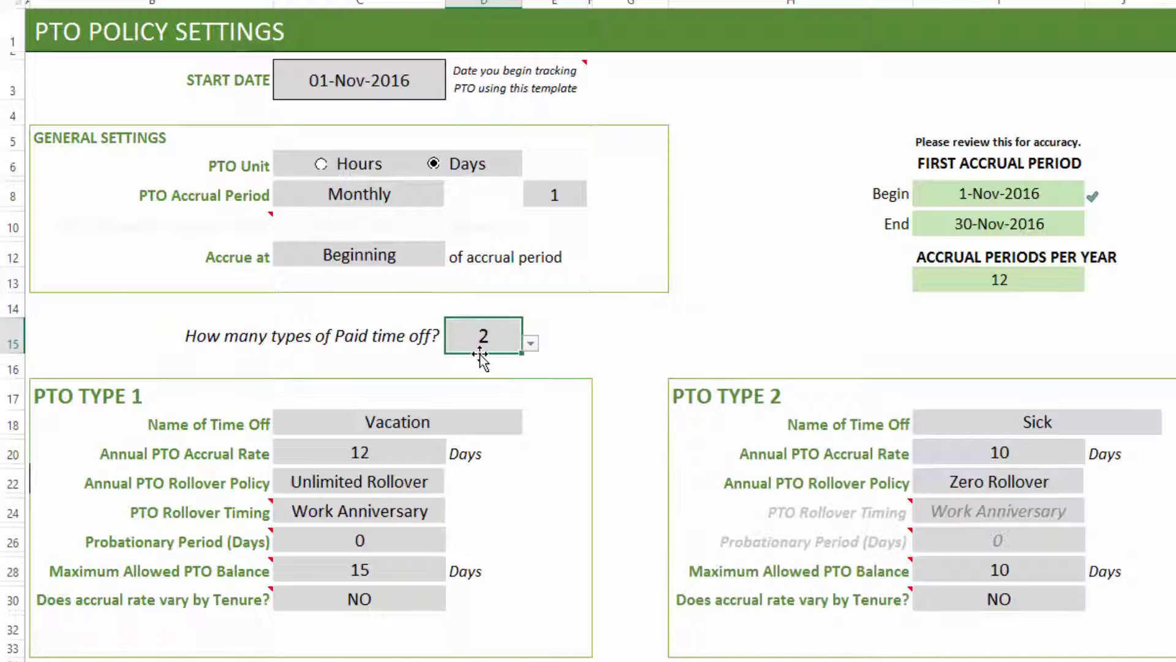
{"action": "scroll", "coordinate": [474, 355], "scroll_direction": "down", "scroll_amount": 1}
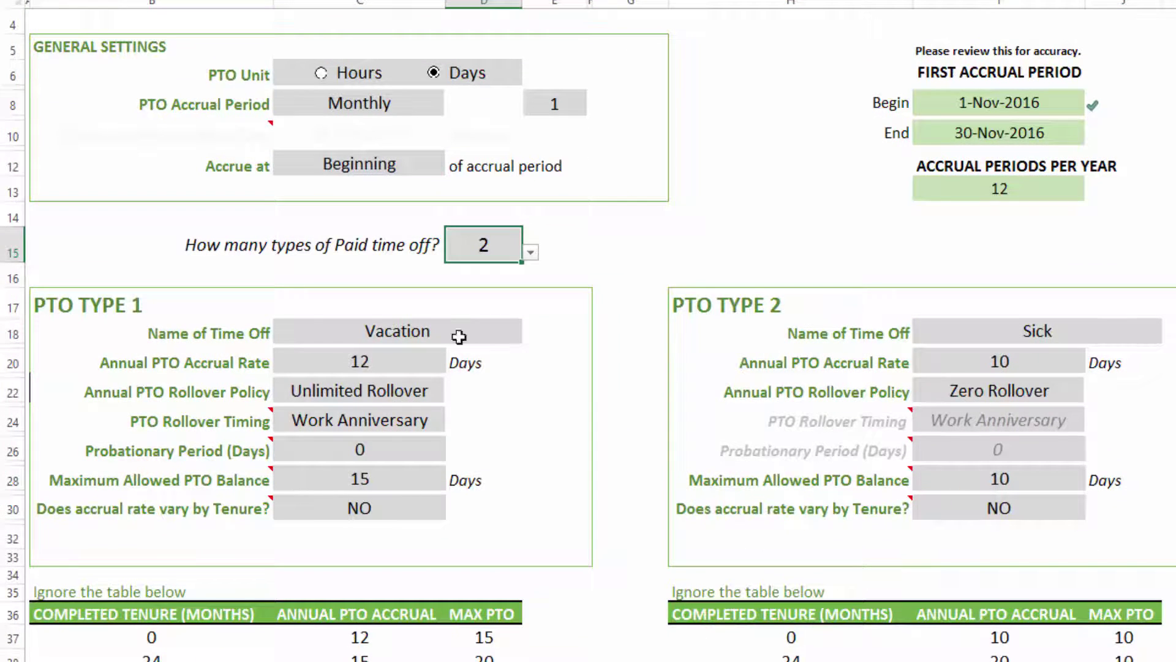
{"action": "left_click", "coordinate": [342, 336]}
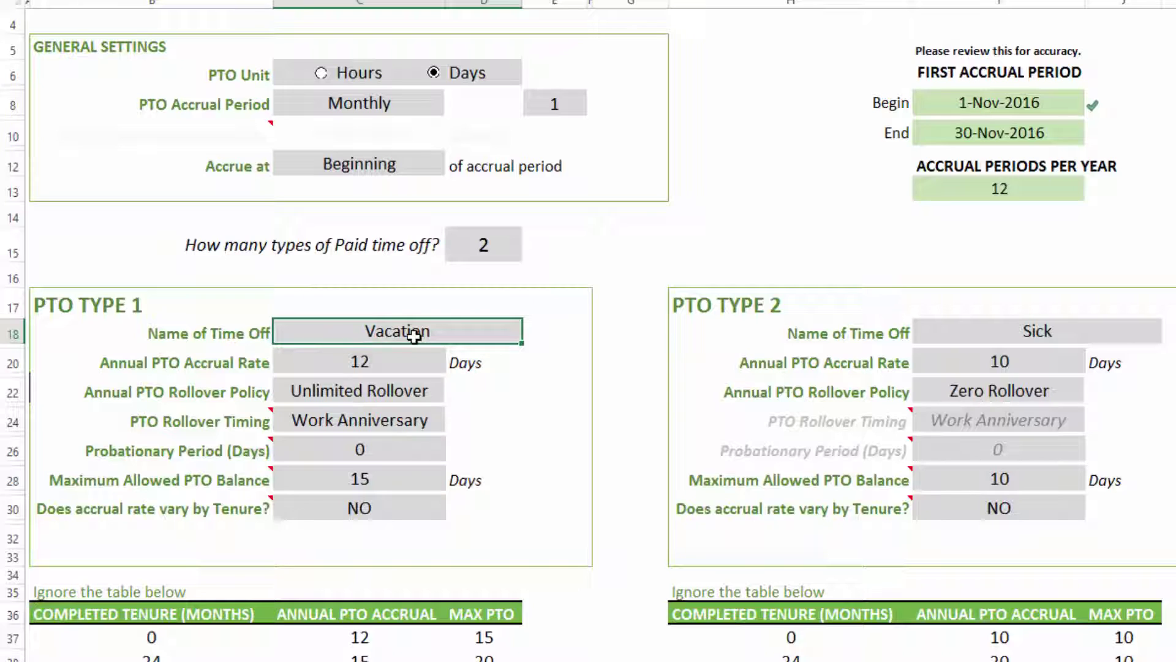
{"action": "type", "text": "Per"}
{"action": "key", "text": "Escape"}
{"action": "left_click", "coordinate": [338, 353]}
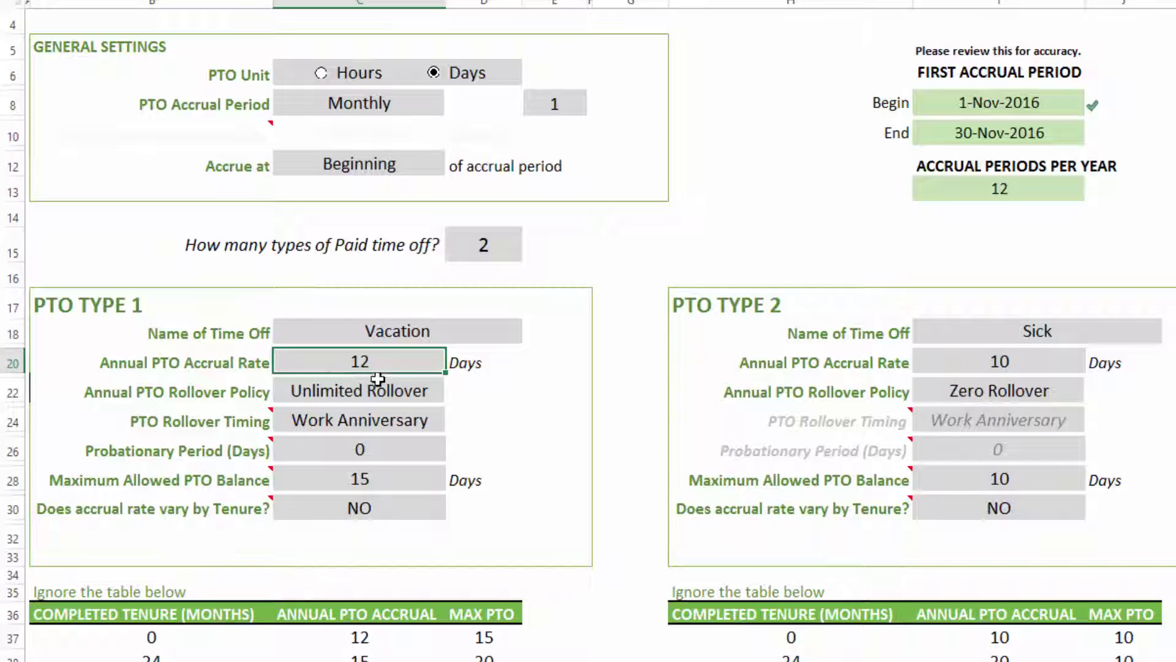
{"action": "scroll", "coordinate": [432, 375], "scroll_direction": "up", "scroll_amount": 1}
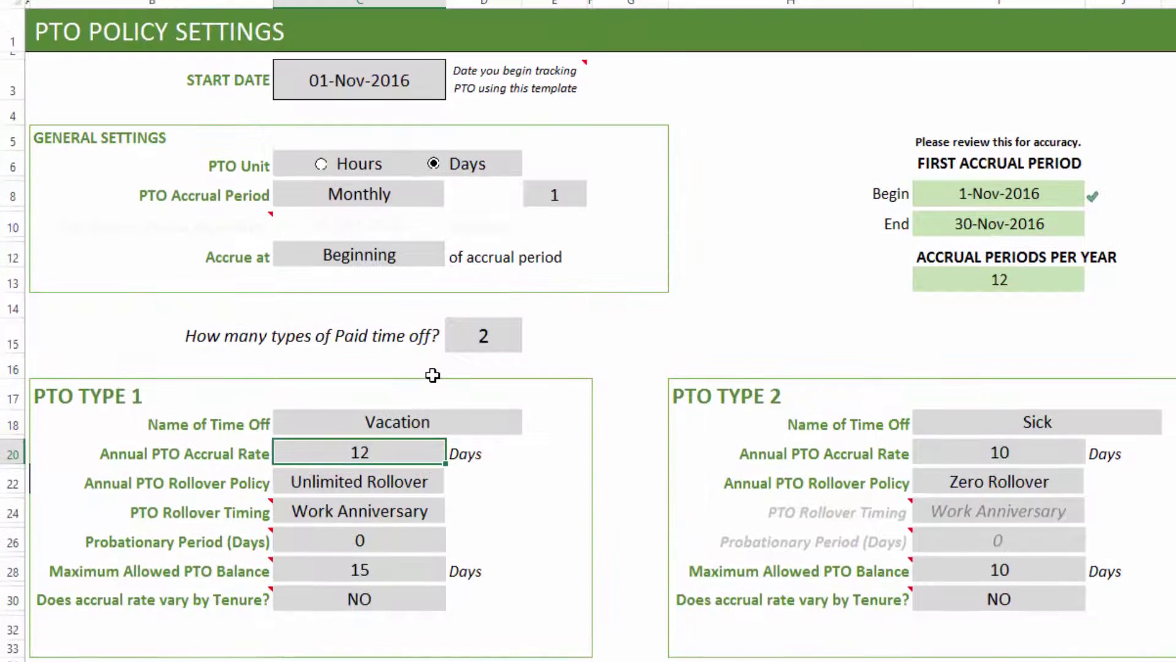
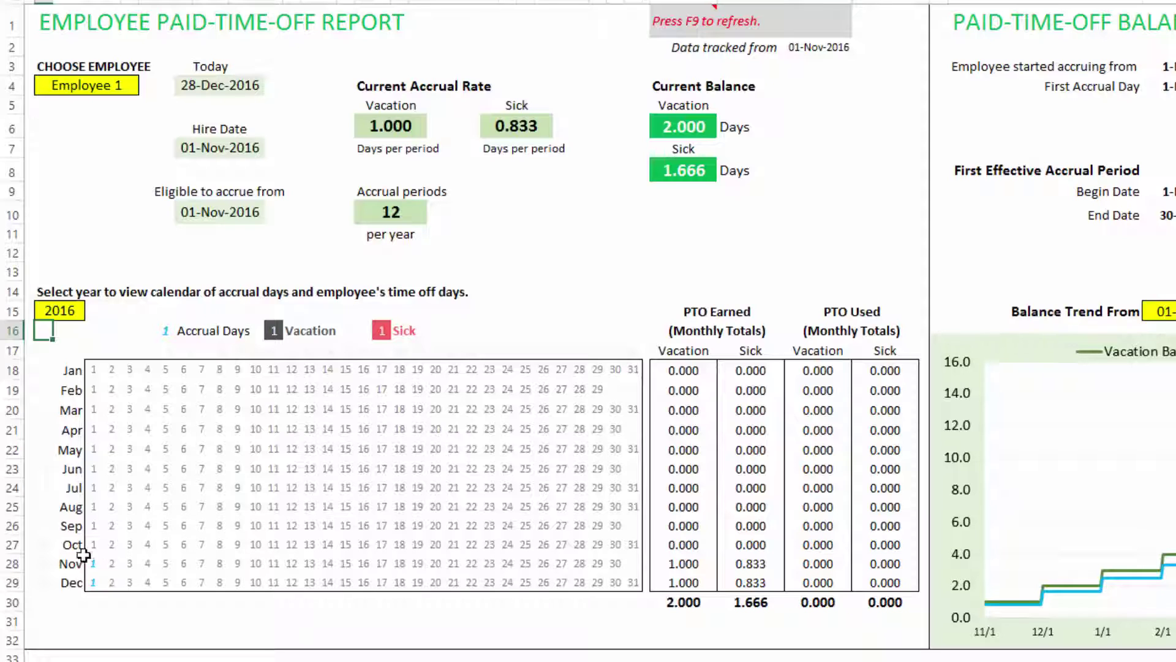
Step: Set the calendar year in the employee paid-time-off report to 2017
{"action": "left_click", "coordinate": [63, 312]}
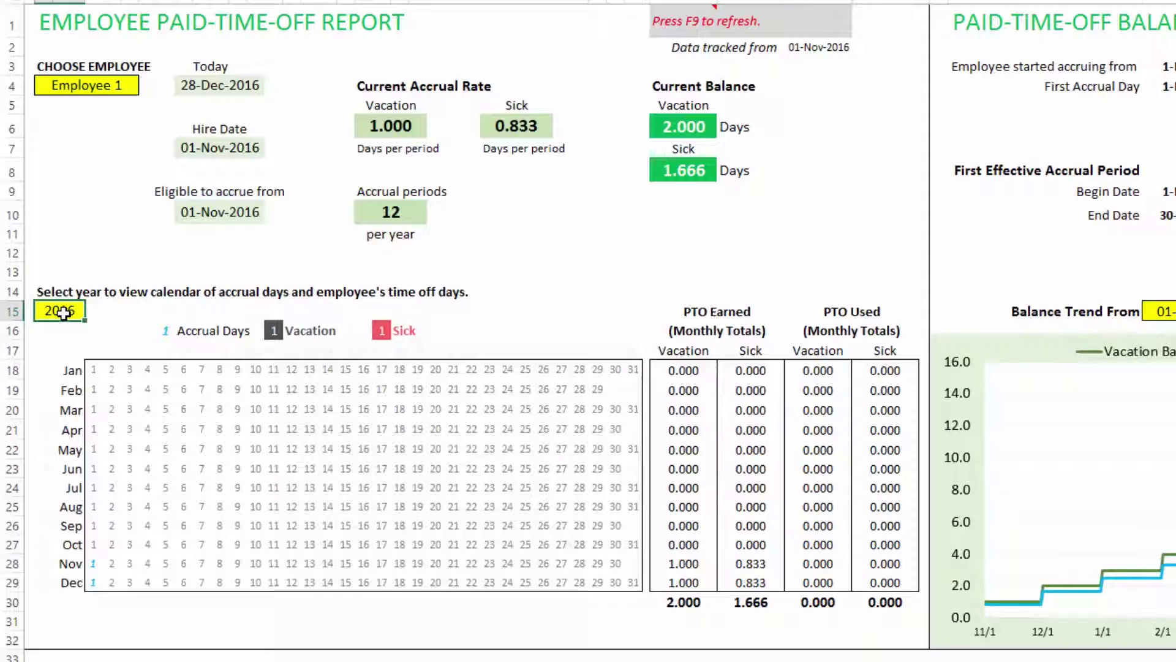
{"action": "type", "text": "2017"}
{"action": "key", "text": "Return"}
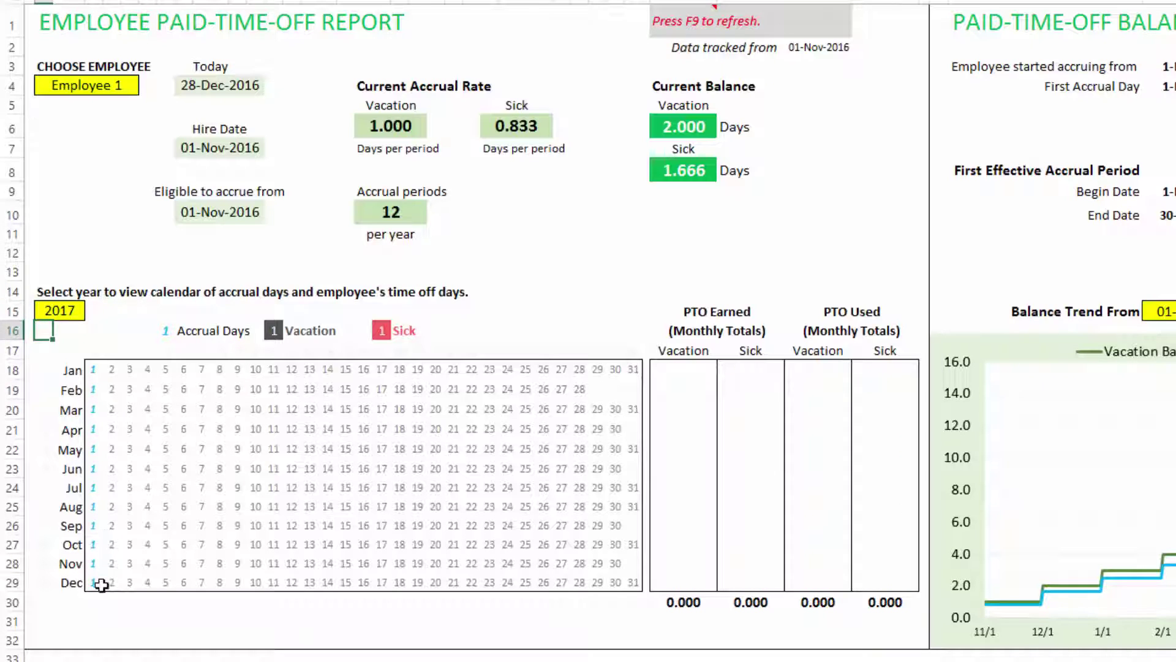
Step: Set the report's calendar year back to 2016
{"action": "left_click", "coordinate": [71, 313]}
{"action": "type", "text": "201"}
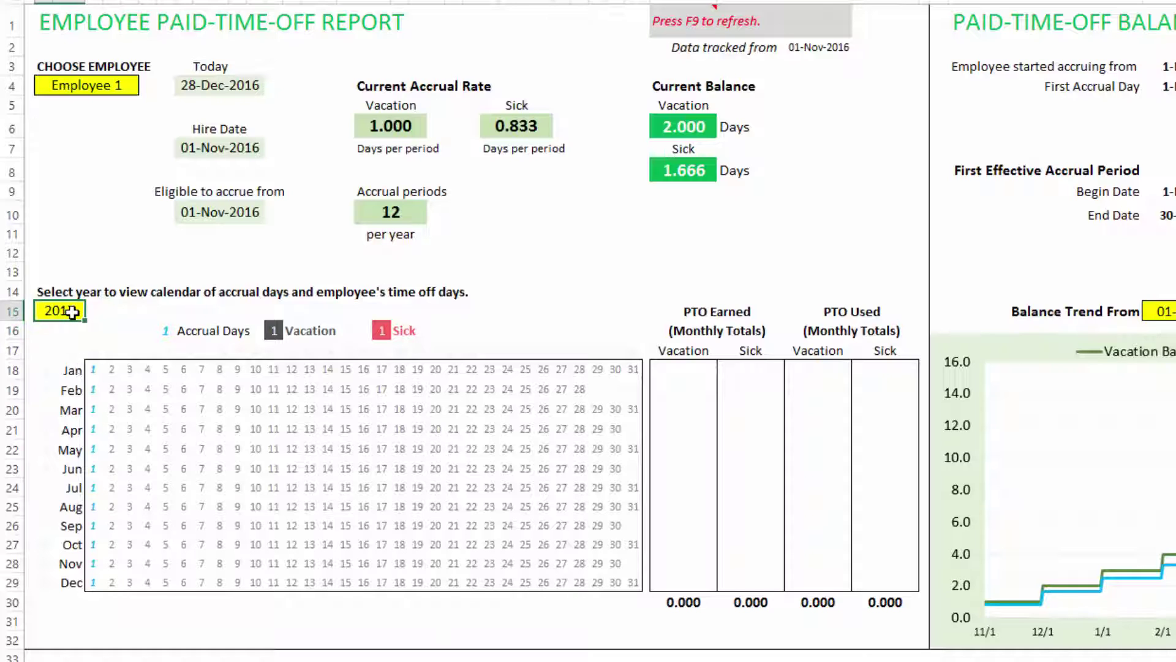
{"action": "type", "text": "6"}
{"action": "key", "text": "Return"}
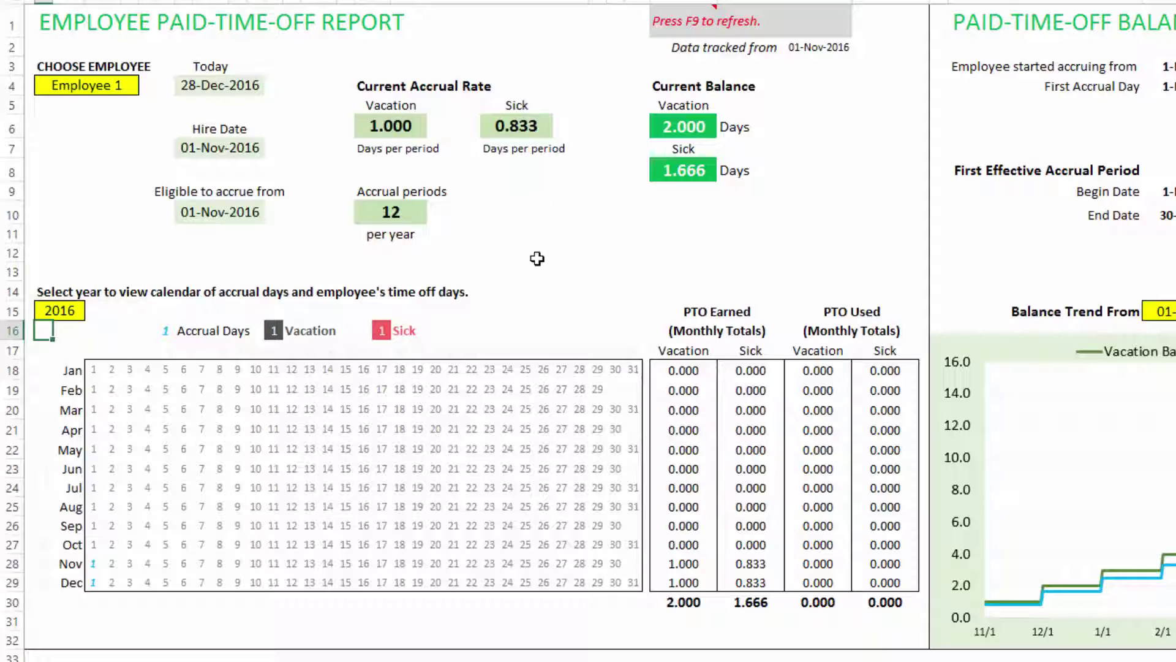
Step: Review the annual accrual rate for Sick in the policy settings and examine the employee report's balance trend chart
{"action": "key", "text": "ctrl+Page_Up"}
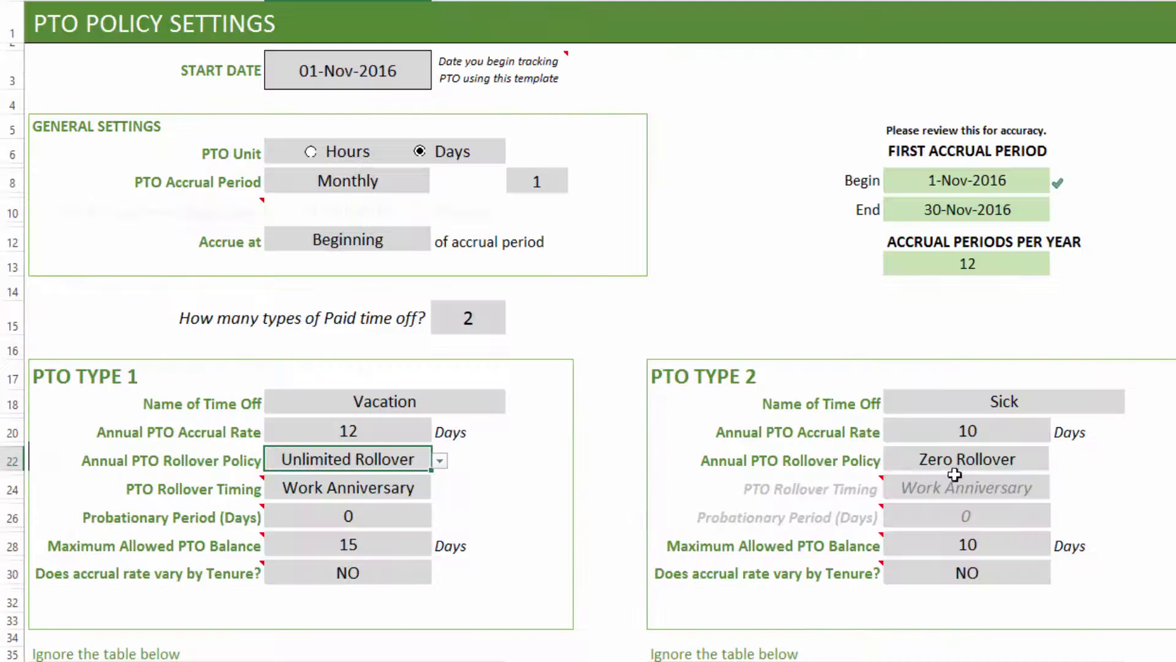
{"action": "left_click", "coordinate": [939, 436]}
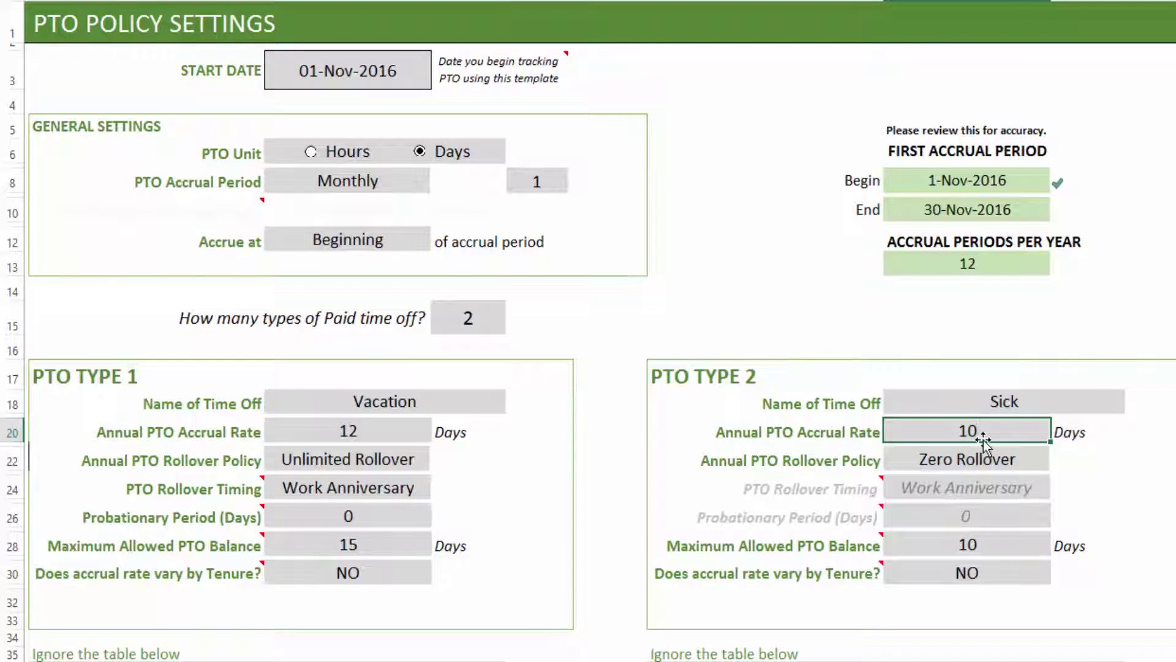
{"action": "key", "text": "ctrl+Page_Down"}
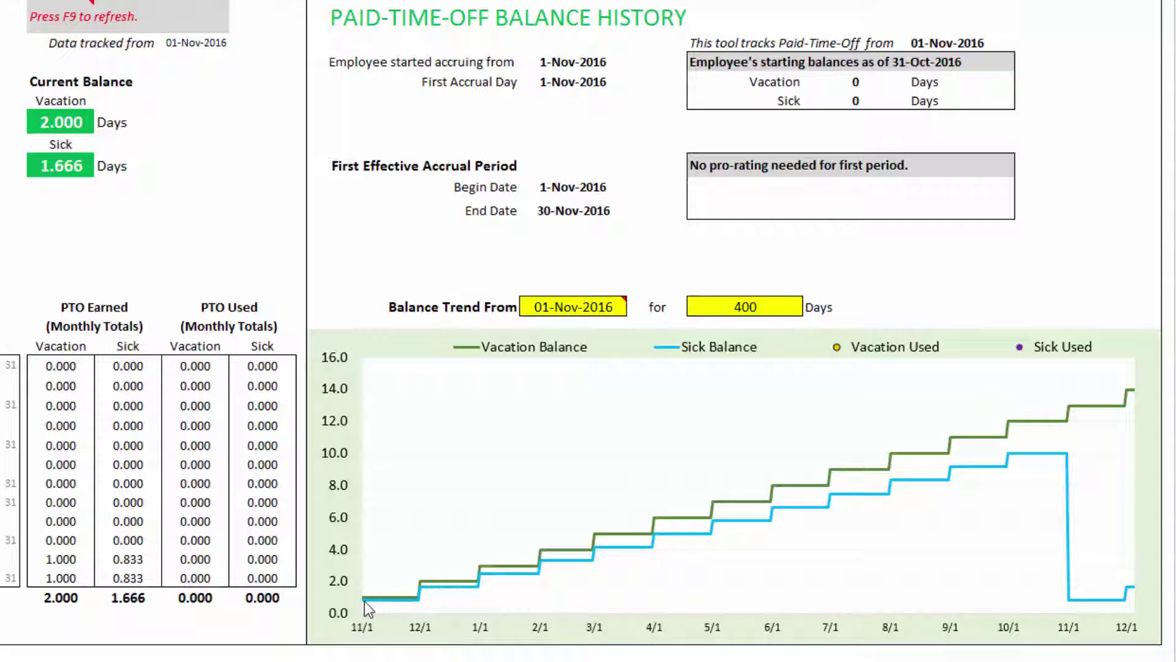
{"action": "mouse_move", "coordinate": [363, 602]}
{"action": "mouse_move", "coordinate": [1069, 430]}
{"action": "key", "text": "ctrl+Page_Up"}
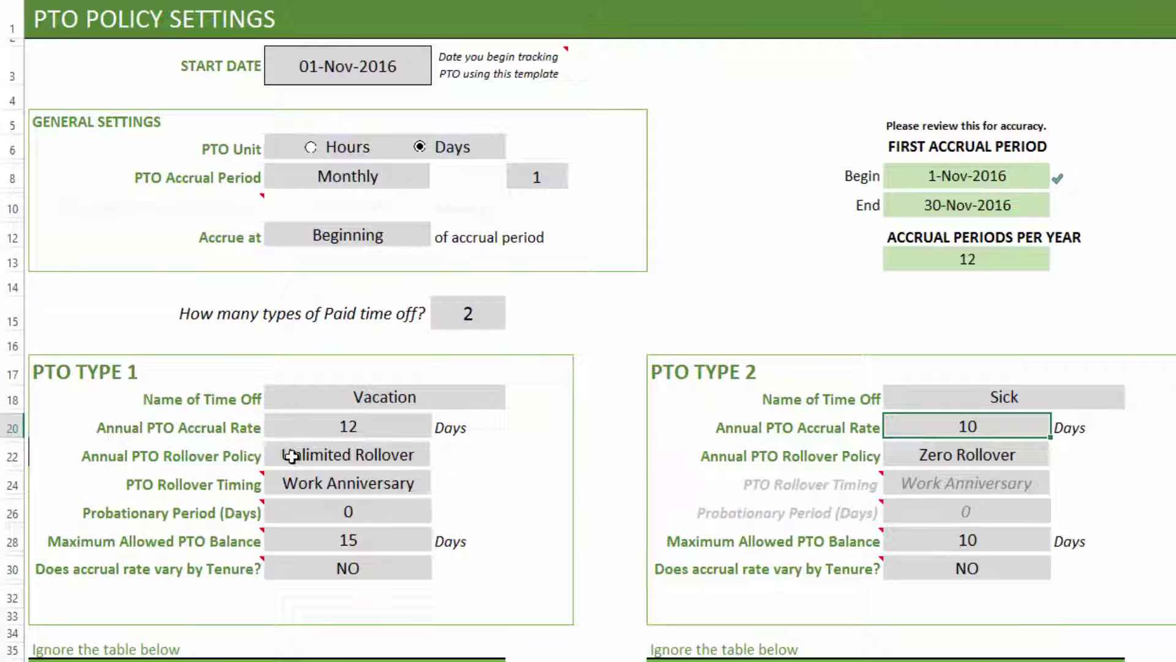
Step: Review the Vacation rollover policy and examine the Vacation balance curve around the work anniversary in the report chart
{"action": "left_click", "coordinate": [317, 456]}
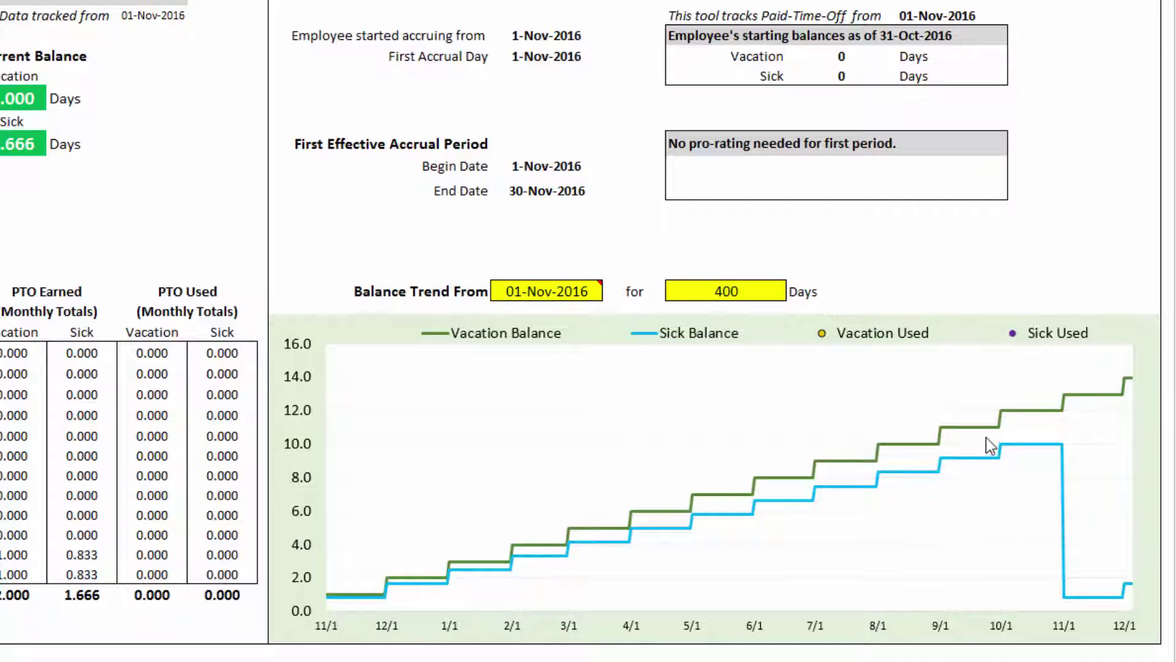
{"action": "mouse_move", "coordinate": [1036, 413]}
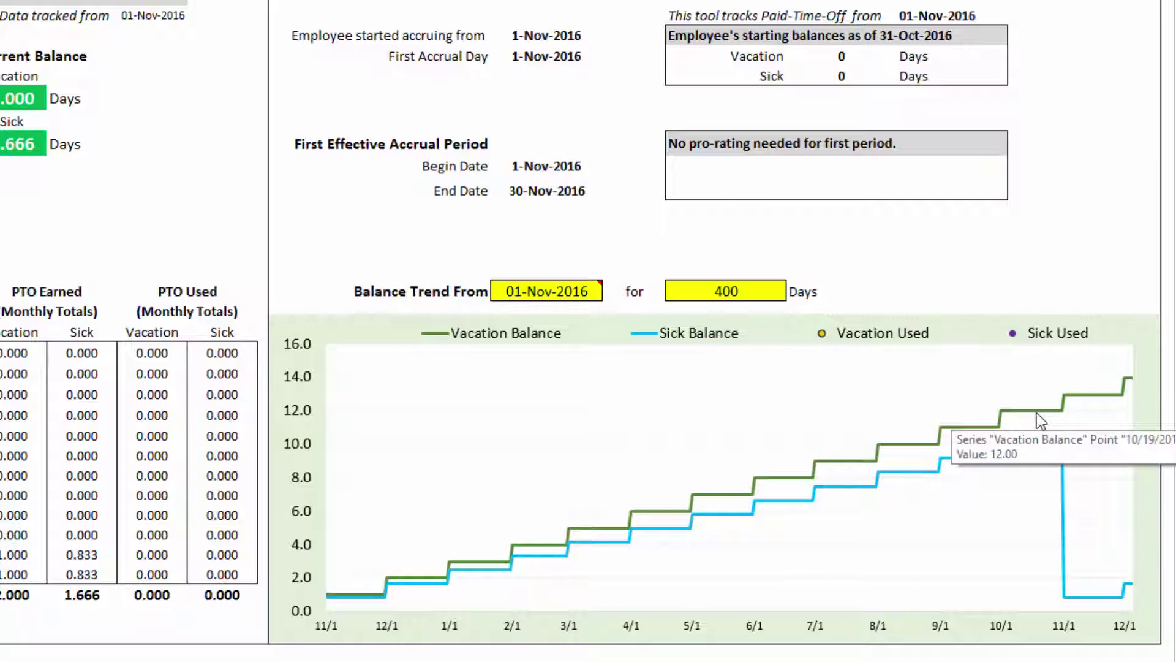
{"action": "mouse_move", "coordinate": [1070, 393]}
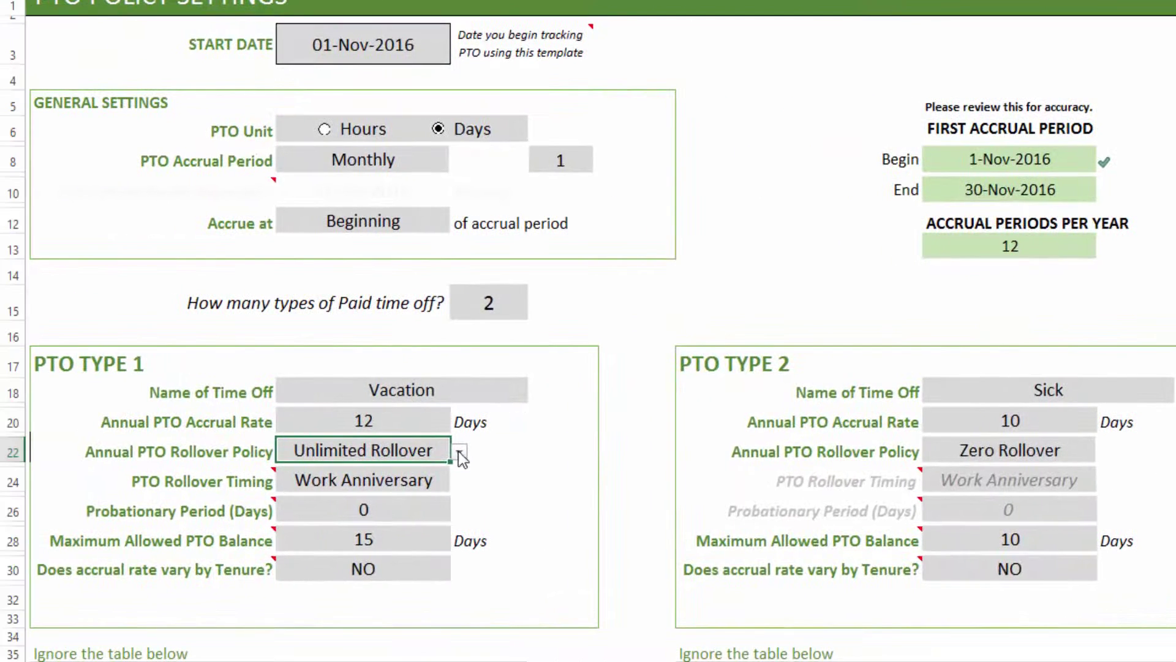
Step: Set the Vacation annual rollover policy to Rollover Limit with a 4-day limit and inspect the balance trend chart
{"action": "left_click", "coordinate": [458, 452]}
{"action": "left_click", "coordinate": [444, 480]}
{"action": "left_click", "coordinate": [487, 450]}
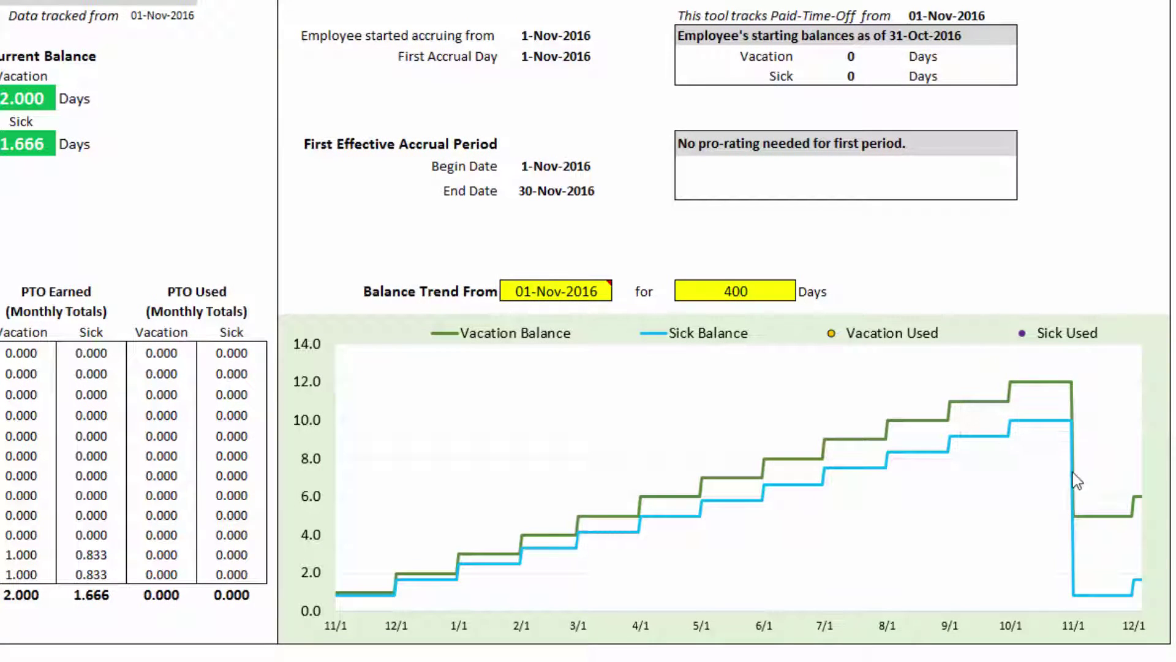
{"action": "mouse_move", "coordinate": [1075, 512]}
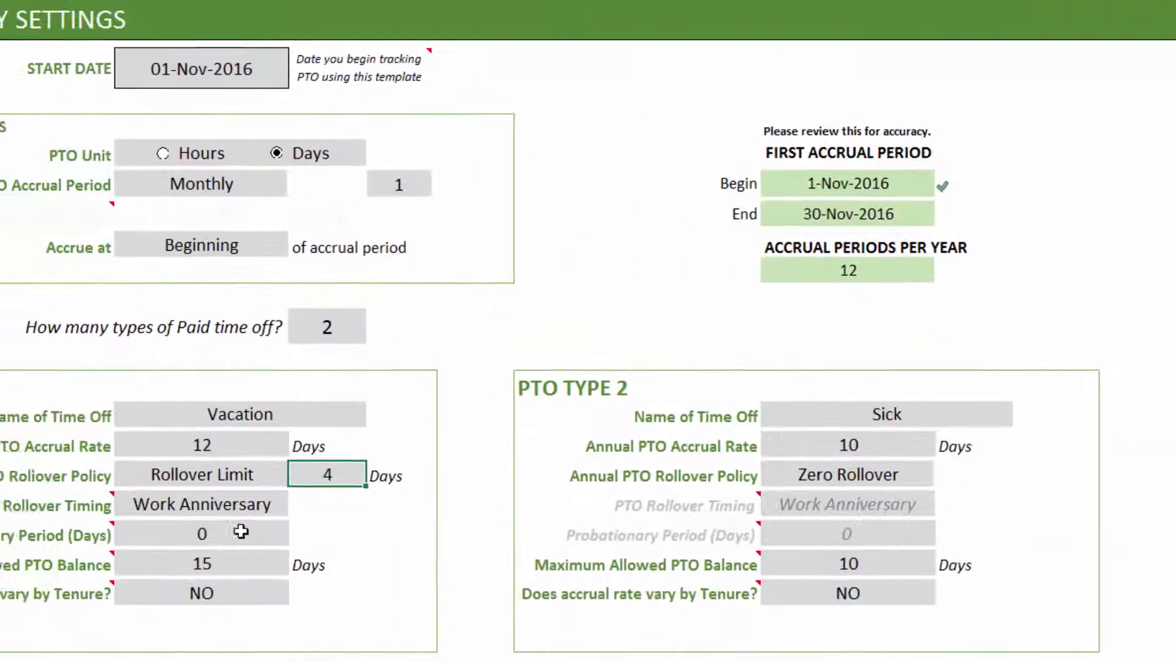
Step: Set the Vacation annual rollover policy to Zero Rollover and inspect the Vacation balance in the report chart
{"action": "left_click", "coordinate": [261, 475]}
{"action": "left_click", "coordinate": [297, 476]}
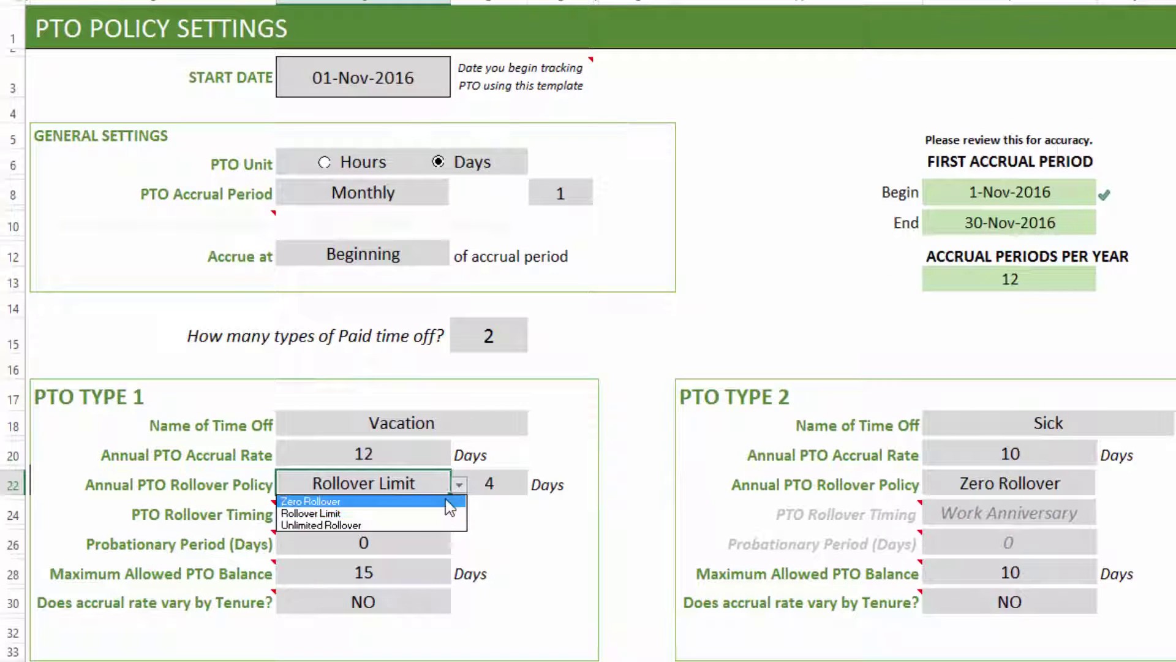
{"action": "left_click", "coordinate": [446, 500]}
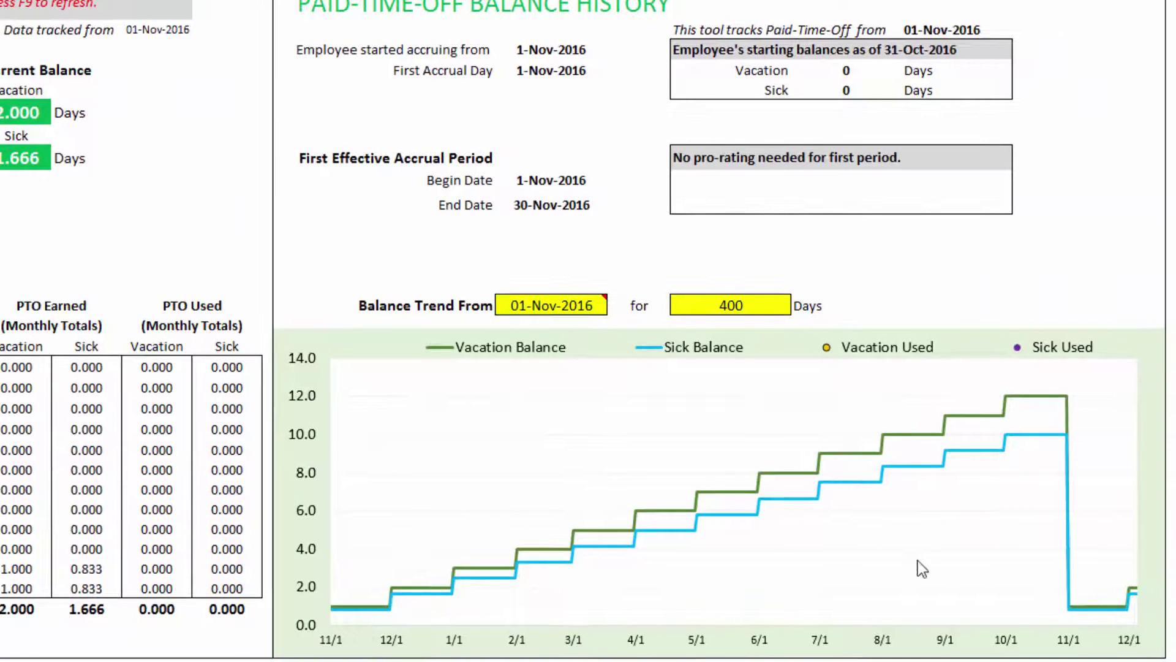
{"action": "mouse_move", "coordinate": [1067, 400]}
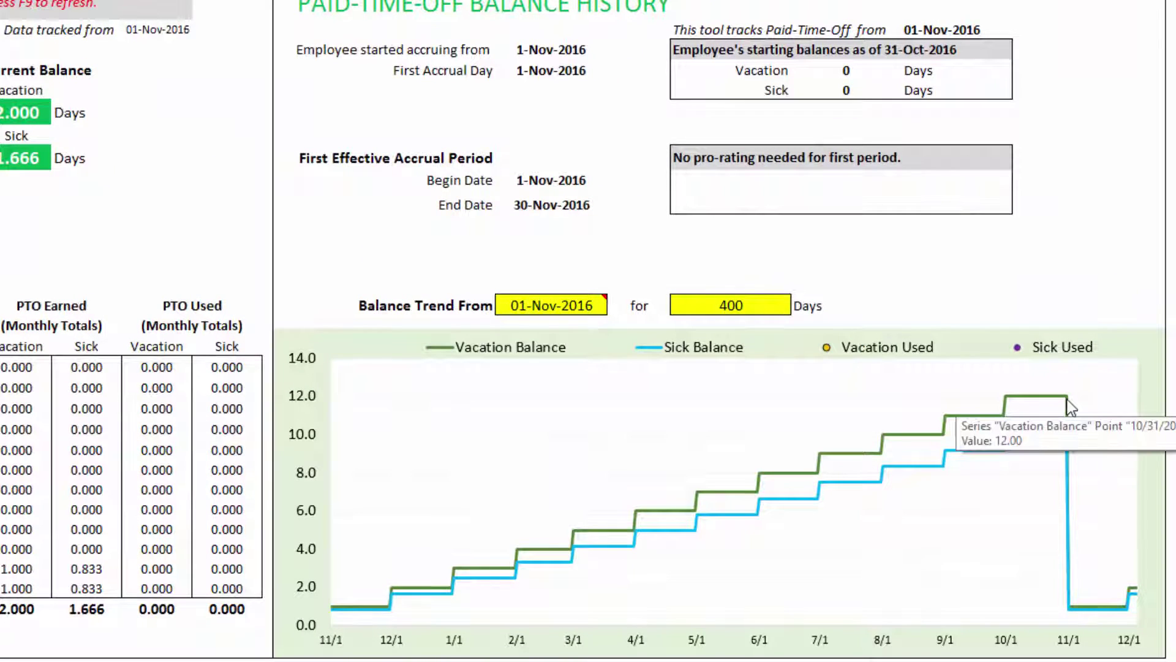
Step: Try Unlimited Rollover and Rollover Limit as the Vacation annual rollover policy and switch it back to Zero Rollover
{"action": "mouse_move", "coordinate": [1064, 605]}
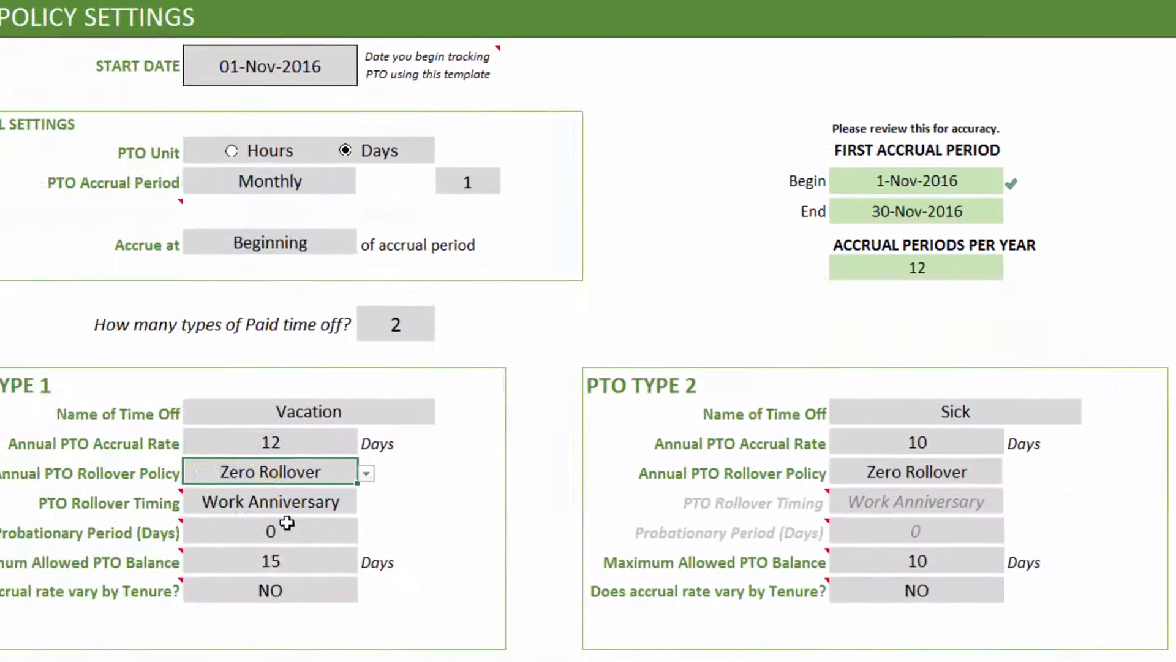
{"action": "left_click", "coordinate": [456, 478]}
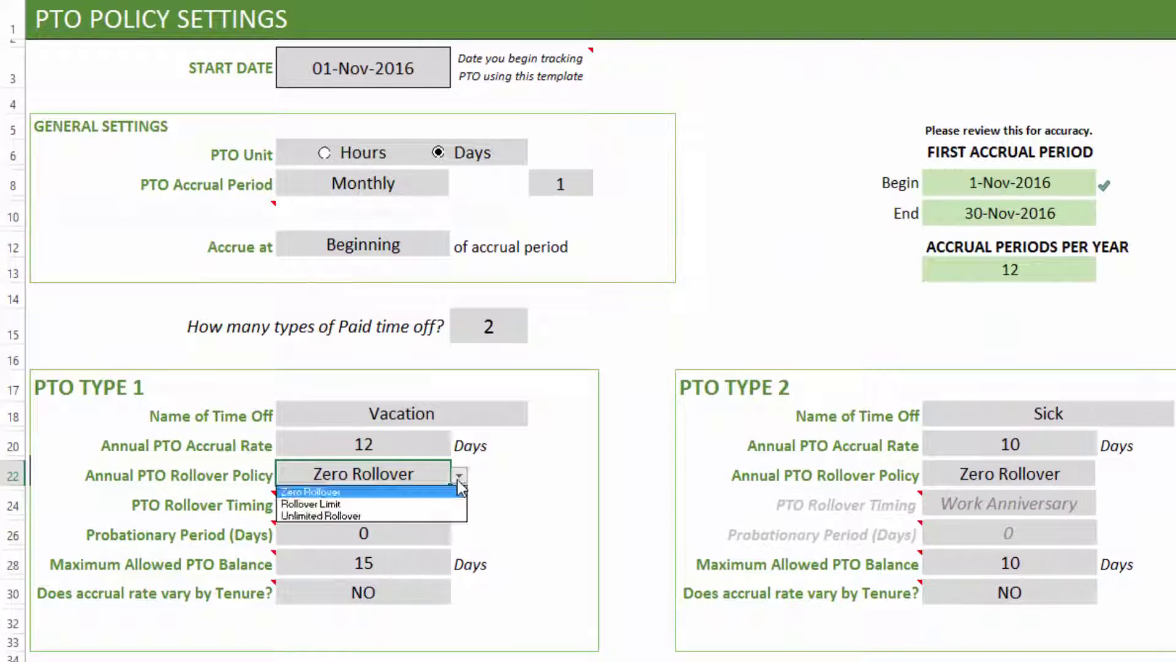
{"action": "left_click", "coordinate": [435, 515]}
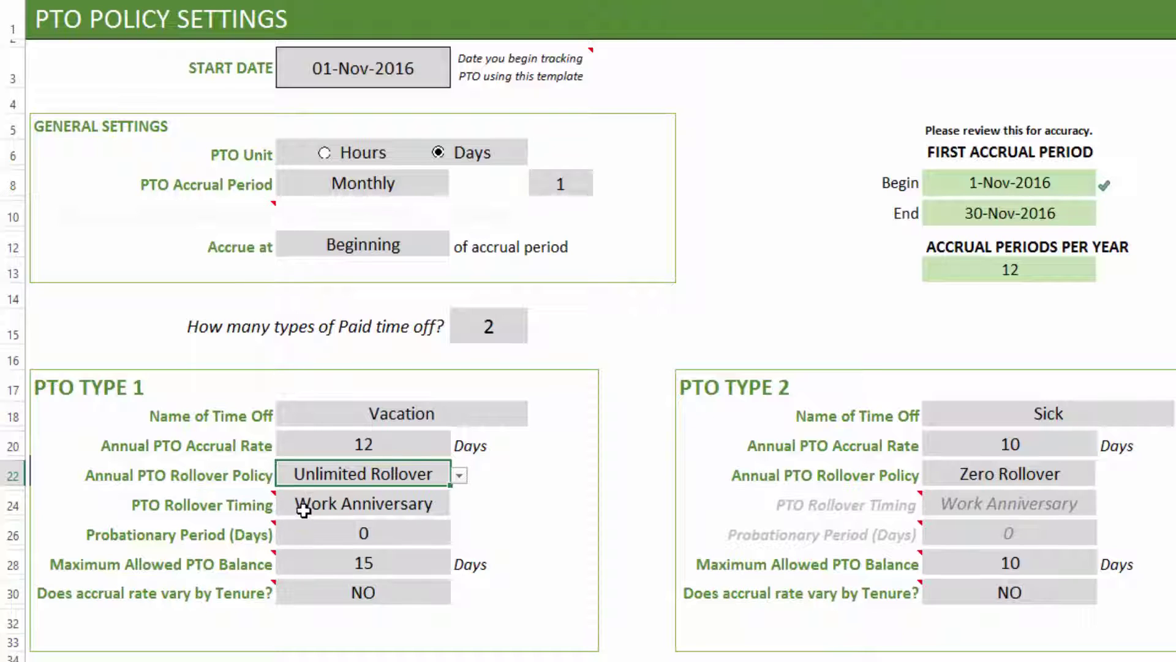
{"action": "left_click", "coordinate": [459, 476]}
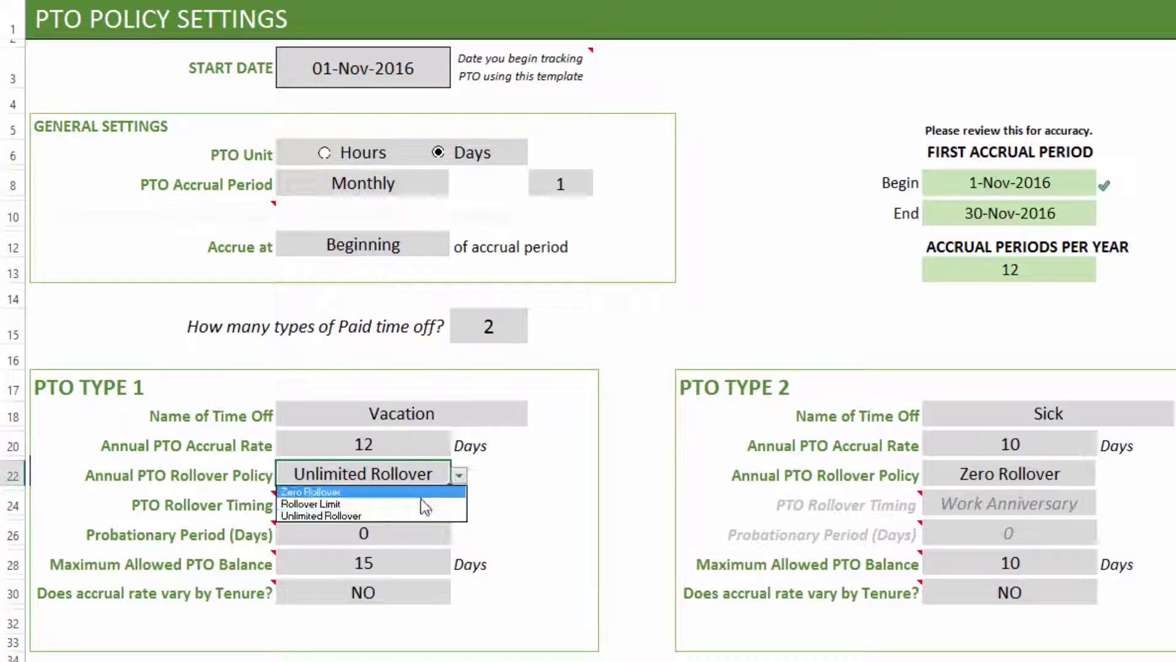
{"action": "left_click", "coordinate": [424, 503]}
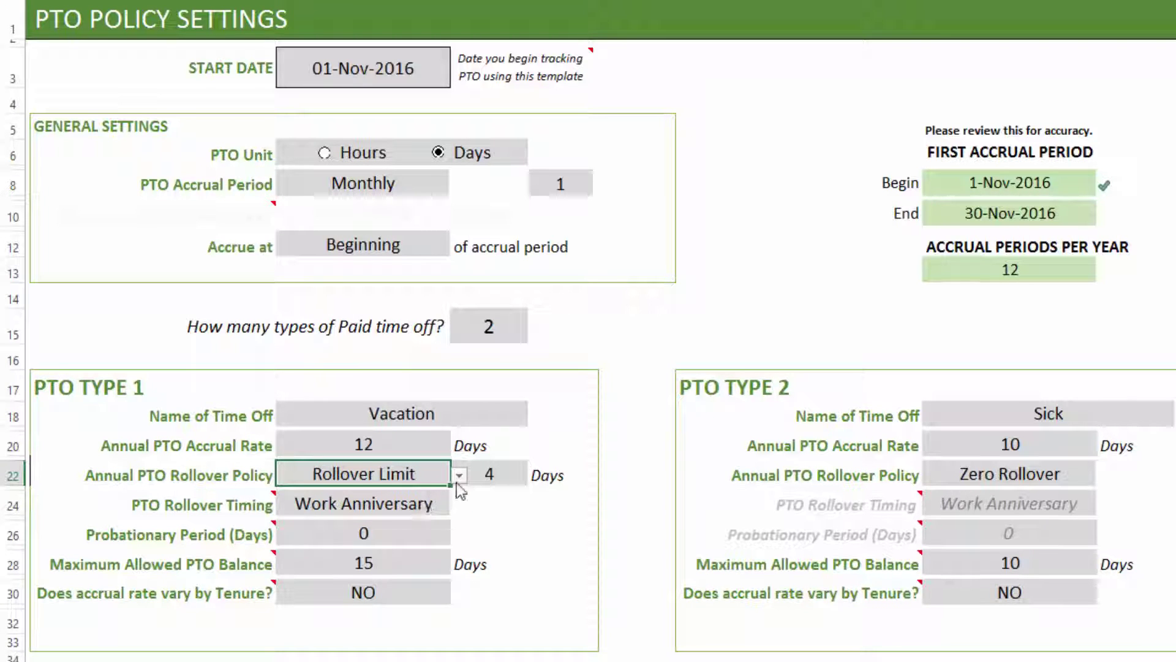
{"action": "left_click", "coordinate": [458, 476]}
{"action": "left_click", "coordinate": [422, 488]}
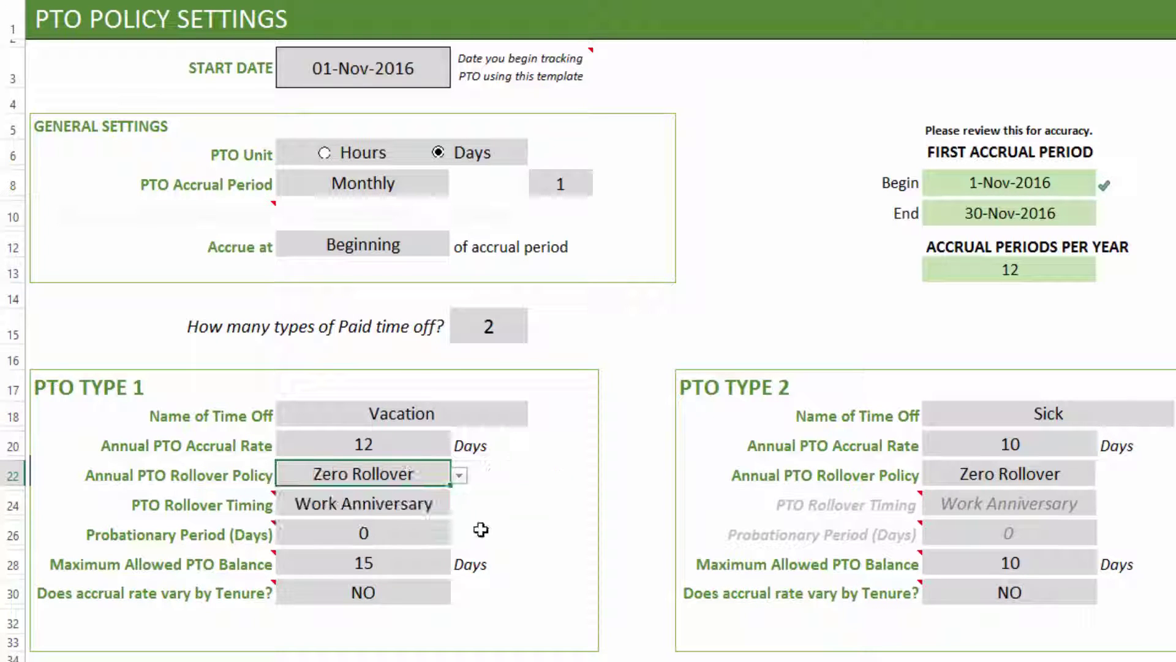
Step: Set the Vacation PTO rollover timing to Calendar Year and inspect the balance trend chart around January 1
{"action": "left_click", "coordinate": [417, 506]}
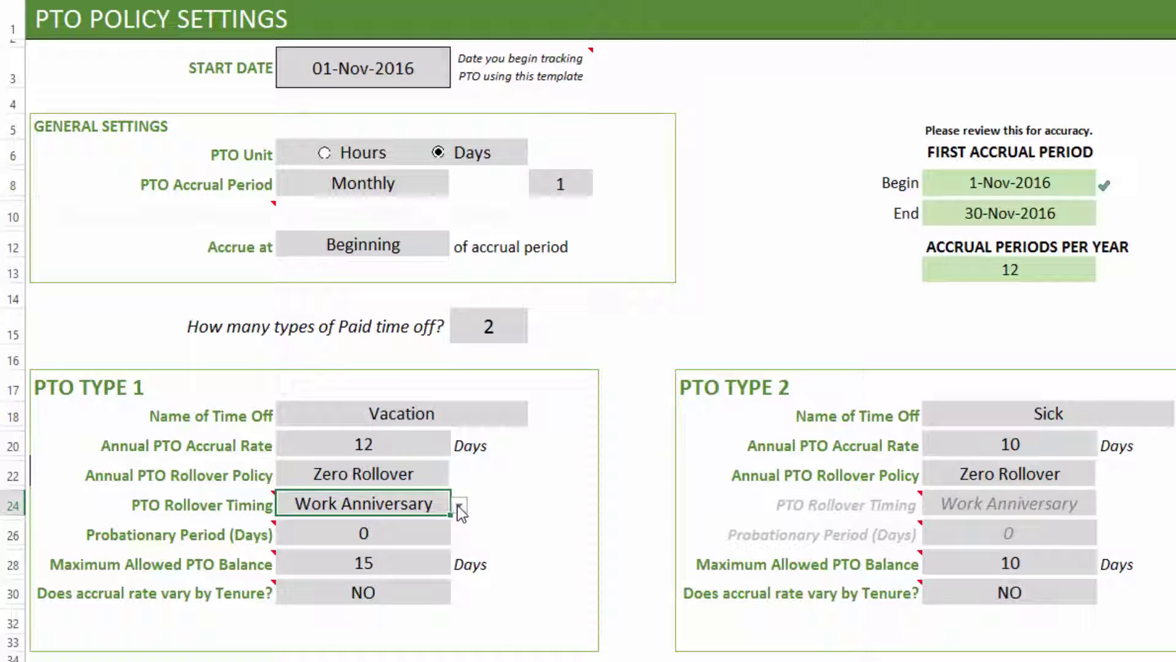
{"action": "left_click", "coordinate": [459, 506]}
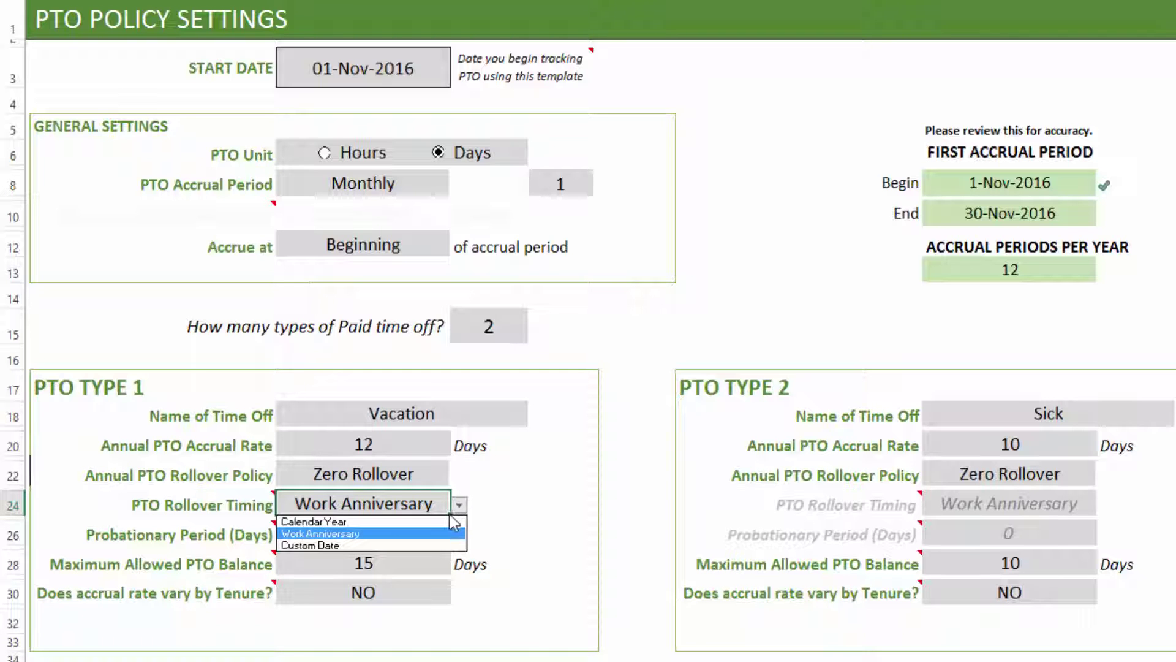
{"action": "left_click", "coordinate": [409, 522]}
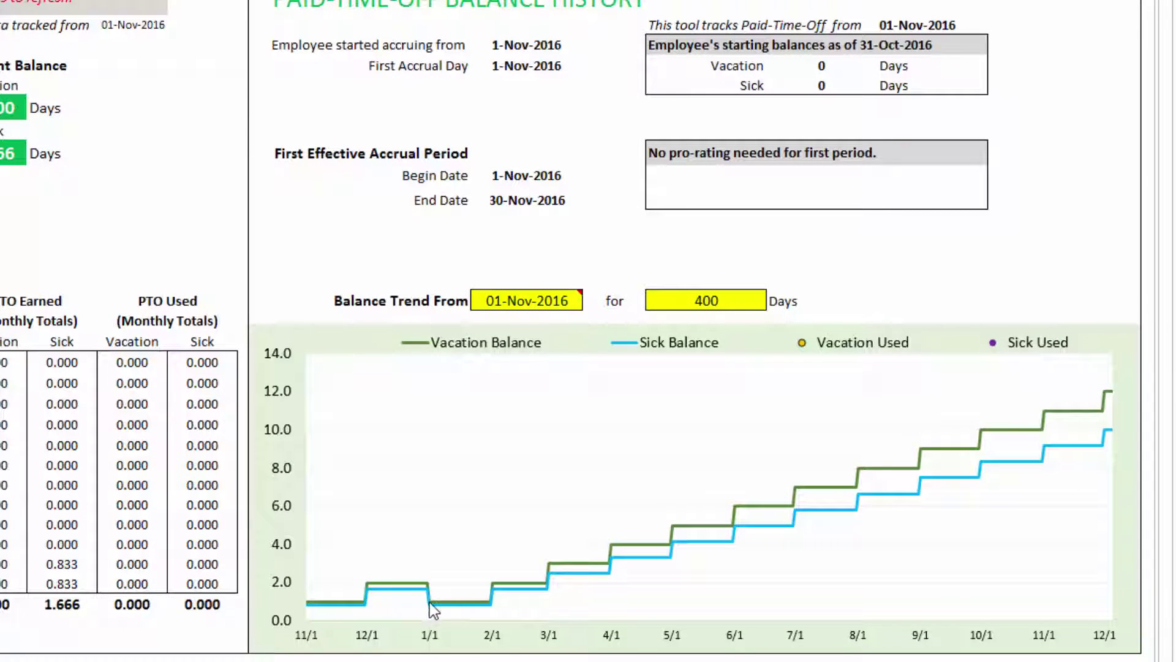
{"action": "mouse_move", "coordinate": [429, 603]}
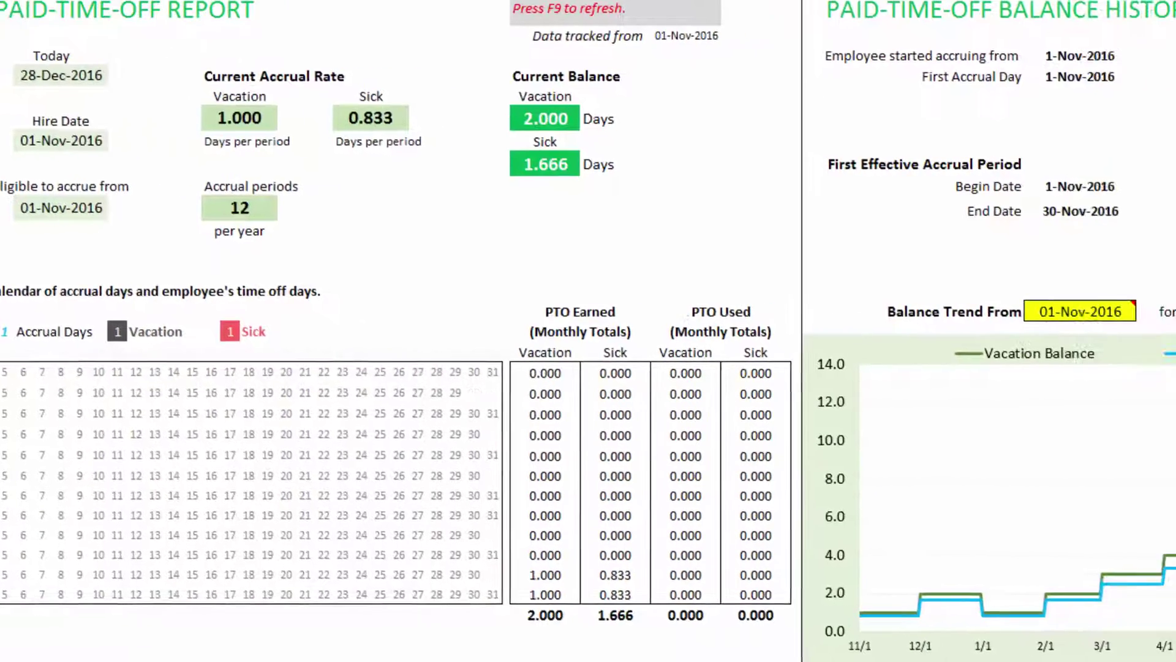
Step: Set the employee report's balance trend length to 450 days
{"action": "left_click", "coordinate": [738, 299]}
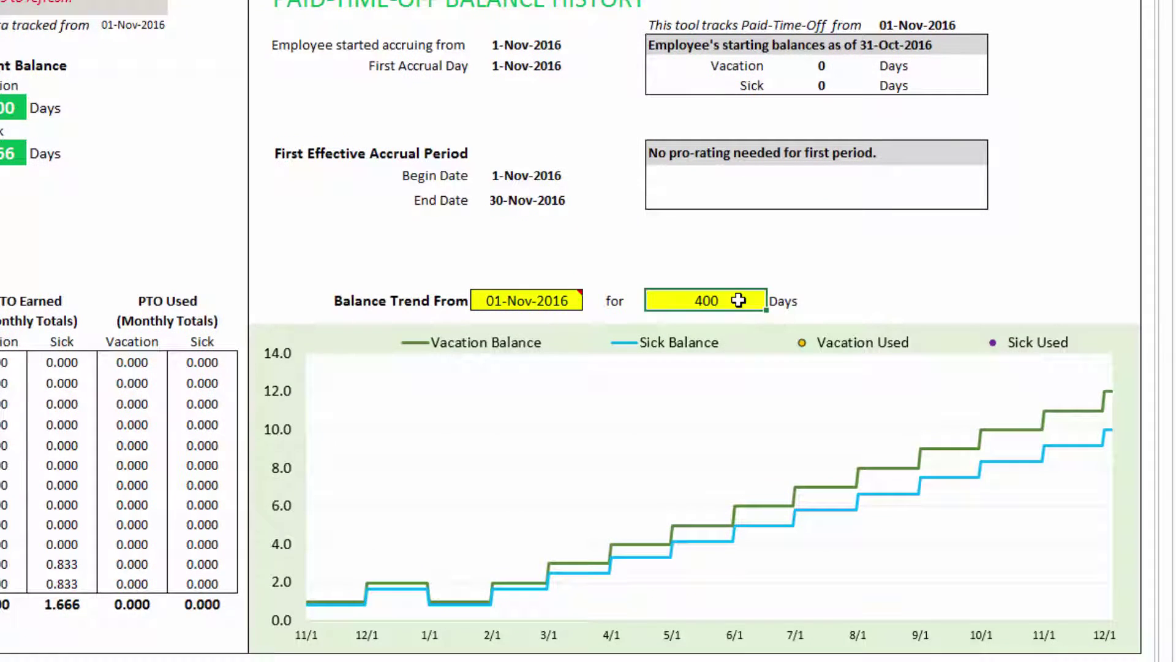
{"action": "type", "text": "450"}
{"action": "key", "text": "Return"}
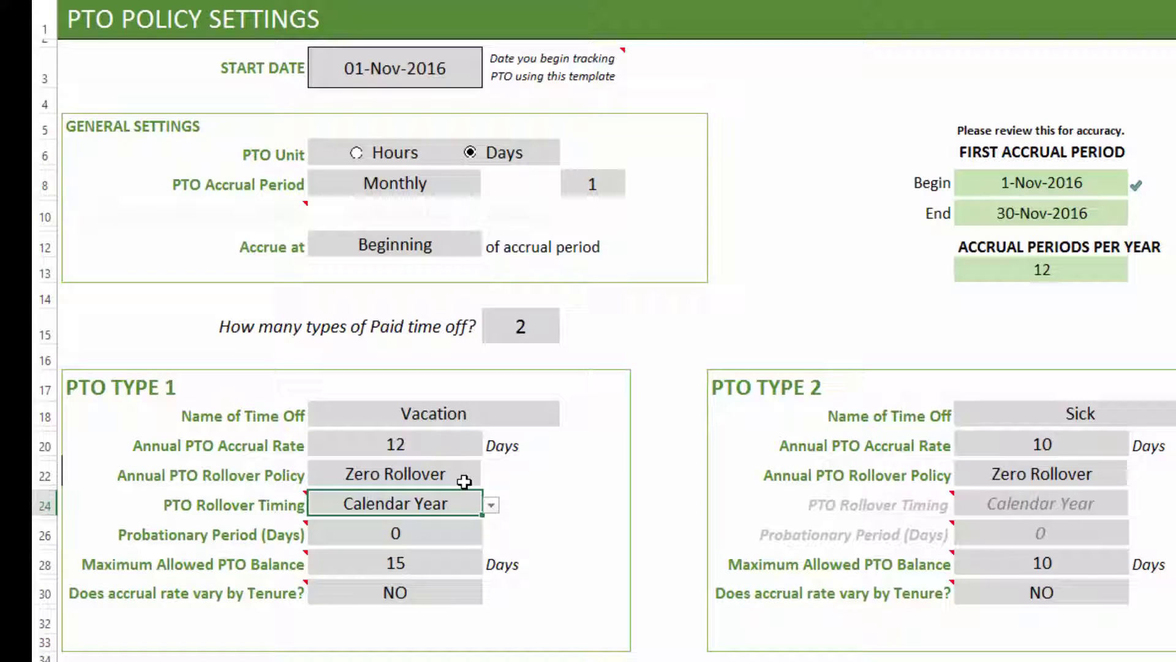
Step: Set the Vacation PTO rollover timing to Work Anniversary and inspect the report chart around November 1
{"action": "left_click", "coordinate": [491, 504]}
{"action": "left_click", "coordinate": [484, 534]}
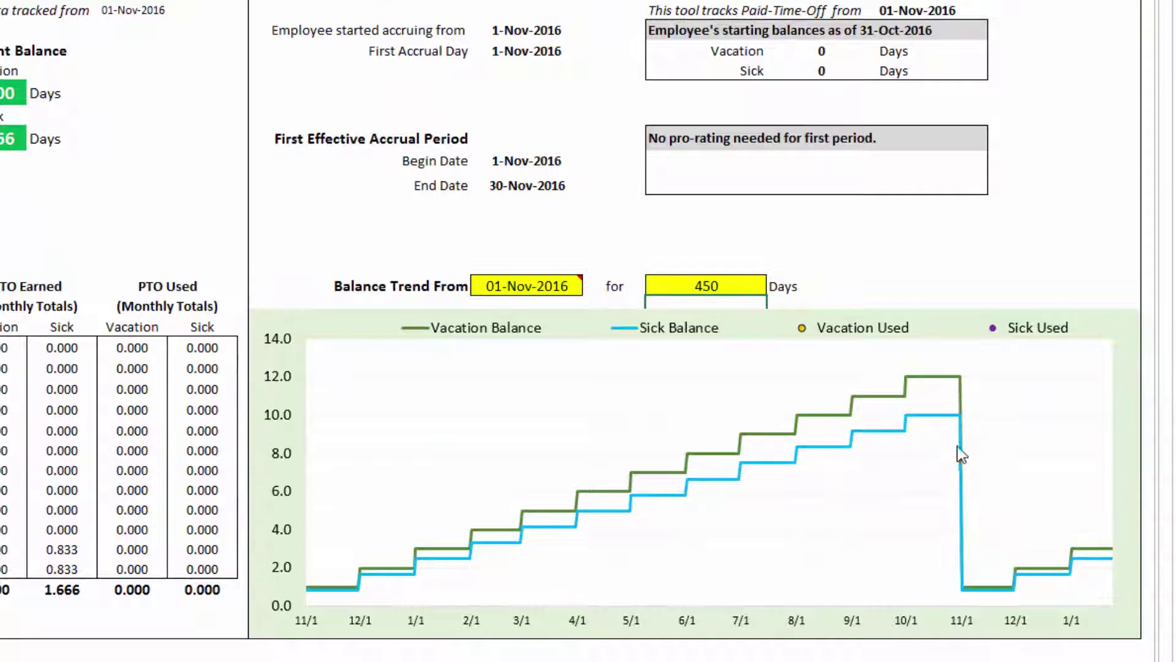
{"action": "mouse_move", "coordinate": [961, 594]}
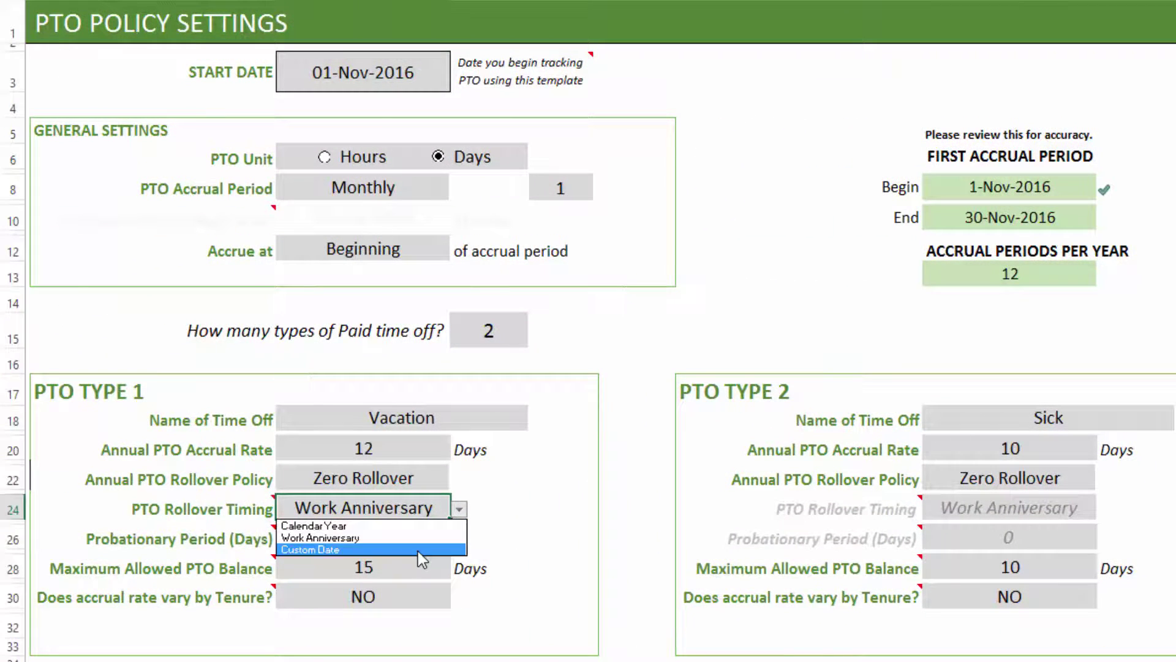
Step: Try Custom Date as the Vacation PTO rollover timing and switch it back to Work Anniversary
{"action": "left_click", "coordinate": [418, 550]}
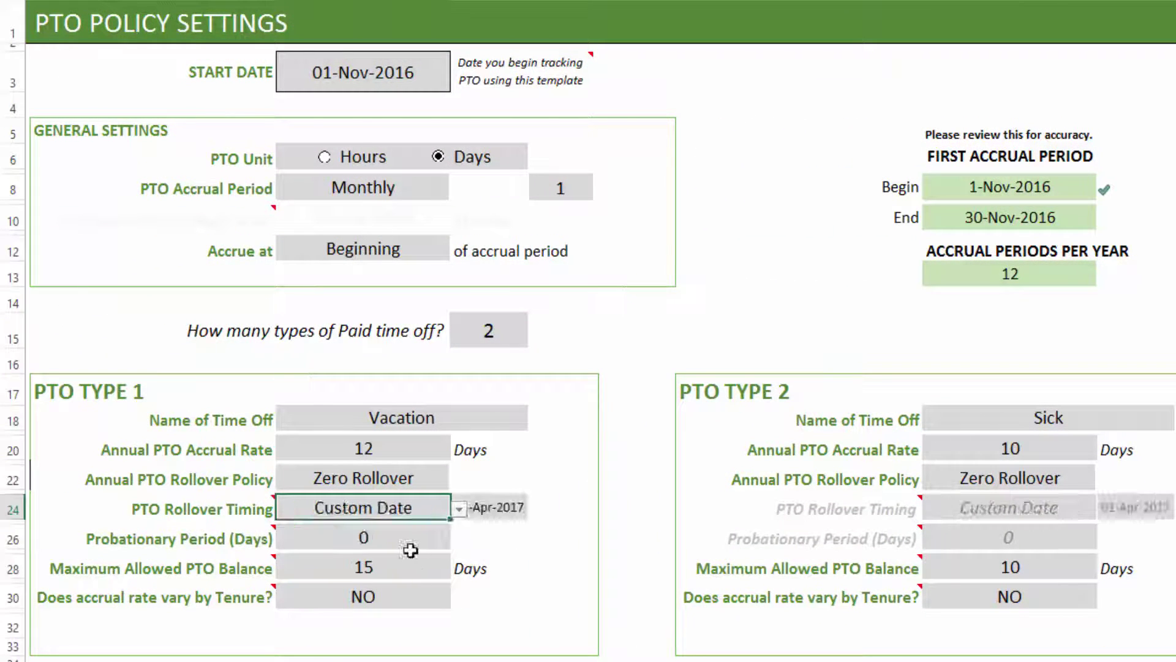
{"action": "left_click", "coordinate": [615, 514]}
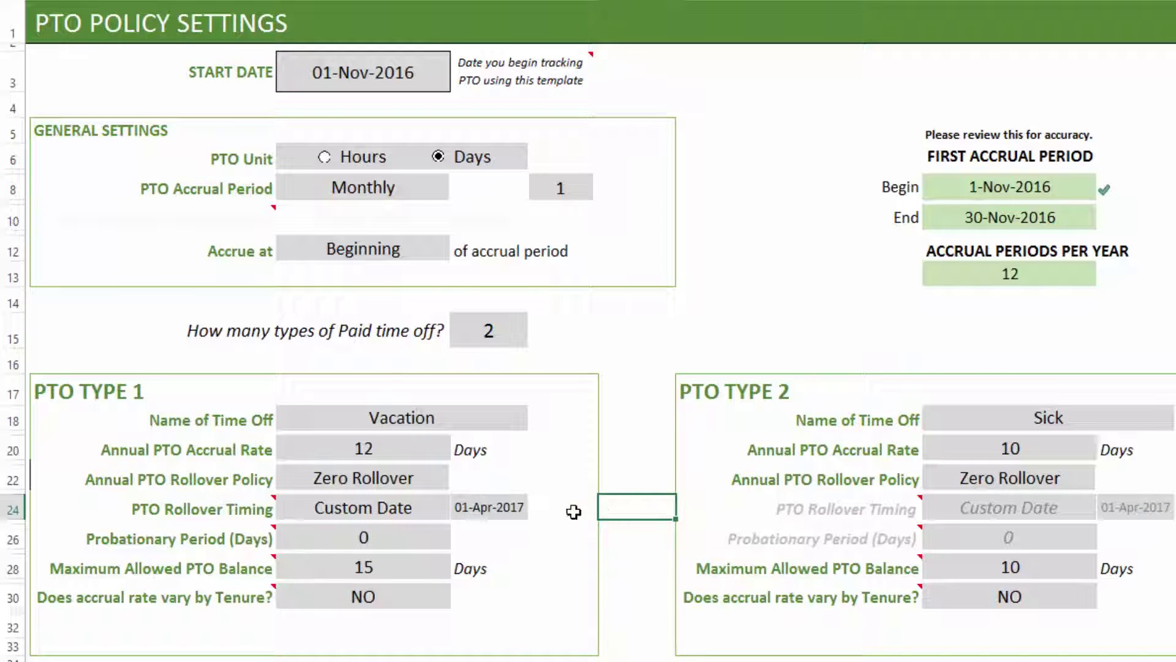
{"action": "left_click", "coordinate": [466, 508]}
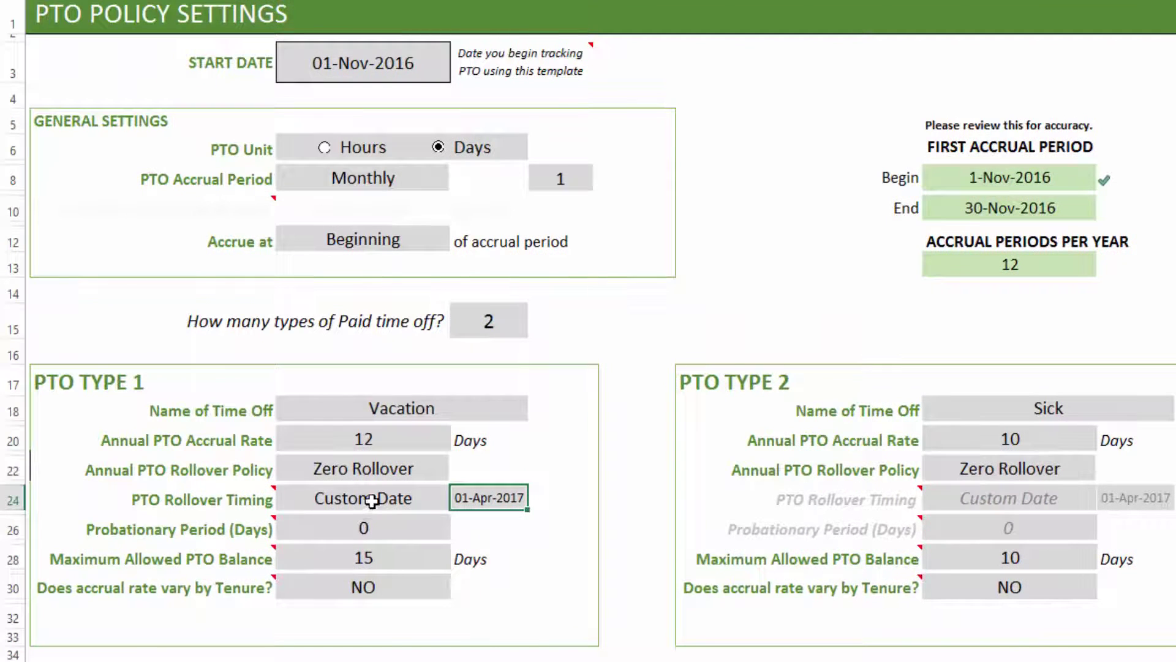
{"action": "left_click", "coordinate": [386, 498]}
{"action": "left_click", "coordinate": [458, 499]}
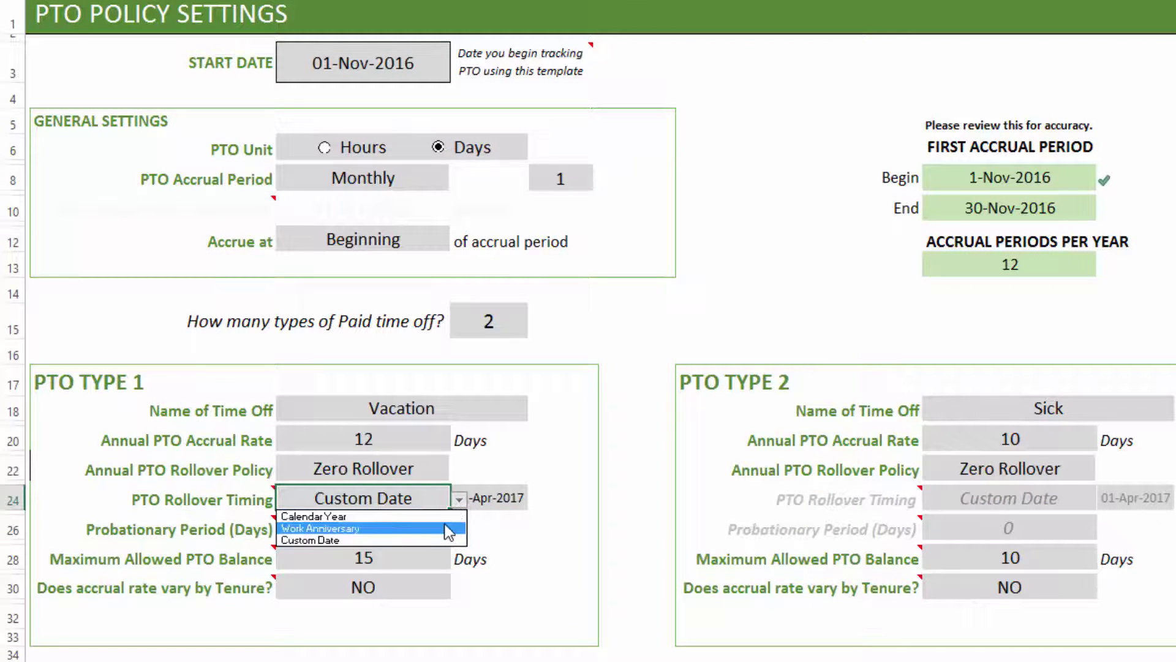
{"action": "left_click", "coordinate": [449, 532]}
Step: Set the Vacation probationary period to 30 days and inspect the accrual start in the employee report
{"action": "left_click", "coordinate": [386, 527]}
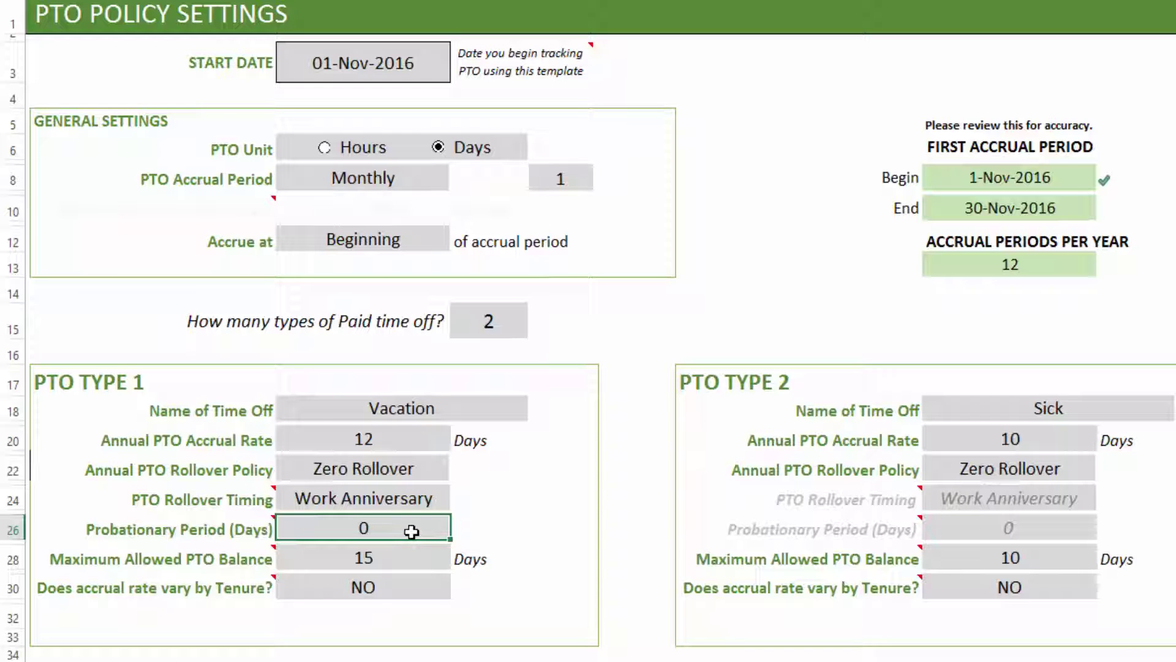
{"action": "type", "text": "30"}
{"action": "key", "text": "Return"}
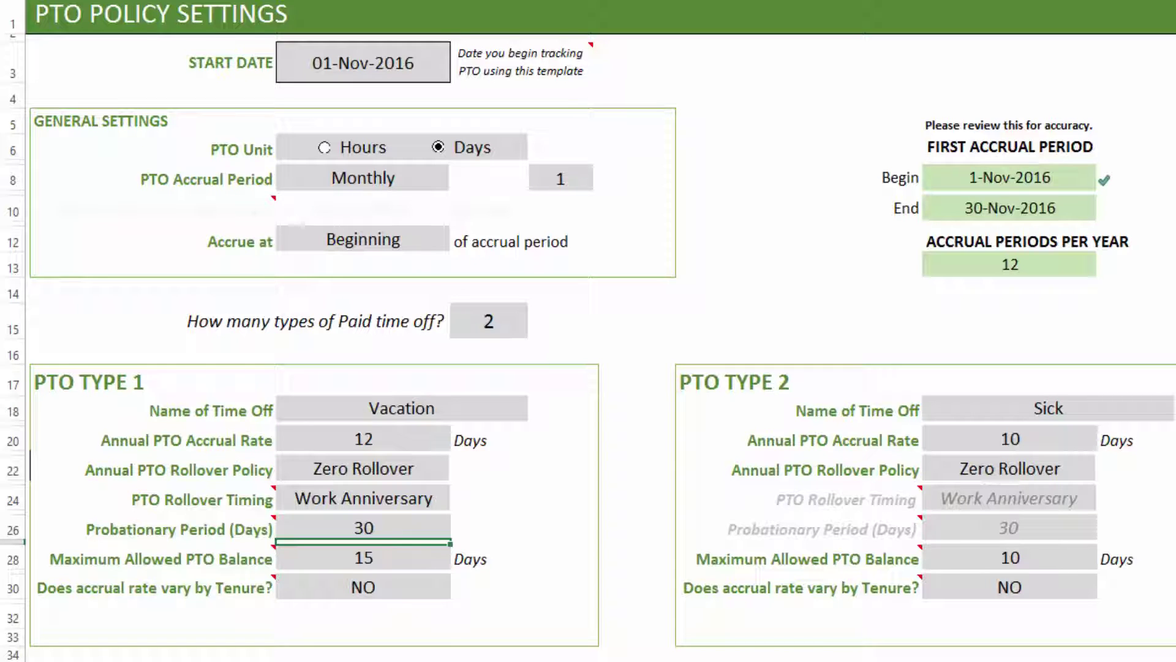
{"action": "left_click", "coordinate": [589, 657]}
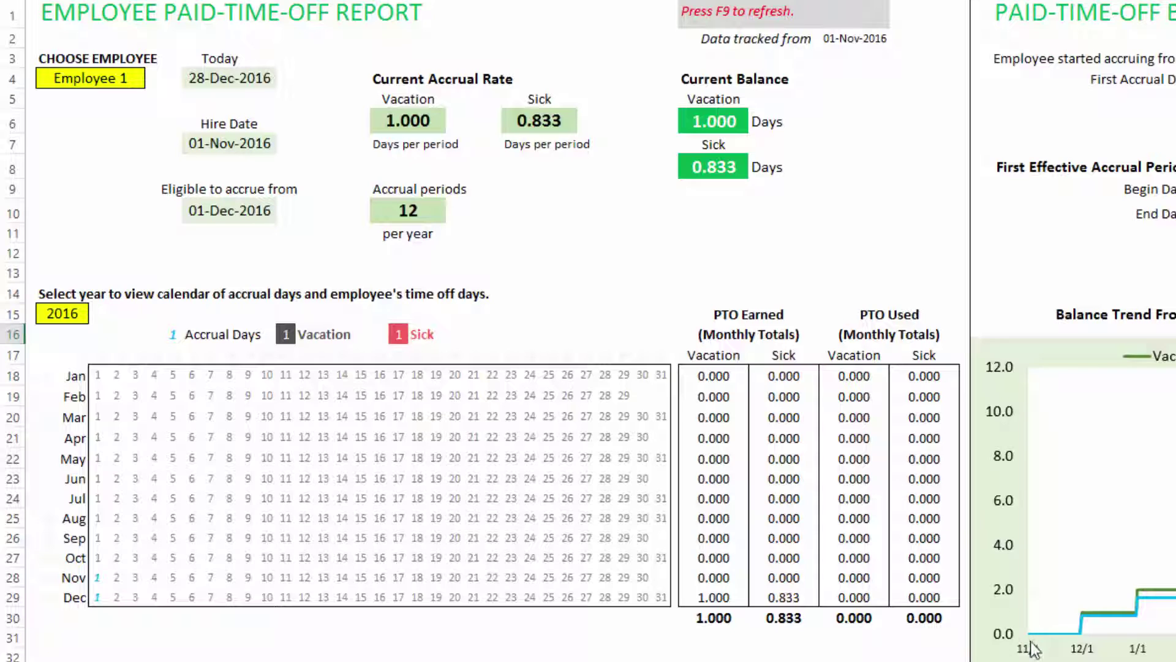
{"action": "mouse_move", "coordinate": [1075, 642]}
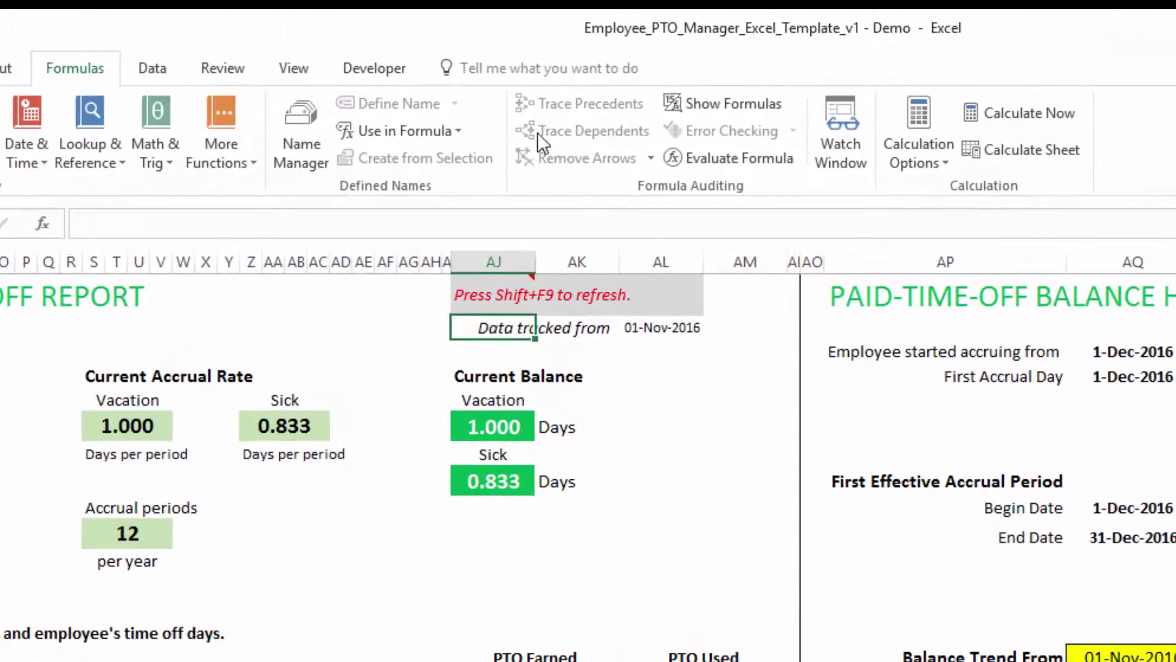
Step: Recalculate the employee PTO report sheet and return to the PTO policy settings
{"action": "left_click", "coordinate": [1016, 158]}
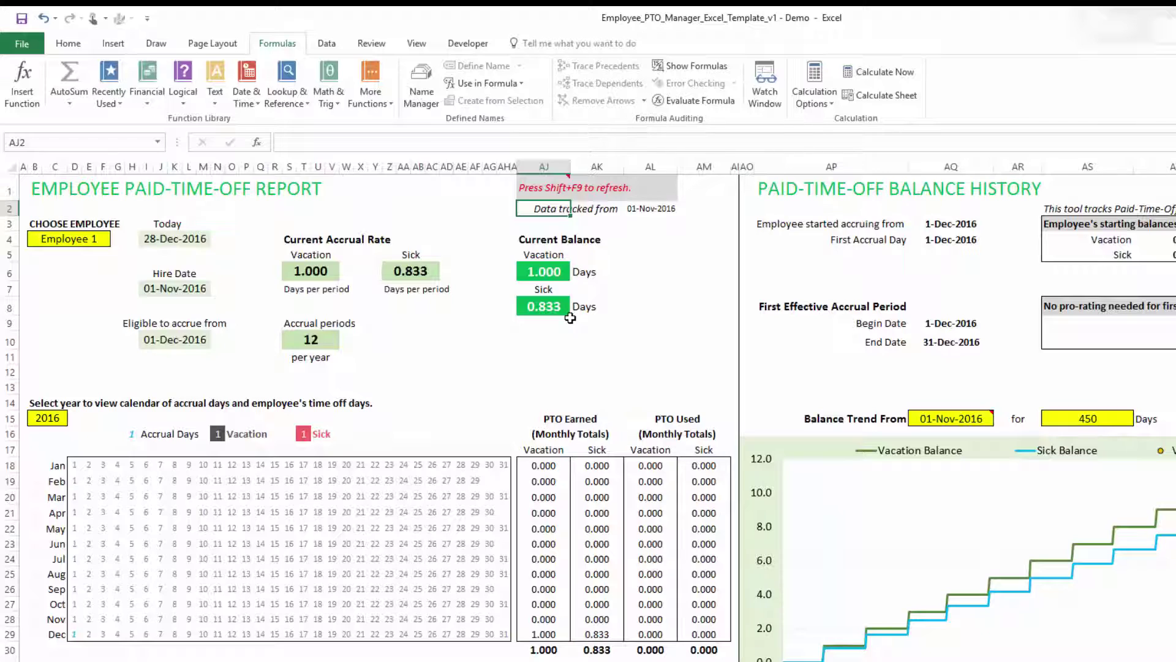
{"action": "mouse_move", "coordinate": [566, 195]}
{"action": "key", "text": "ctrl+Page_Up"}
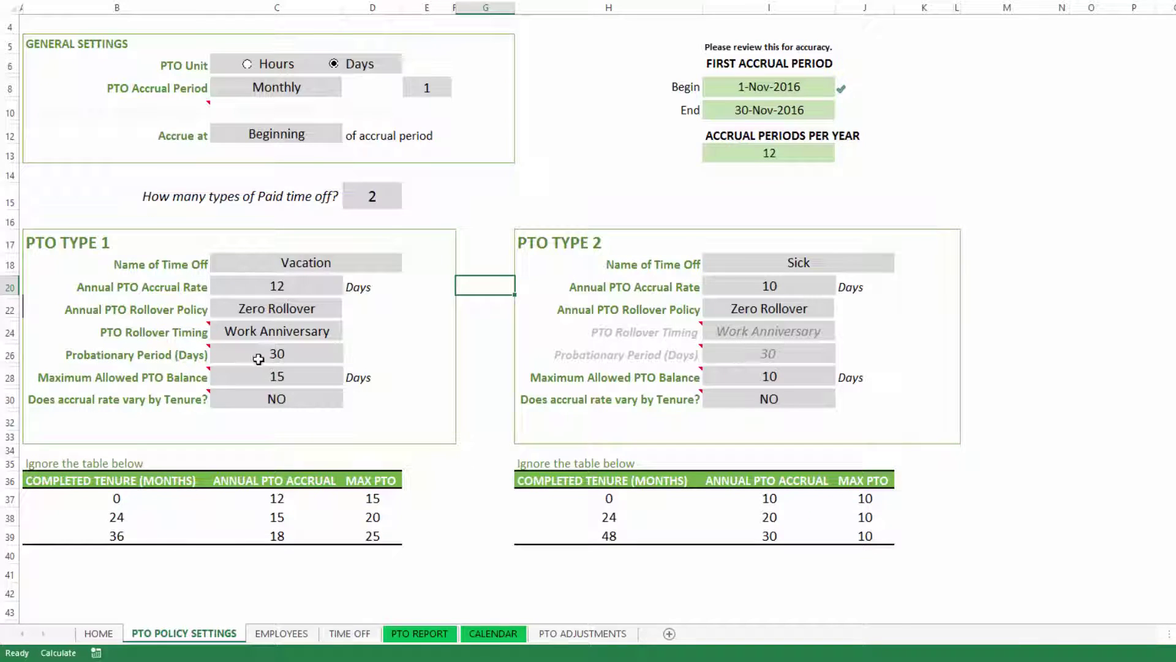
{"action": "scroll", "coordinate": [238, 376], "scroll_direction": "up", "scroll_amount": 1}
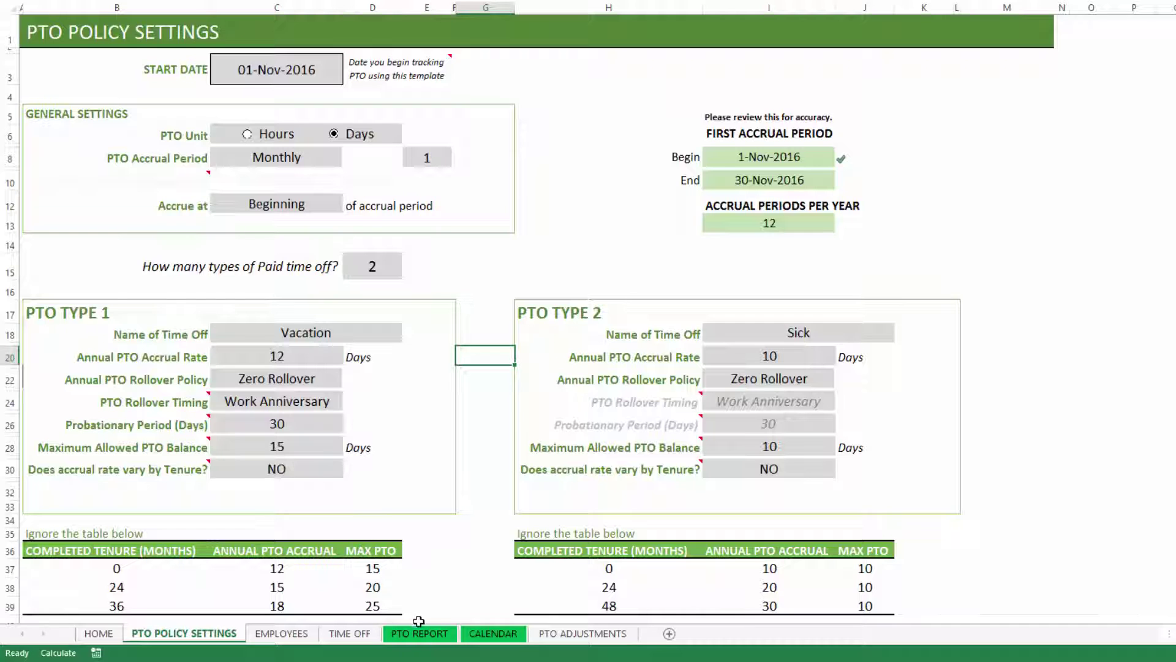
Step: Set the Vacation annual rollover policy to Unlimited Rollover and inspect the Vacation balance in the report's trend chart
{"action": "left_click", "coordinate": [419, 632]}
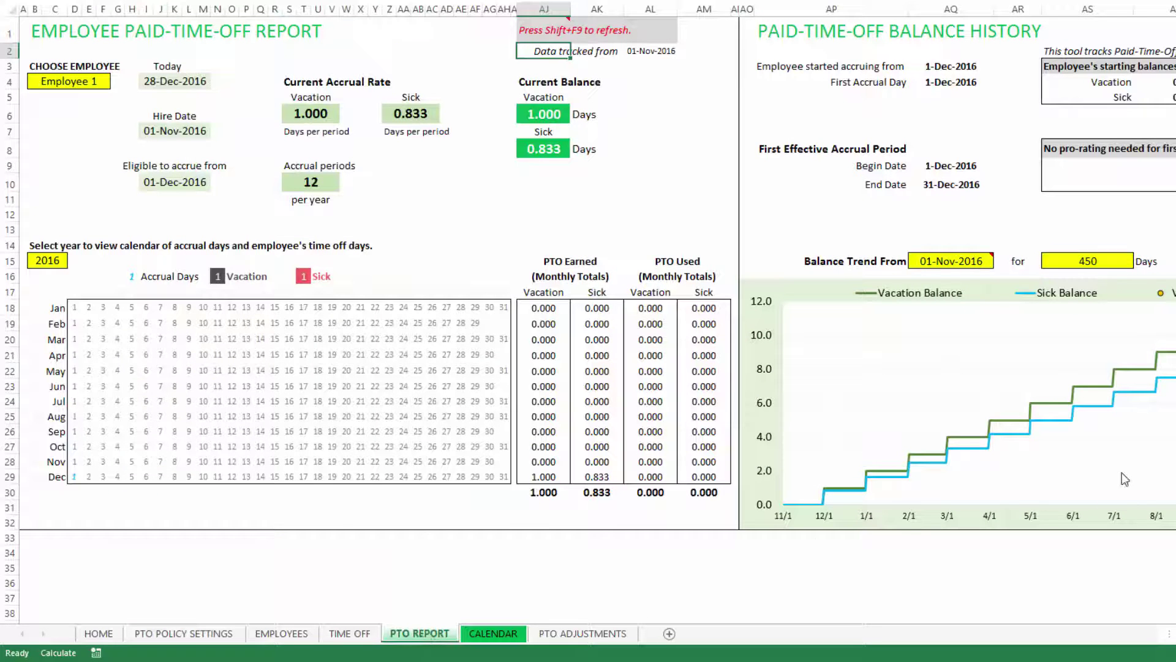
{"action": "left_click", "coordinate": [1113, 257]}
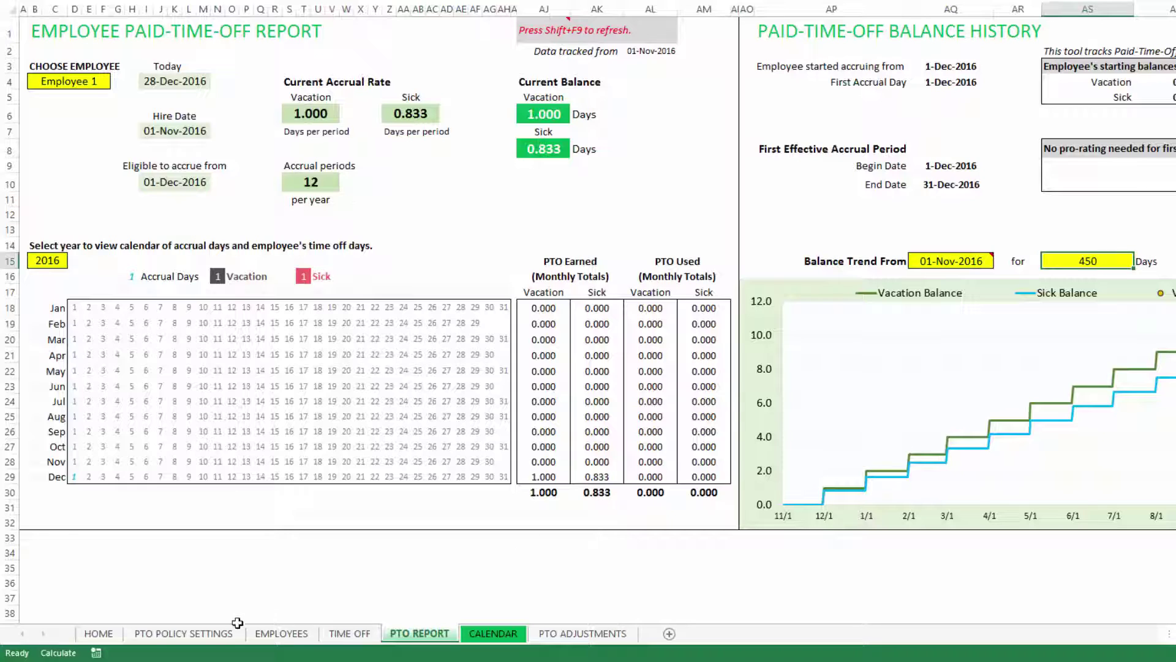
{"action": "left_click", "coordinate": [183, 633]}
{"action": "left_click", "coordinate": [293, 380]}
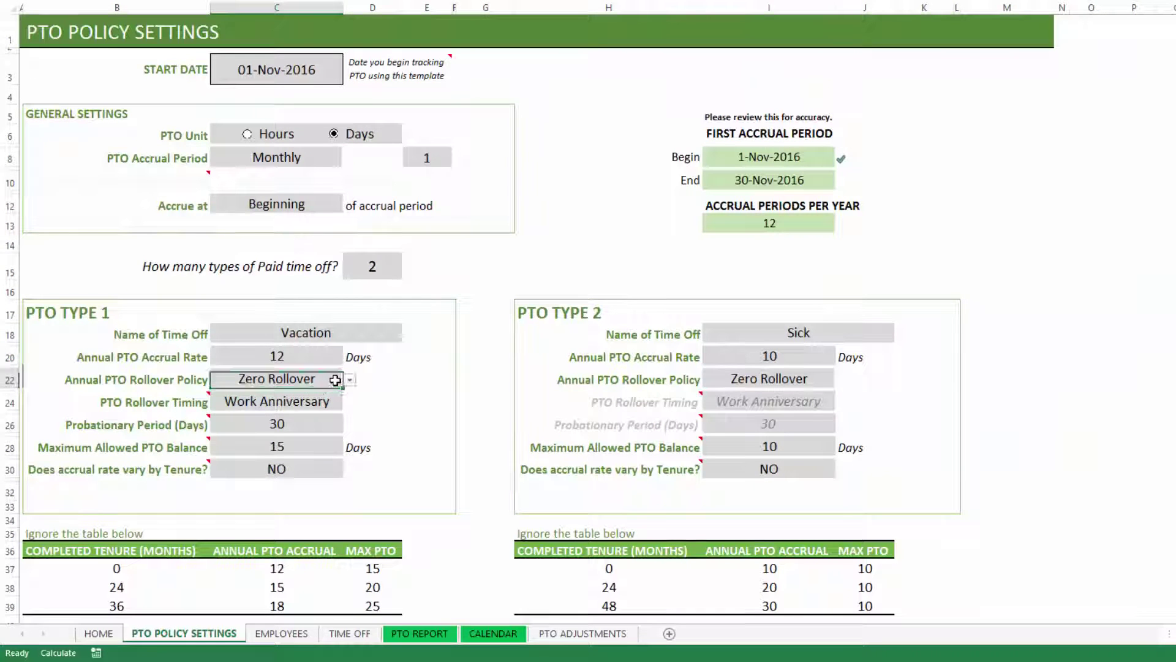
{"action": "left_click", "coordinate": [349, 379]}
{"action": "left_click", "coordinate": [329, 410]}
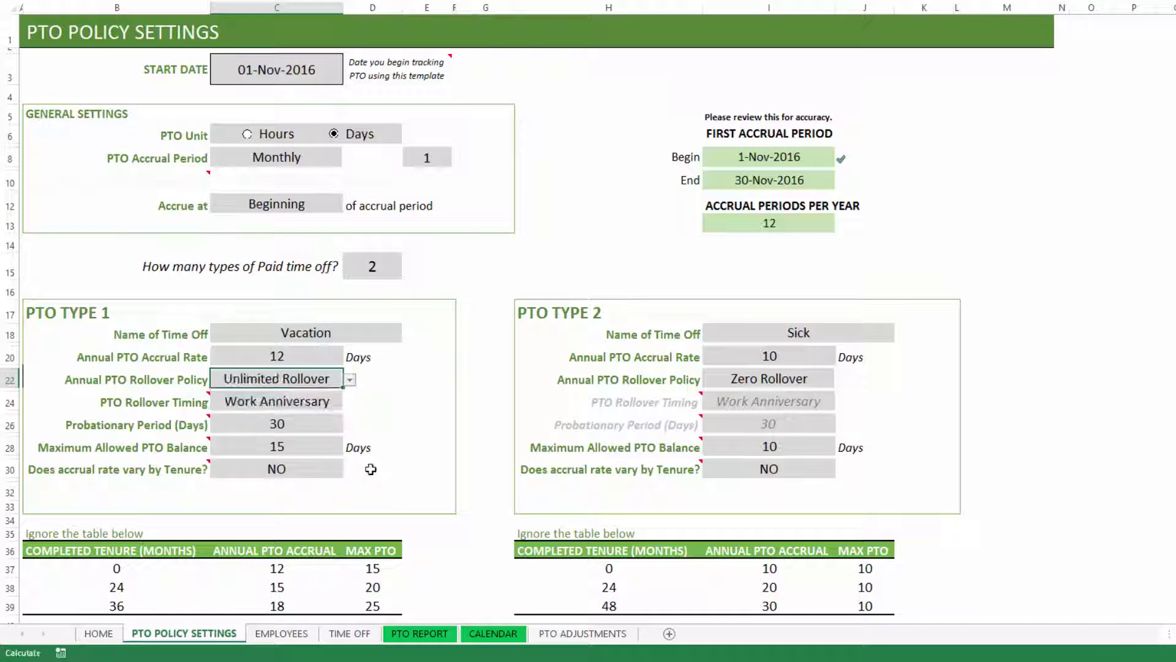
{"action": "left_click", "coordinate": [410, 635]}
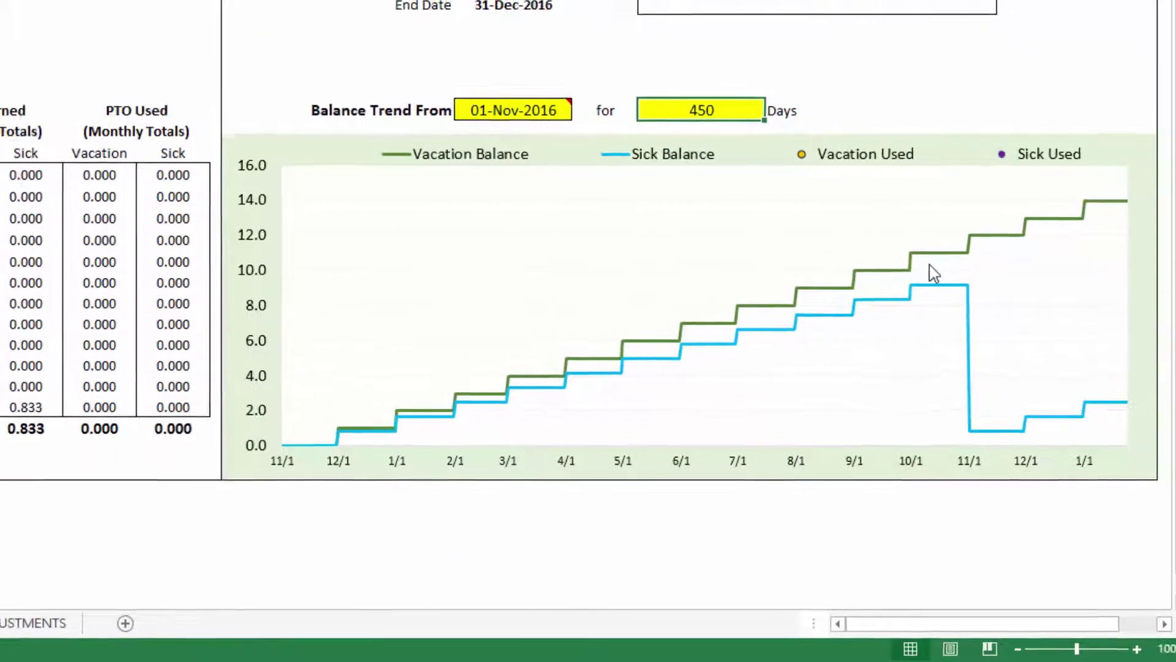
{"action": "mouse_move", "coordinate": [1093, 211]}
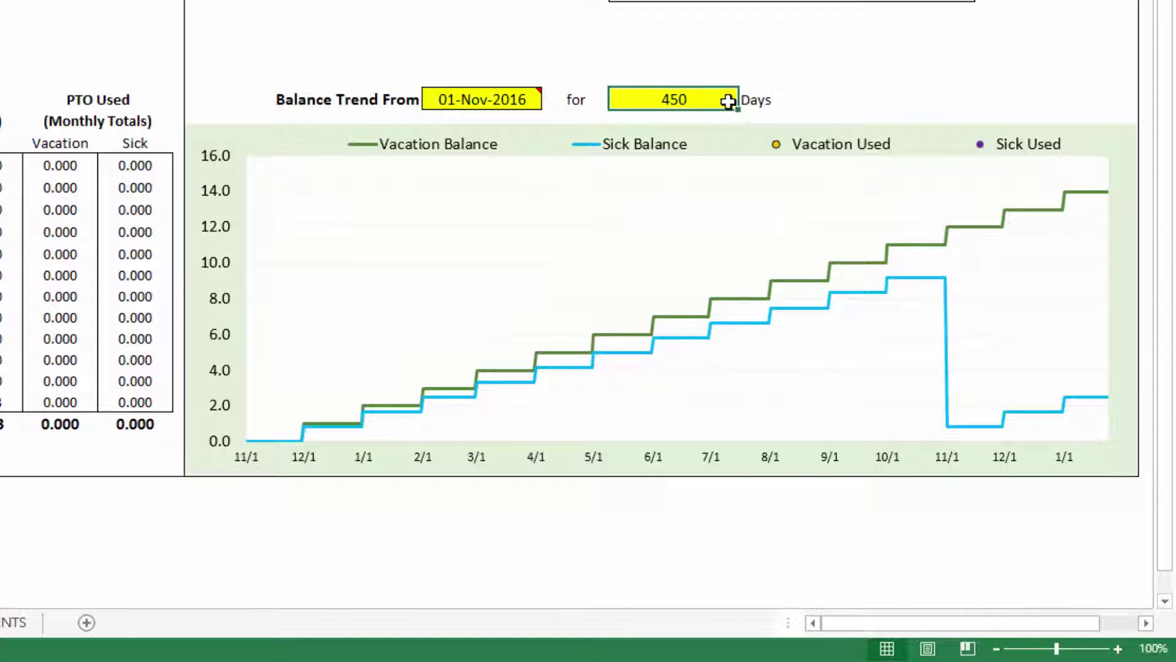
Step: Set the balance trend length to 600 days and compare the Vacation curve with the maximum allowed PTO balance in the policy settings
{"action": "type", "text": "600"}
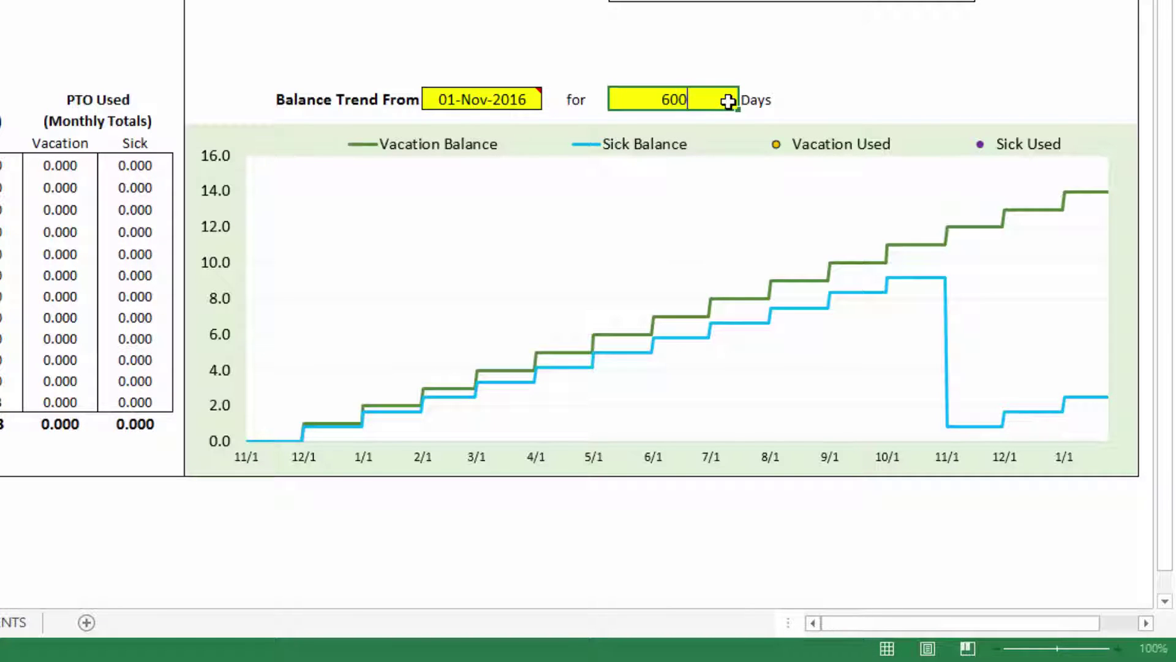
{"action": "key", "text": "Return"}
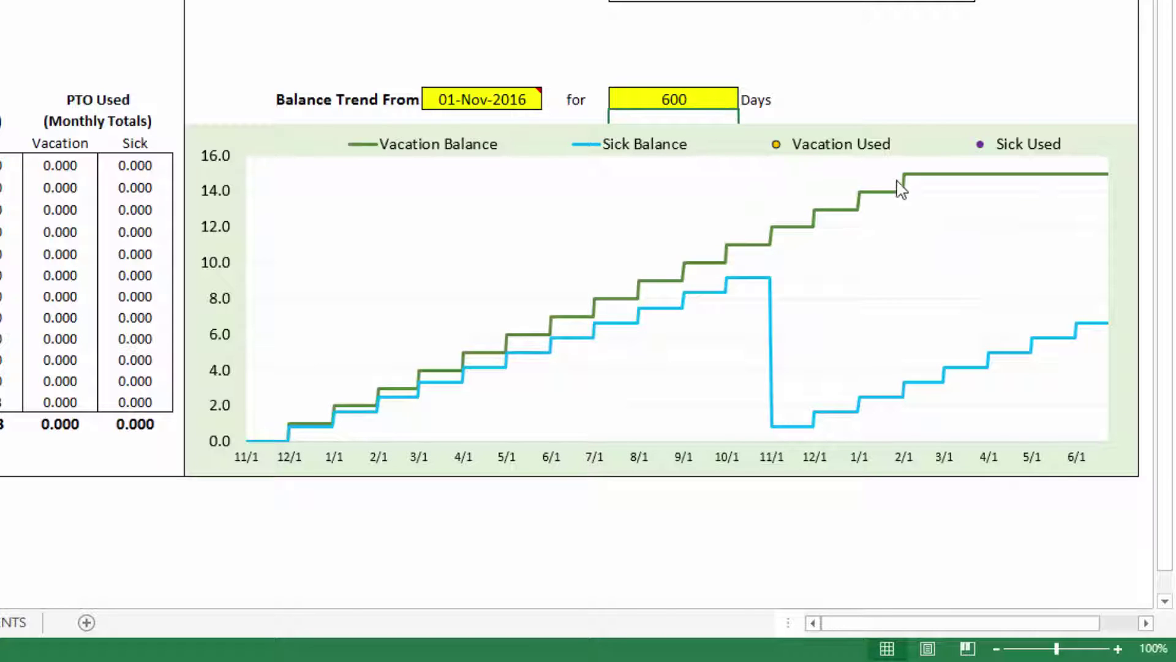
{"action": "mouse_move", "coordinate": [909, 183]}
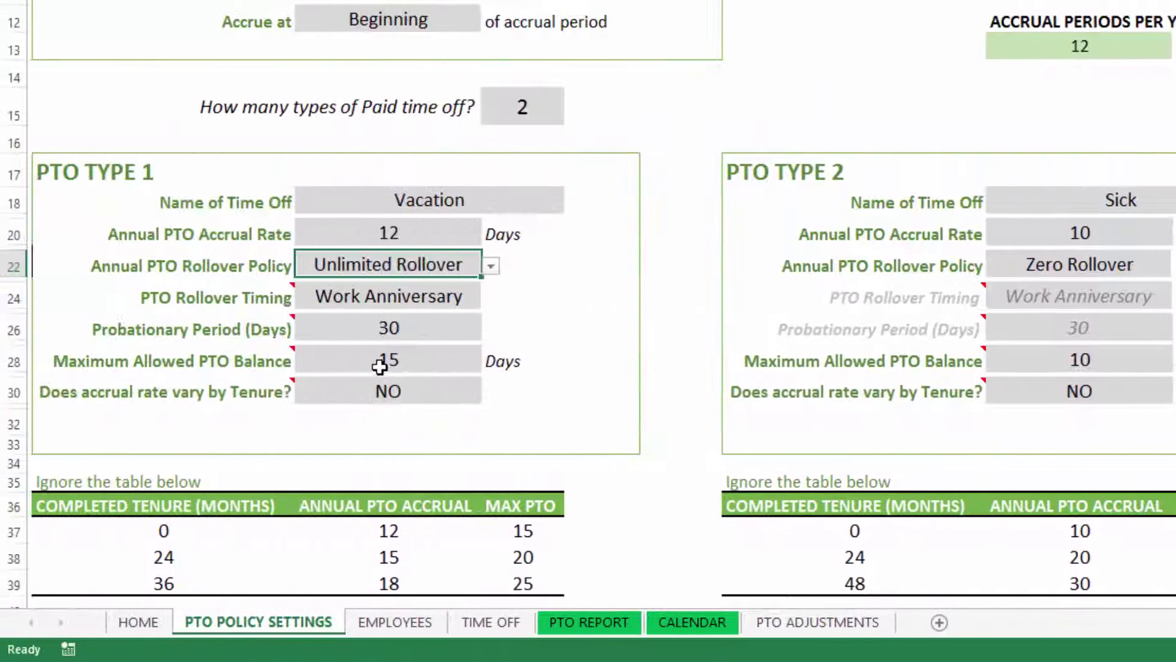
{"action": "left_click", "coordinate": [384, 362]}
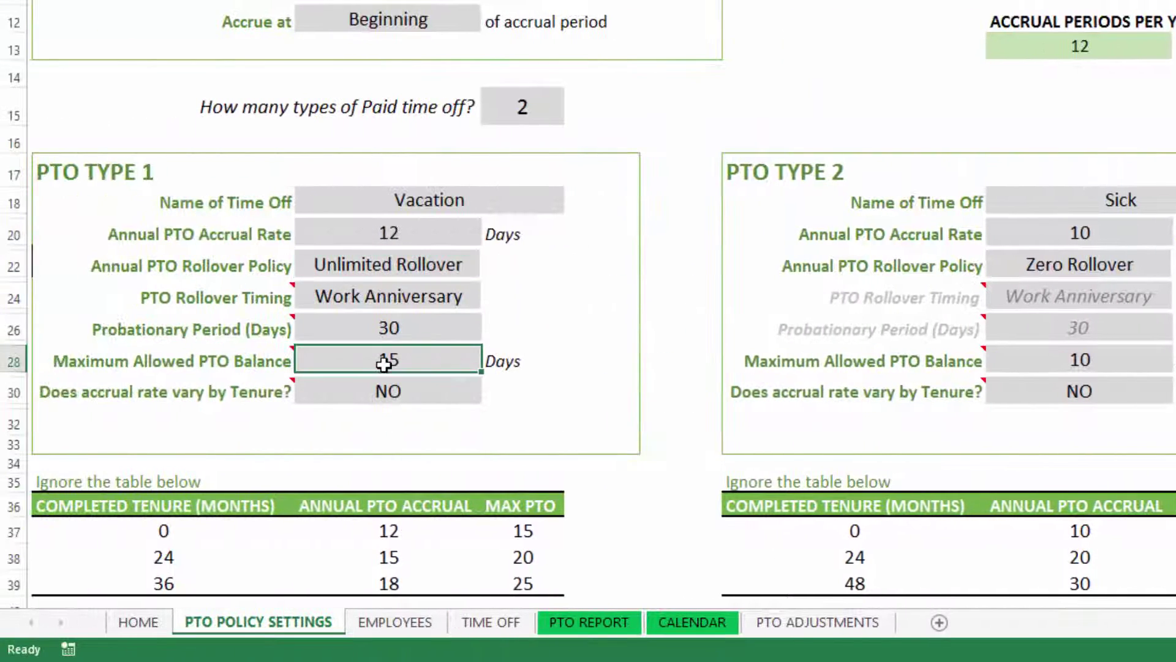
Step: Set the Vacation policy's accrual rate to vary by tenure (YES)
{"action": "left_click", "coordinate": [436, 386]}
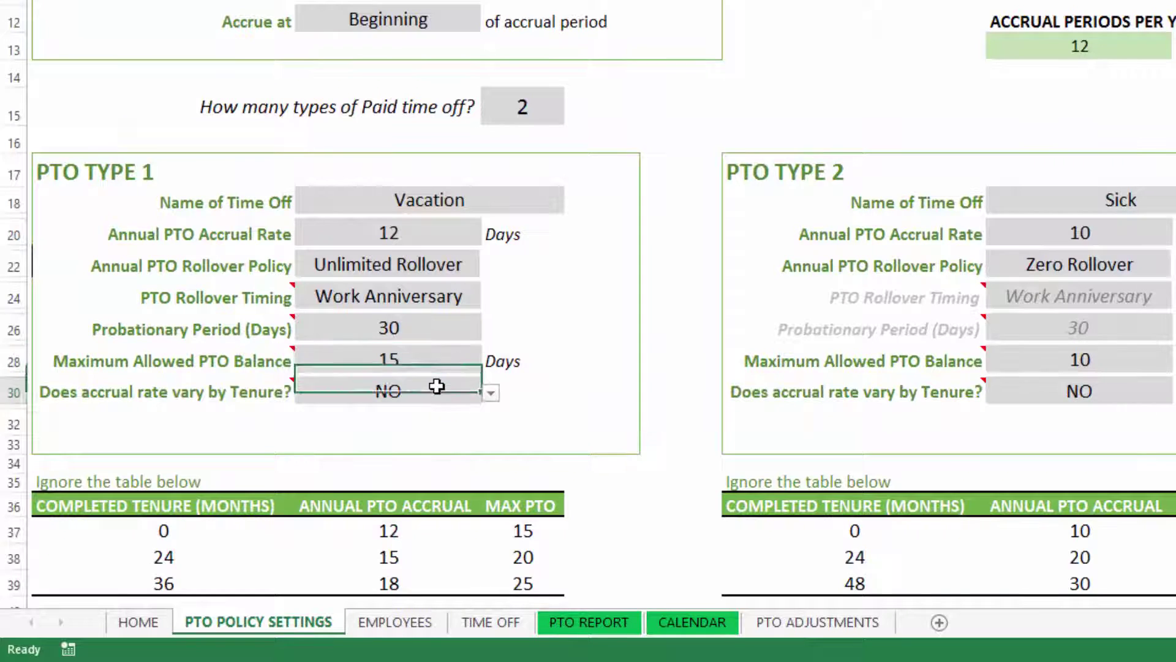
{"action": "scroll", "coordinate": [436, 386], "scroll_direction": "down", "scroll_amount": 1}
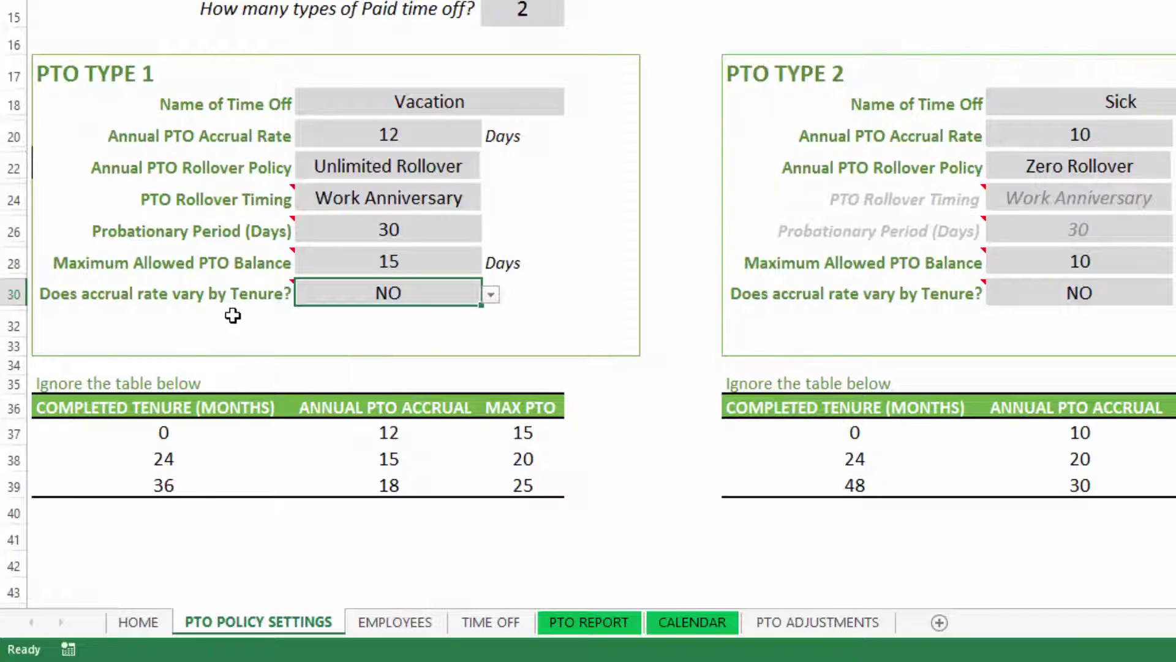
{"action": "left_click", "coordinate": [490, 295]}
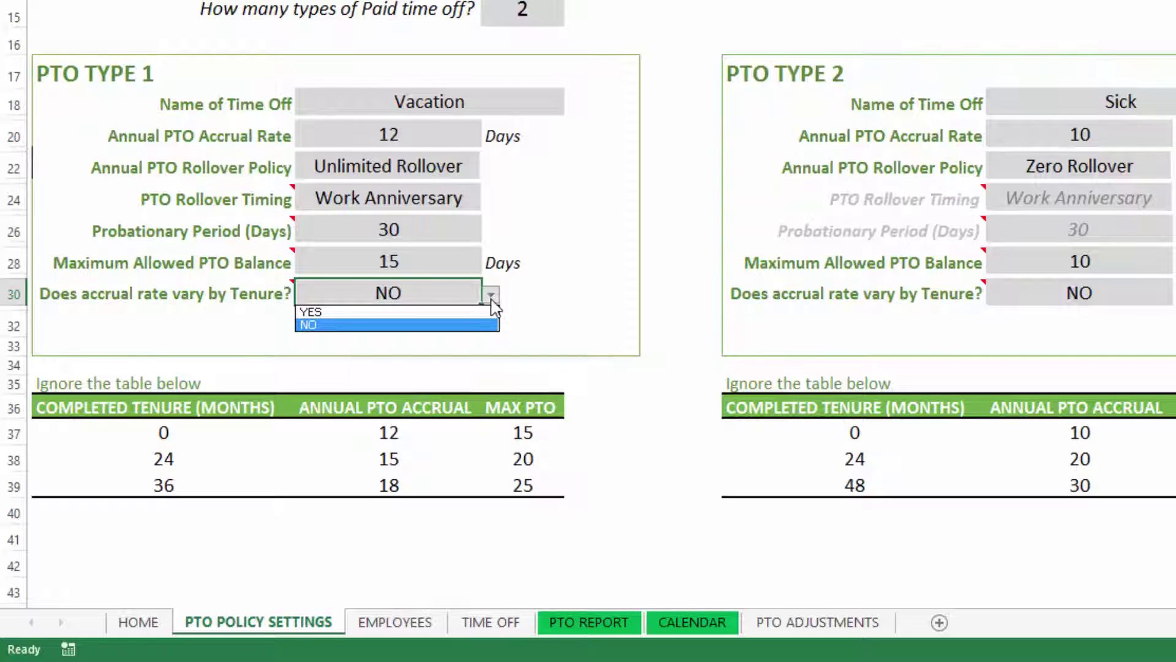
{"action": "left_click", "coordinate": [652, 308]}
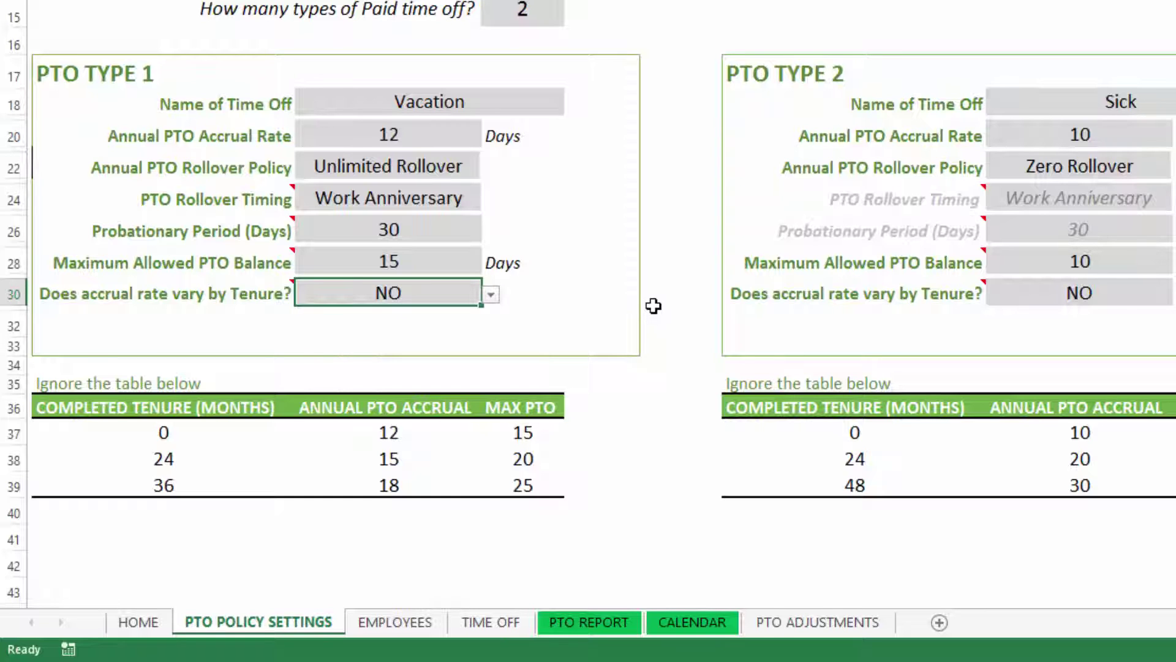
{"action": "scroll", "coordinate": [653, 306], "scroll_direction": "up", "scroll_amount": 1}
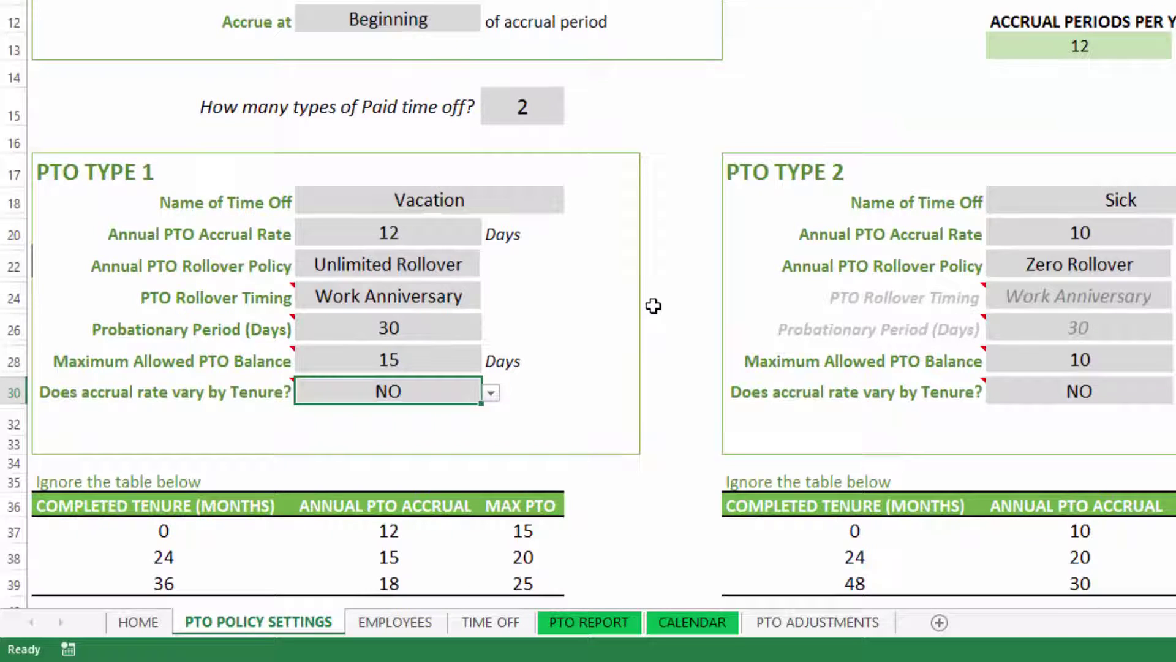
{"action": "scroll", "coordinate": [653, 306], "scroll_direction": "down", "scroll_amount": 1}
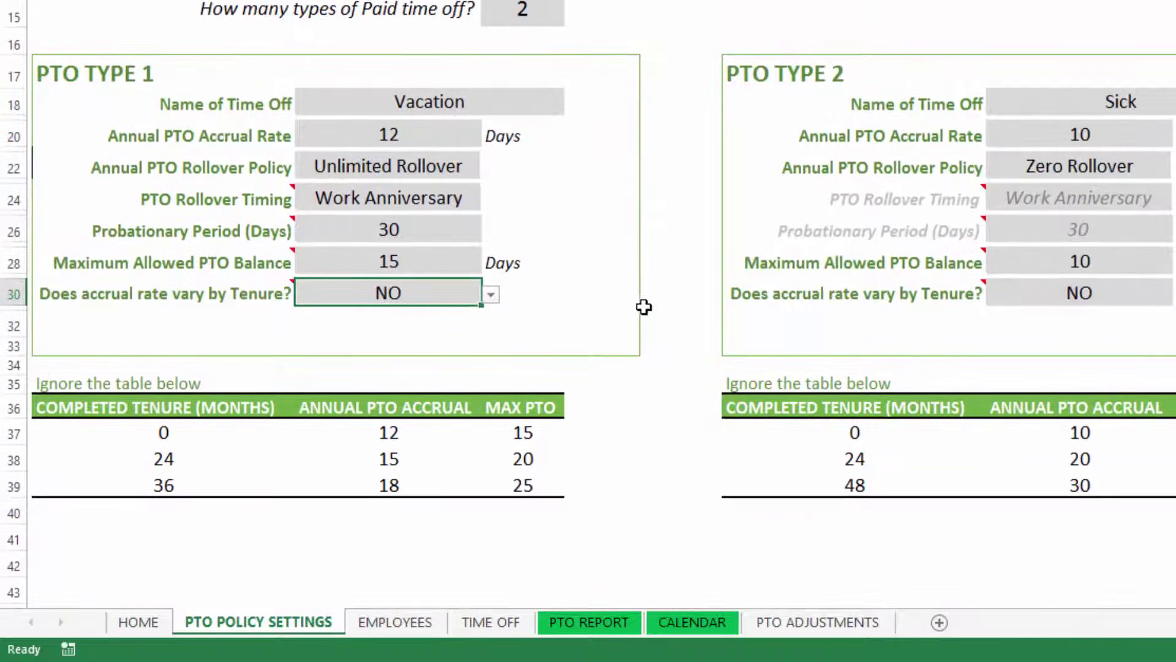
{"action": "left_click", "coordinate": [491, 299]}
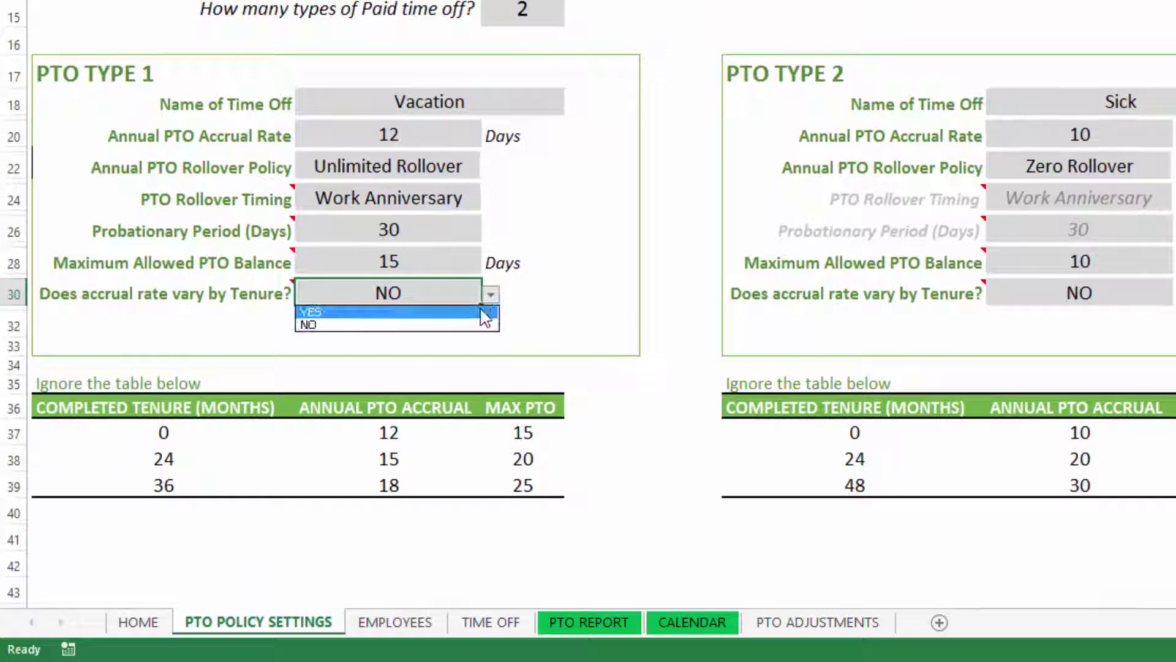
{"action": "left_click", "coordinate": [482, 310]}
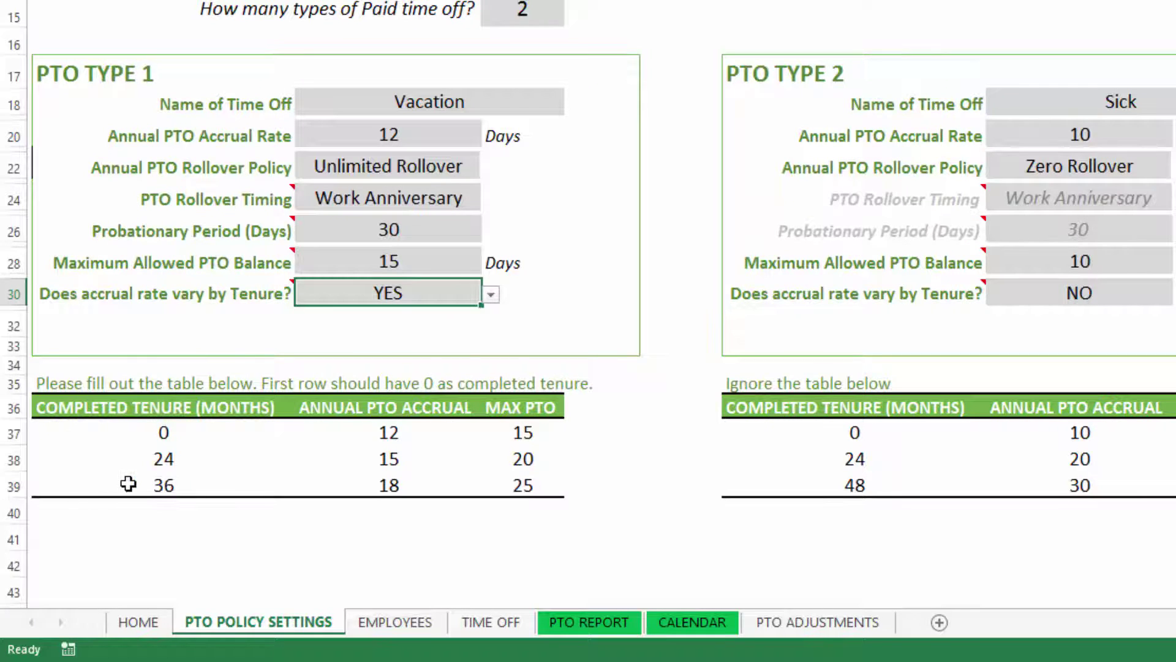
Step: Examine the completed tenure, annual PTO accrual and maximum PTO values of each tier in the Vacation tenure table
{"action": "scroll", "coordinate": [128, 484], "scroll_direction": "down", "scroll_amount": 1}
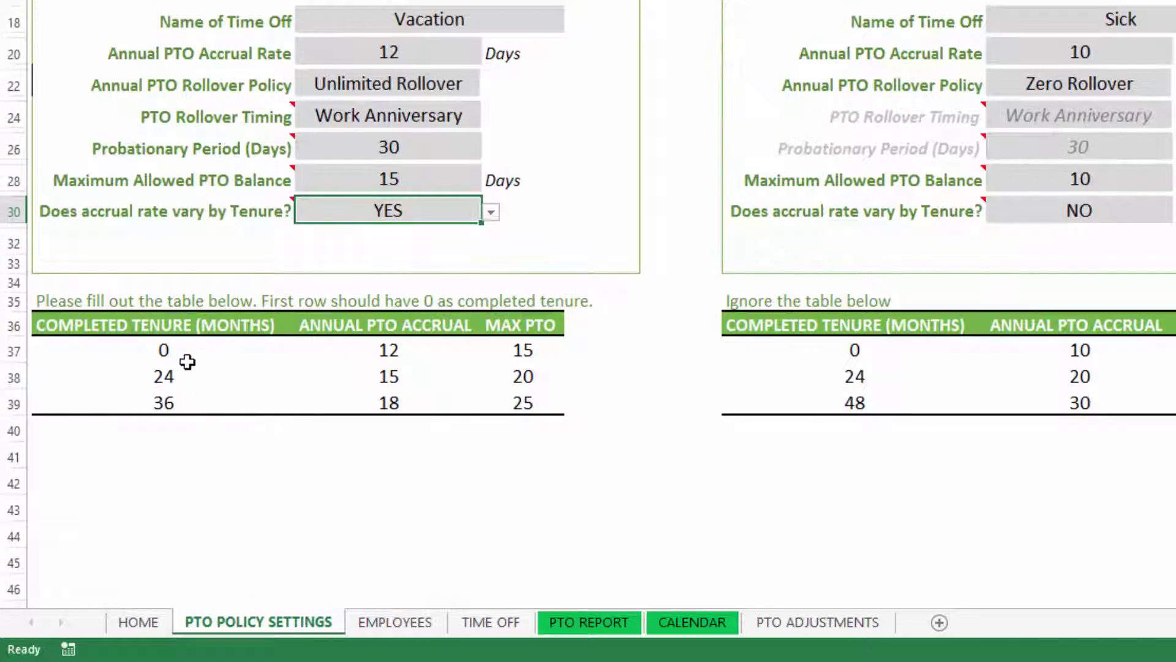
{"action": "left_click", "coordinate": [125, 359]}
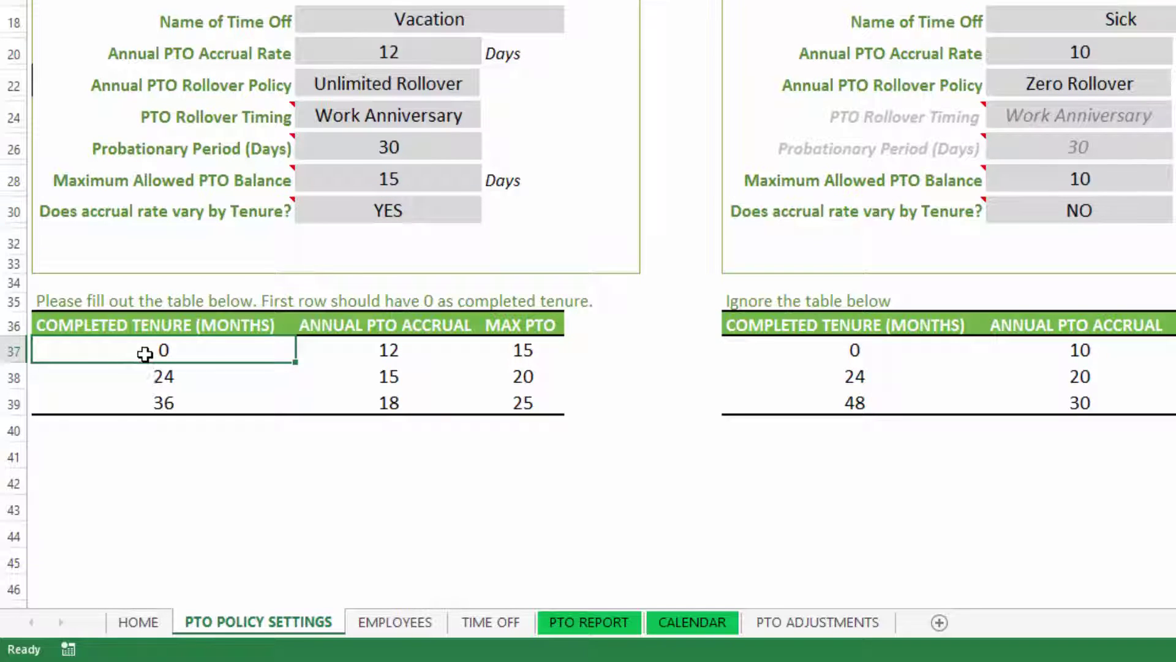
{"action": "left_click", "coordinate": [359, 351]}
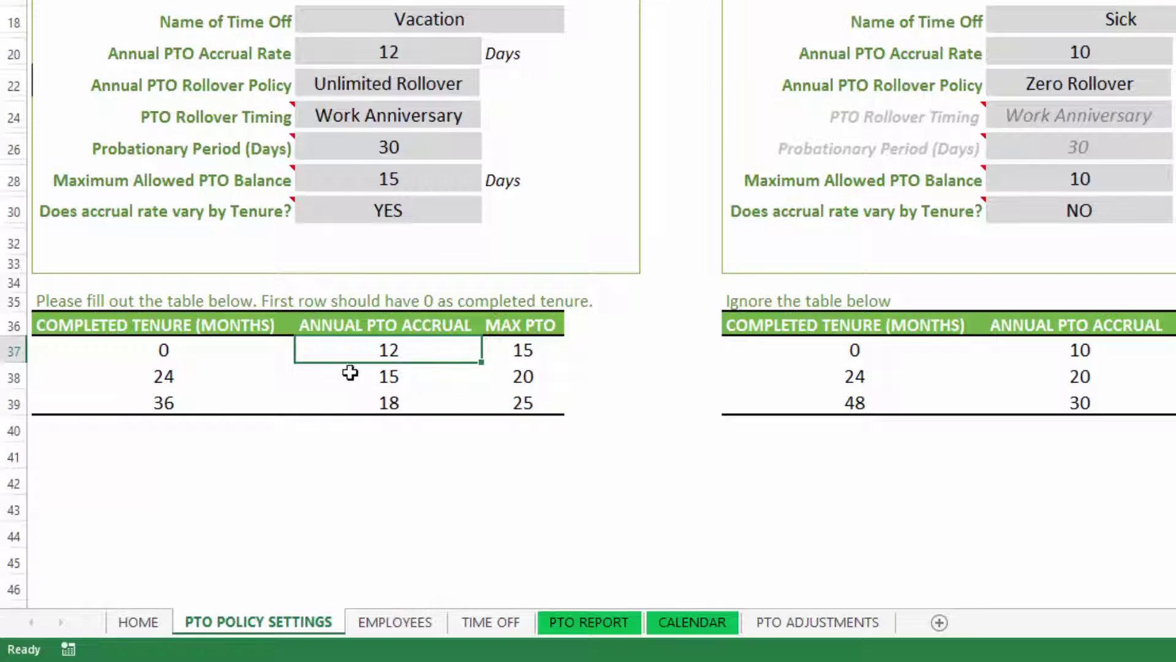
{"action": "left_click", "coordinate": [550, 356]}
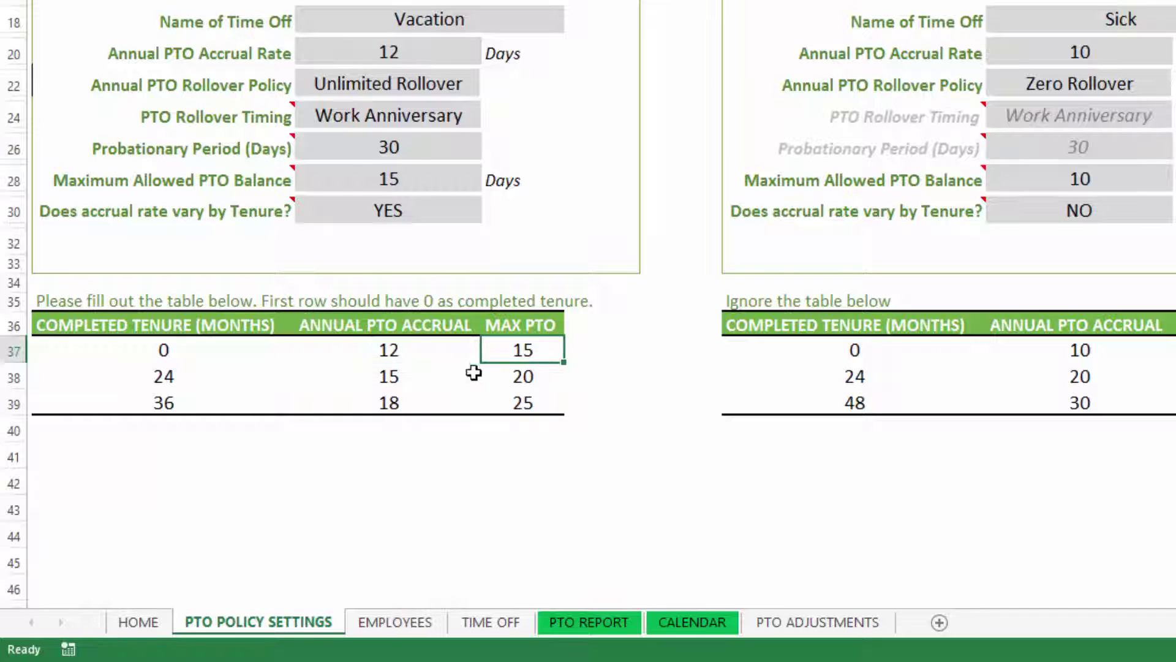
{"action": "left_click", "coordinate": [155, 382]}
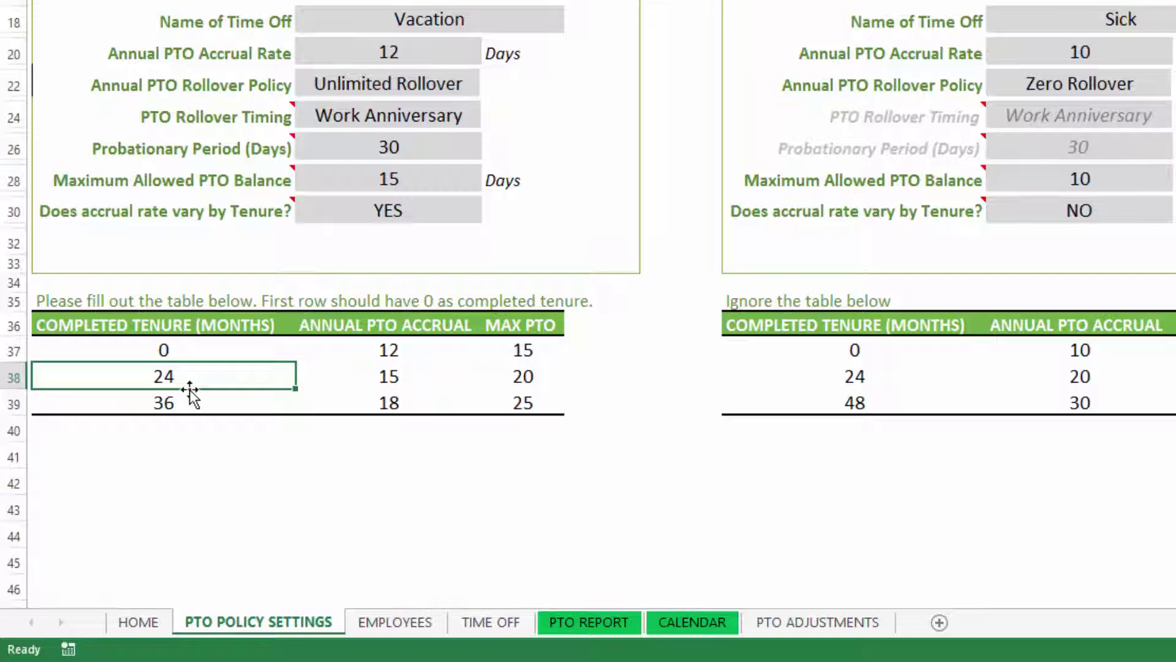
{"action": "left_click", "coordinate": [381, 371]}
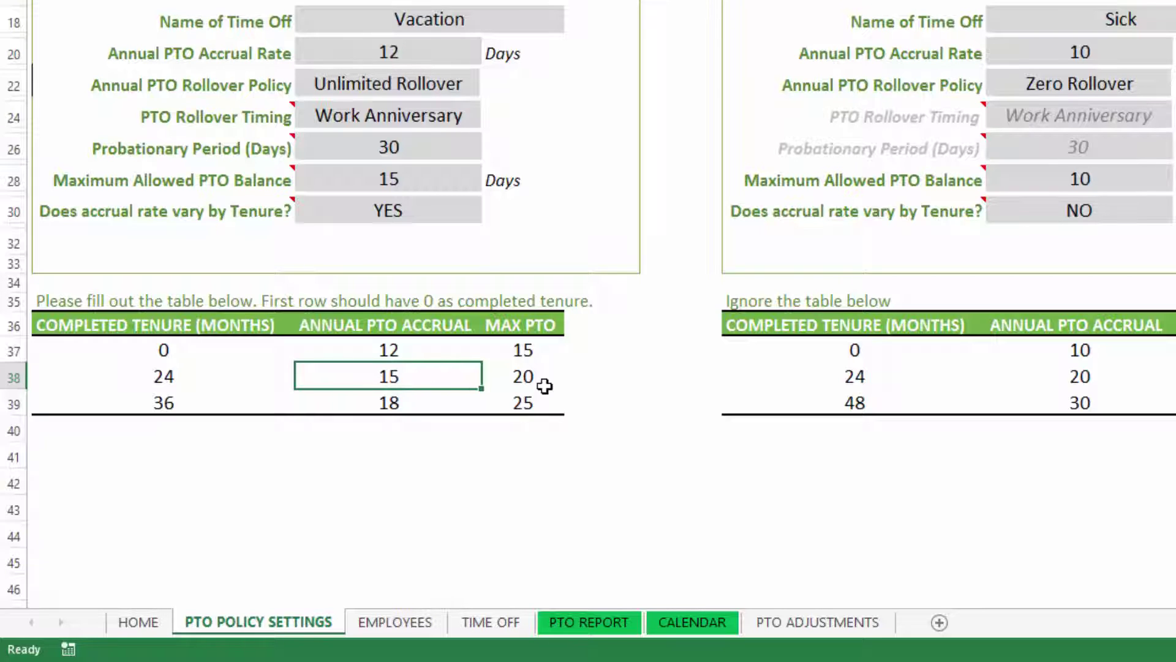
{"action": "left_click", "coordinate": [166, 403]}
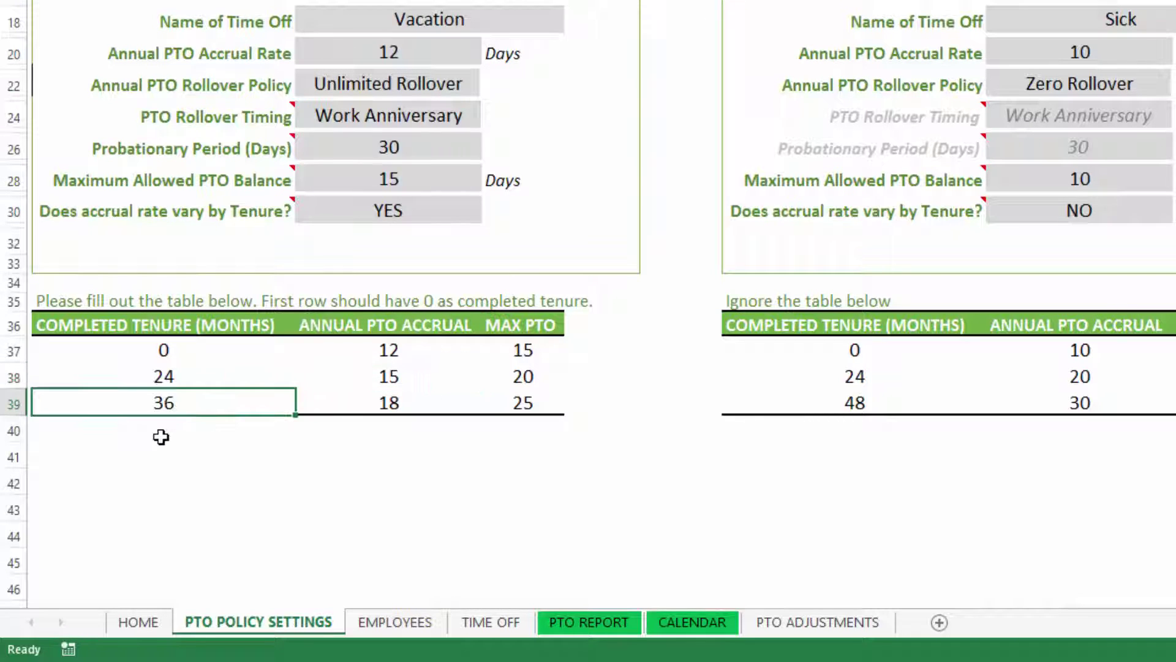
{"action": "left_click", "coordinate": [397, 403]}
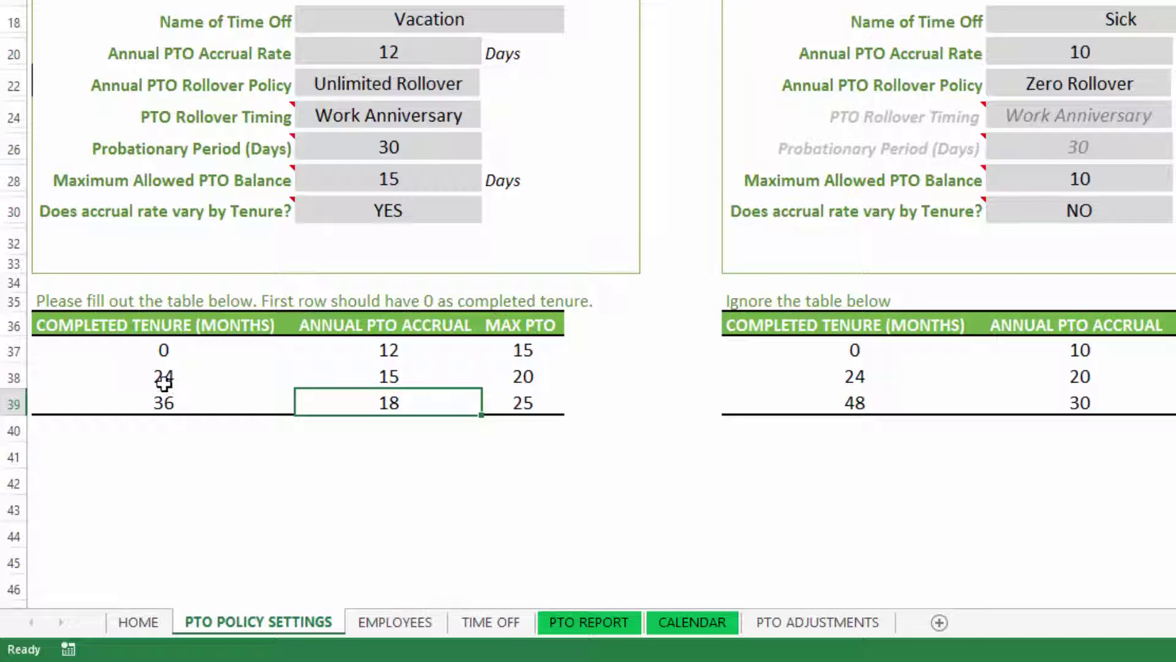
Step: Check the row deletion options for the last Vacation tenure tier and the command for unprotecting the sheet
{"action": "left_click", "coordinate": [155, 402]}
{"action": "right_click", "coordinate": [155, 402]}
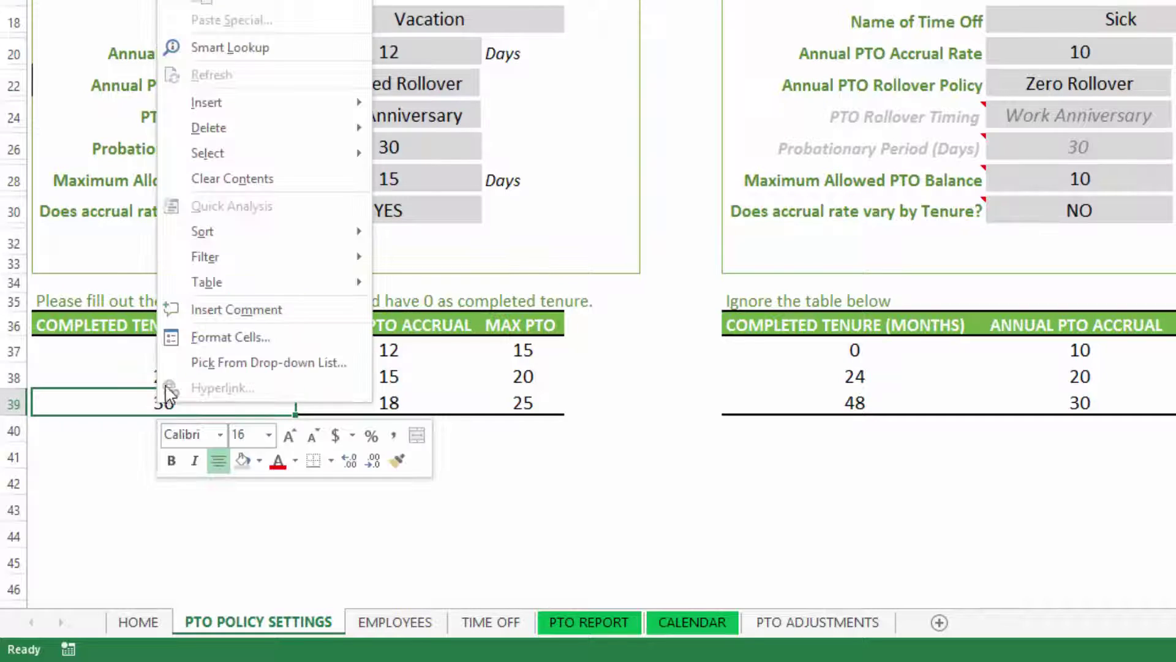
{"action": "mouse_move", "coordinate": [358, 131]}
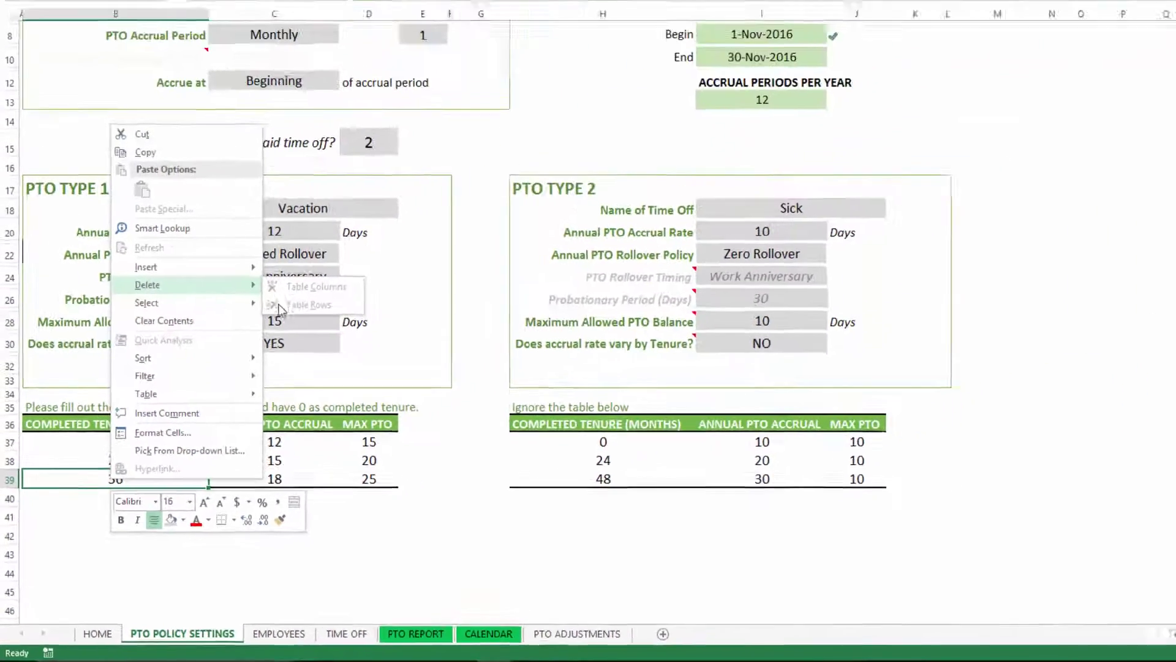
{"action": "left_click", "coordinate": [118, 430]}
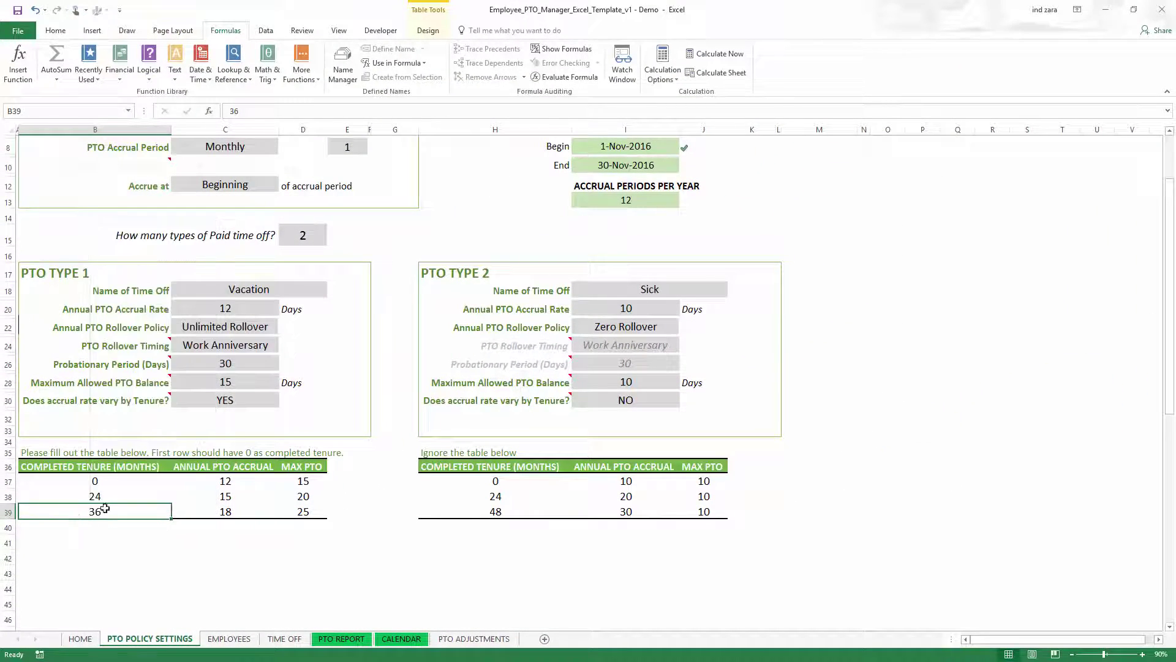
{"action": "left_click", "coordinate": [302, 32]}
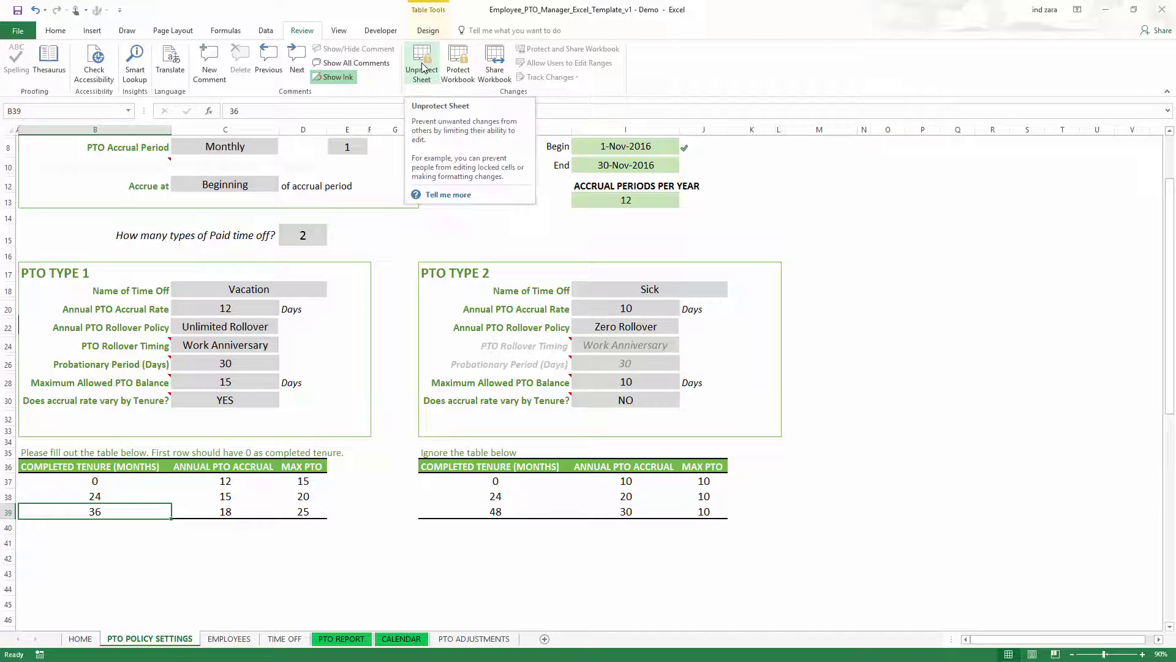
{"action": "right_click", "coordinate": [112, 513]}
{"action": "mouse_move", "coordinate": [162, 355]}
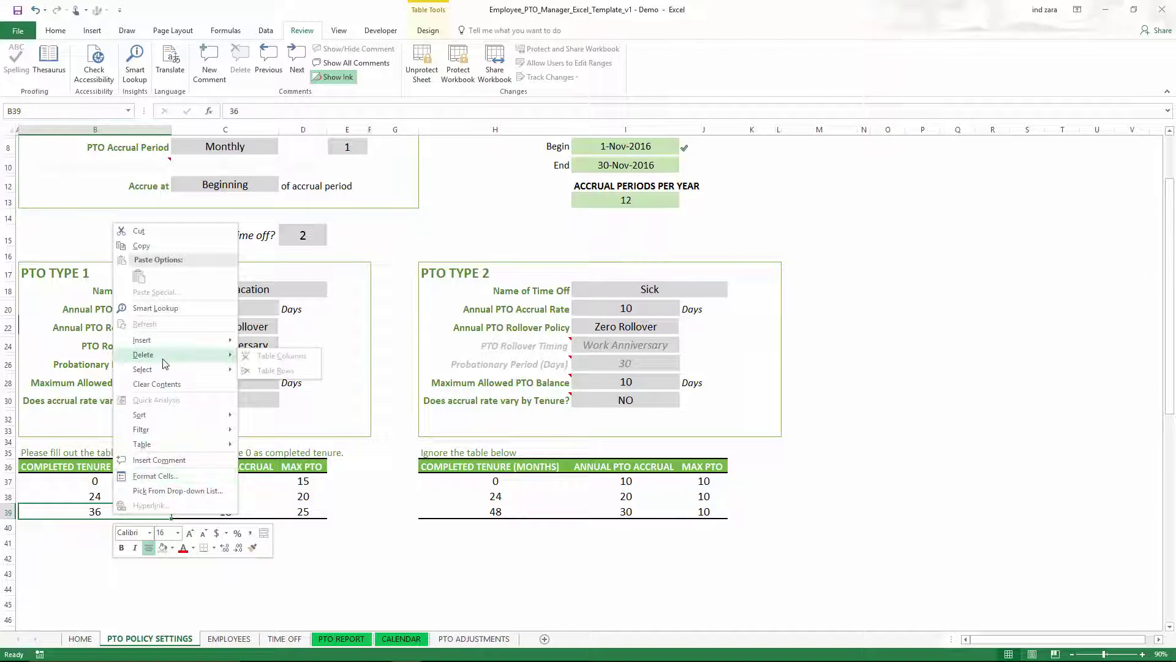
{"action": "left_click", "coordinate": [76, 555]}
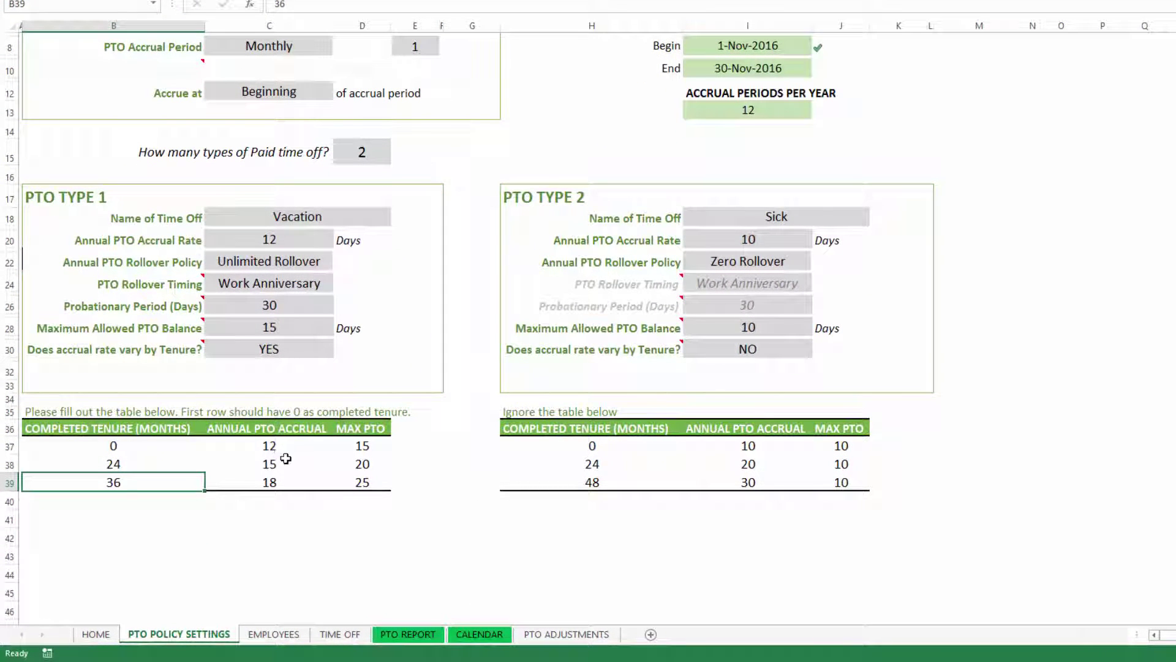
Step: Inspect the Vacation balance curve in the employee PTO report with tenure-based accrual enabled
{"action": "left_click", "coordinate": [310, 328]}
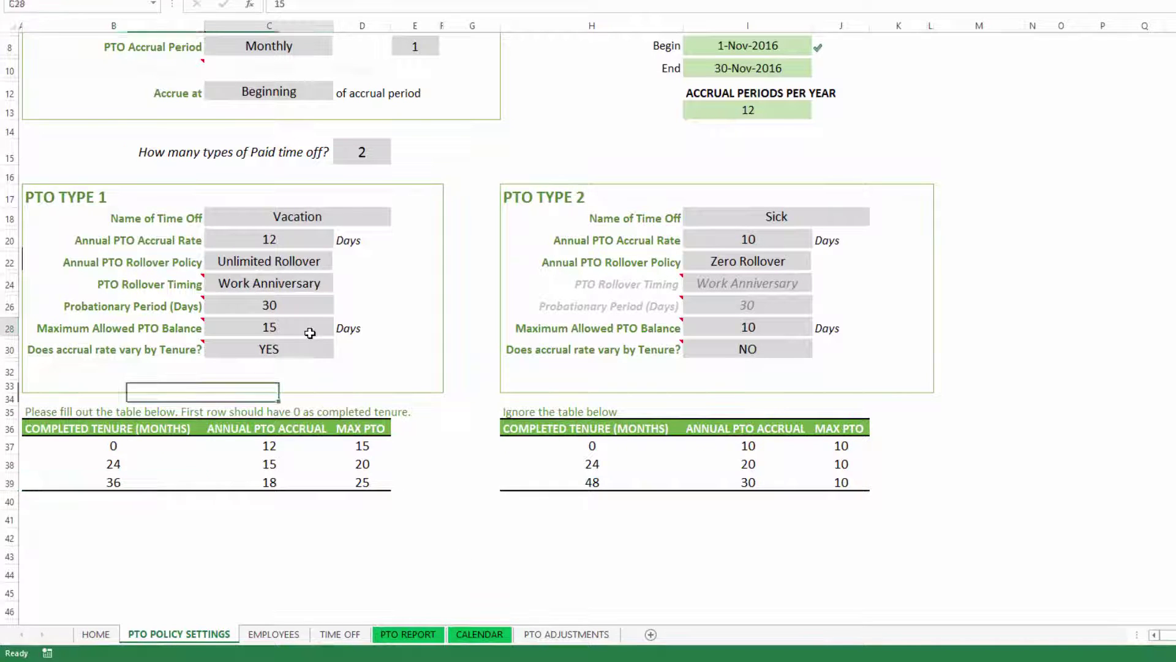
{"action": "left_click", "coordinate": [407, 634]}
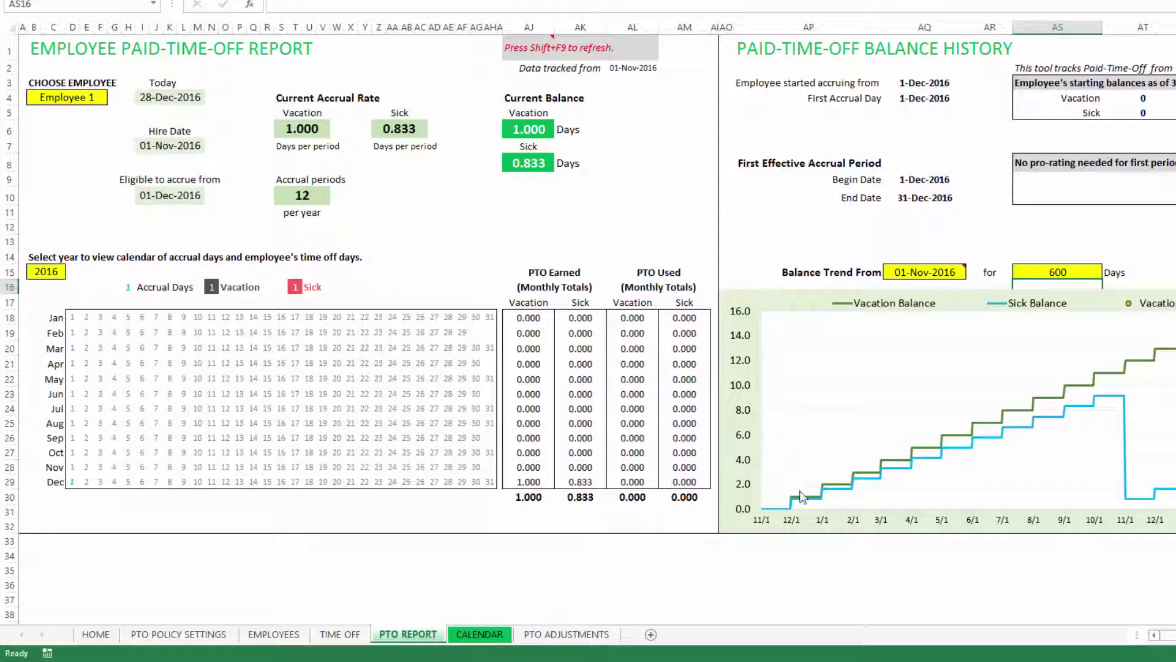
{"action": "mouse_move", "coordinate": [945, 440]}
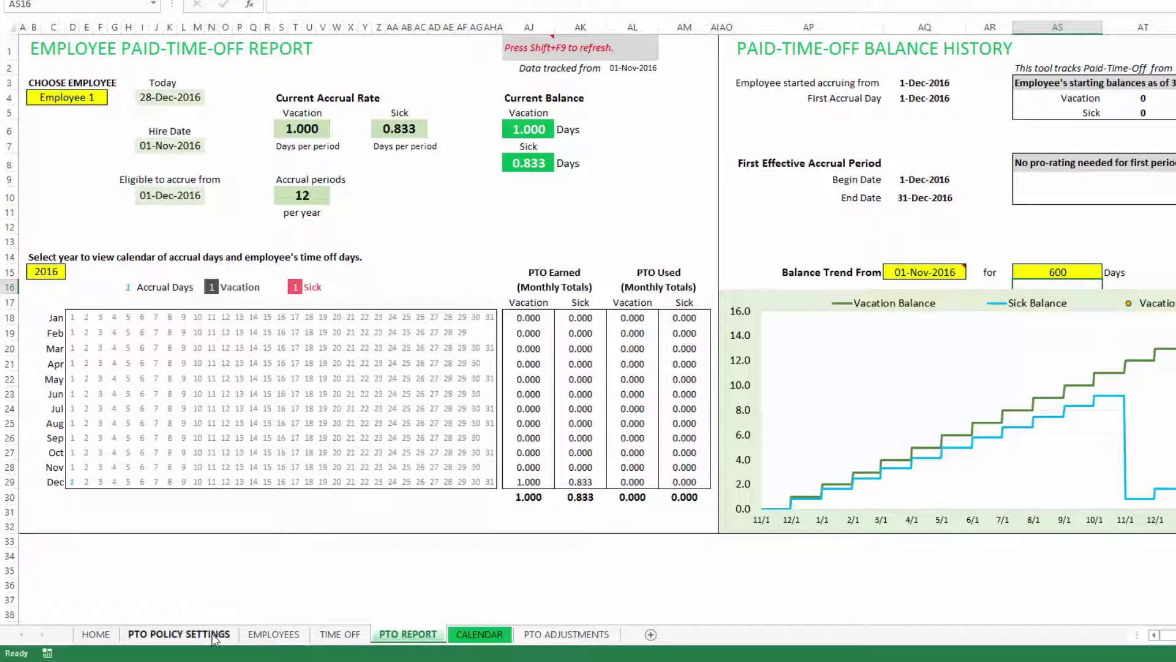
Step: Set the second Vacation tenure tier to 6 months and inspect the accrual change in the report's trend chart
{"action": "left_click", "coordinate": [178, 633]}
{"action": "left_click", "coordinate": [124, 468]}
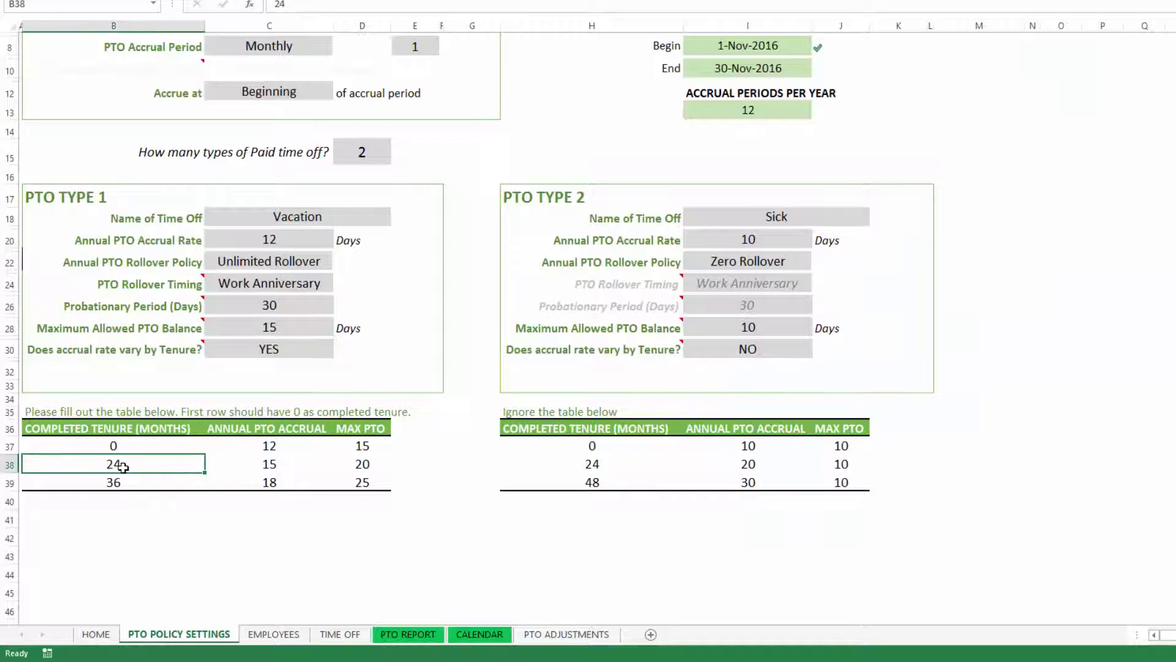
{"action": "type", "text": "6"}
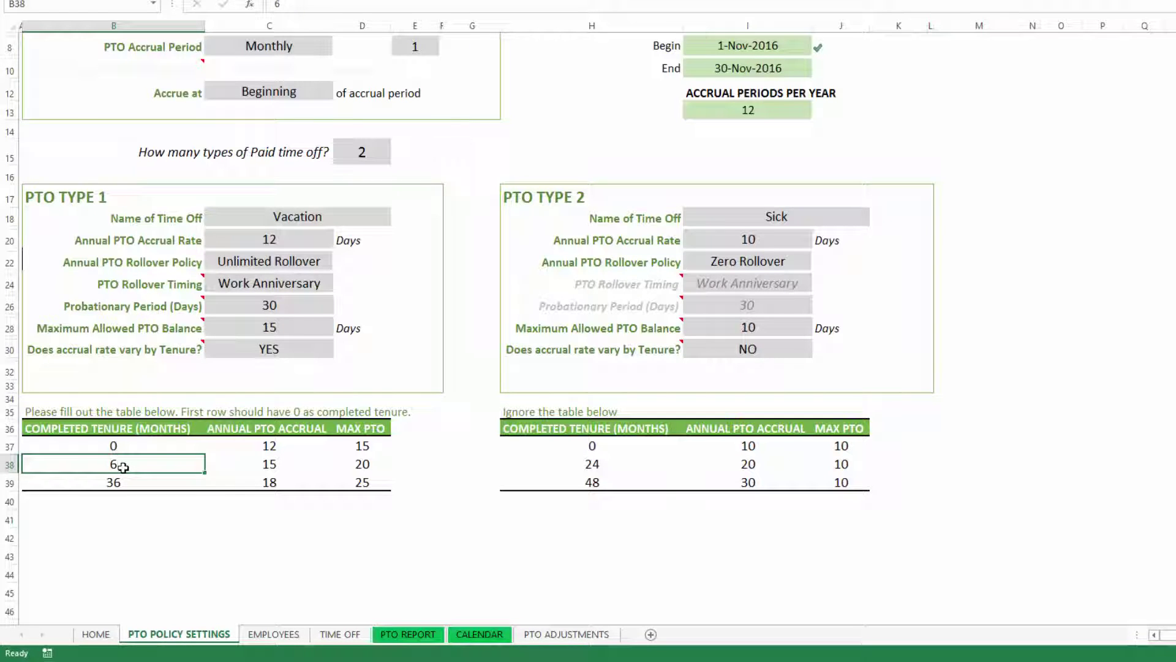
{"action": "key", "text": "Return"}
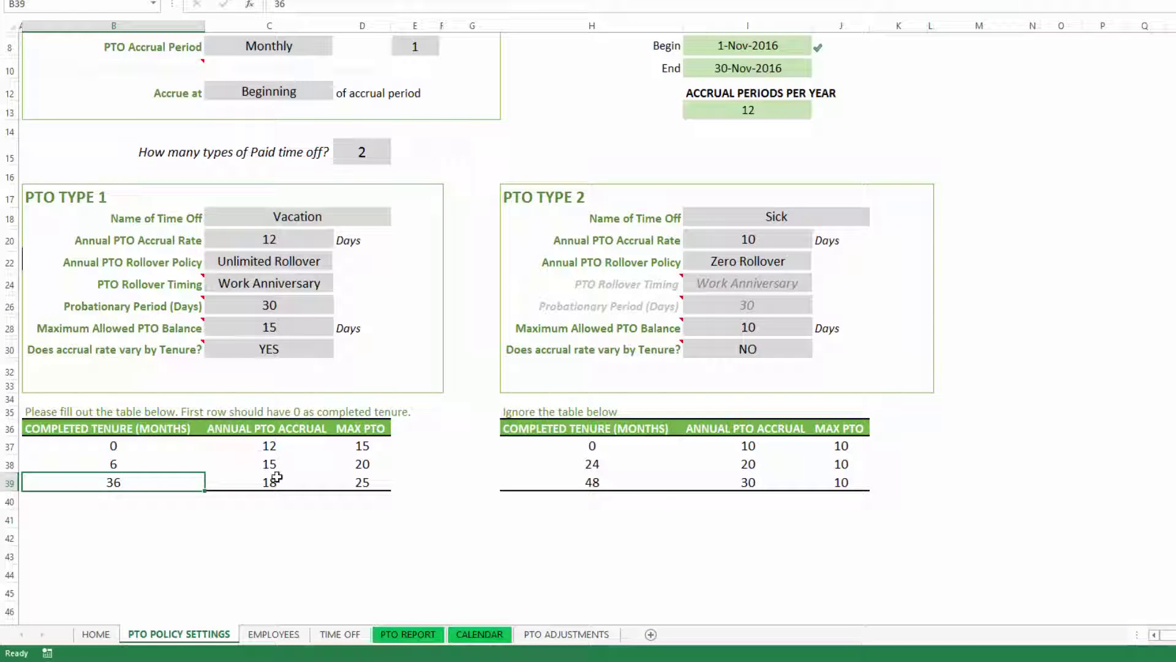
{"action": "left_click", "coordinate": [383, 635]}
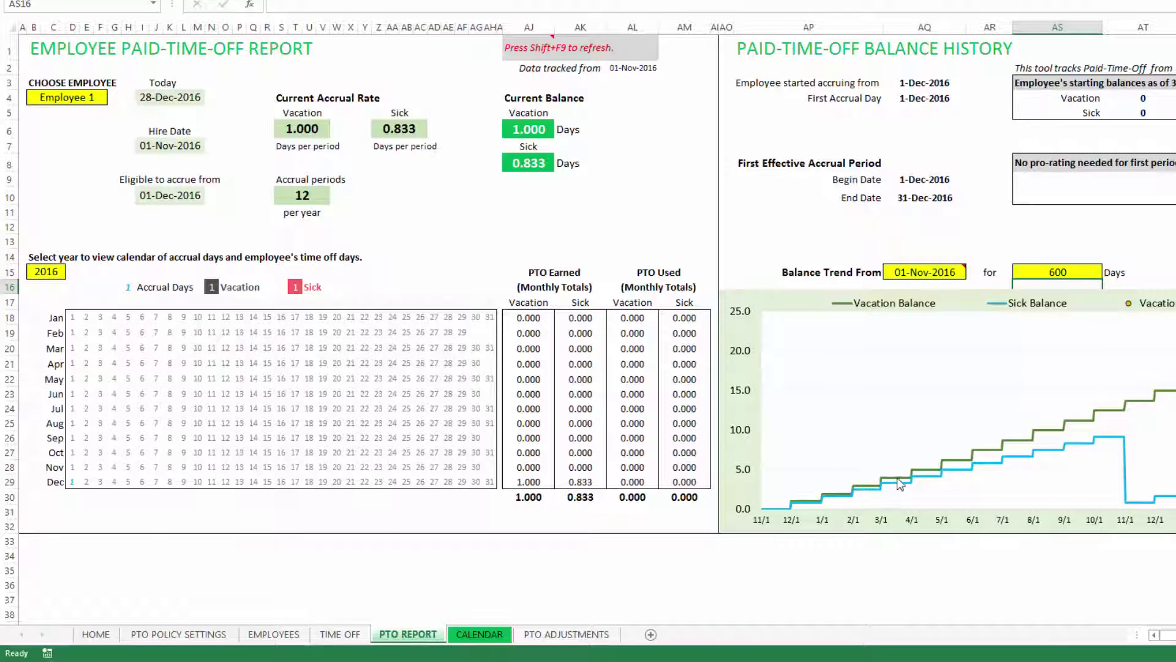
{"action": "mouse_move", "coordinate": [915, 470]}
Step: Return to the PTO policy settings and set the second Vacation tenure tier to 24 months
{"action": "left_click", "coordinate": [178, 634]}
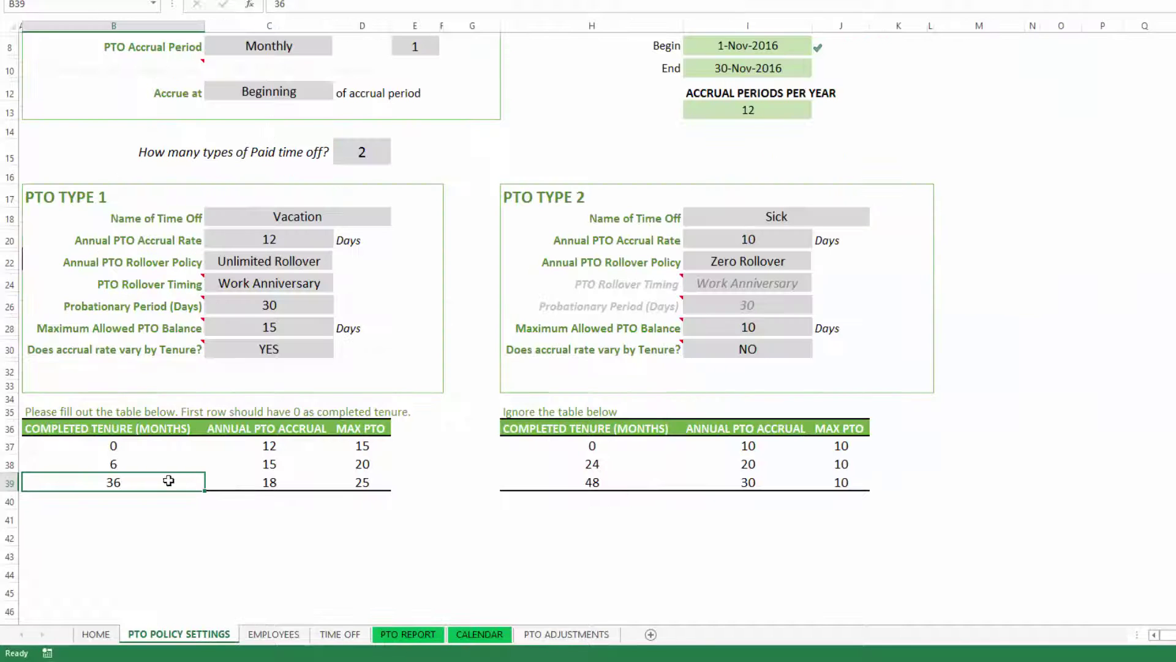
{"action": "left_click", "coordinate": [151, 464]}
{"action": "type", "text": "24"}
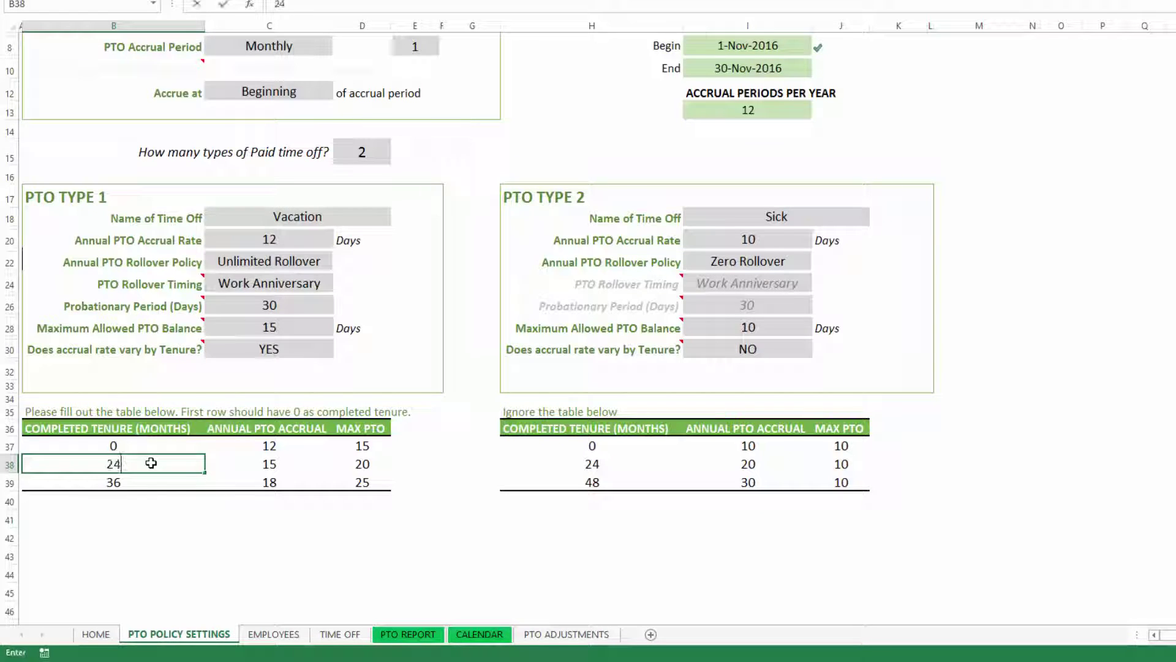
{"action": "key", "text": "Return"}
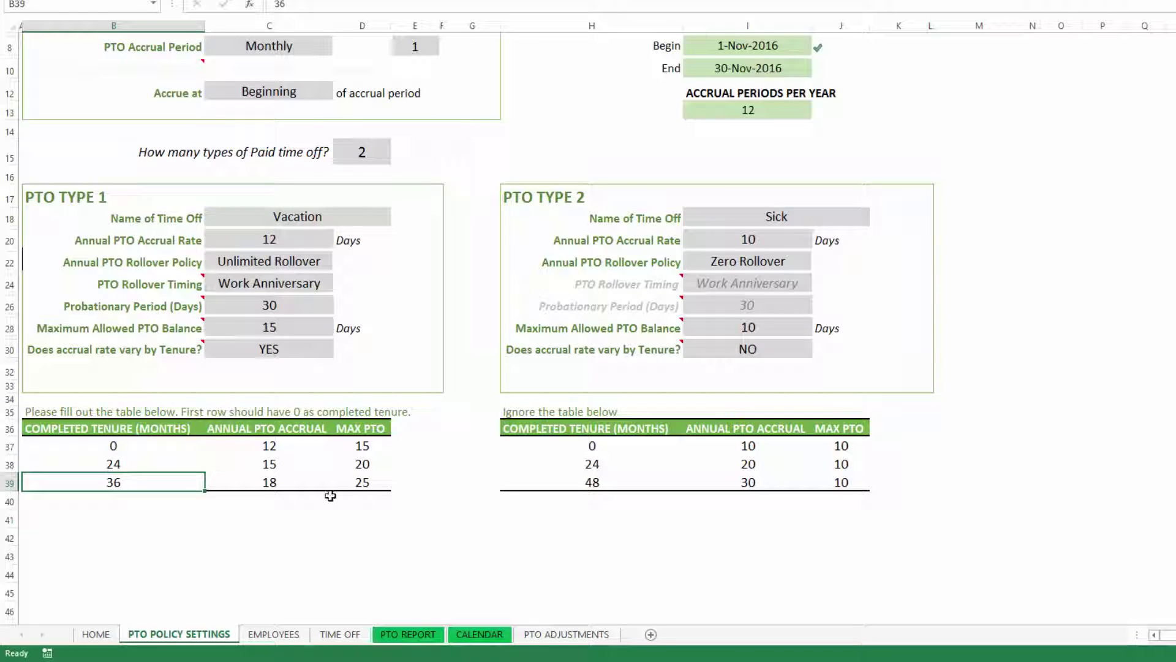
Step: Review the Sick policy's name, accrual rate, rollover timing, probationary period and tenure table in the PTO policy settings
{"action": "scroll", "coordinate": [330, 496], "scroll_direction": "up", "scroll_amount": 1}
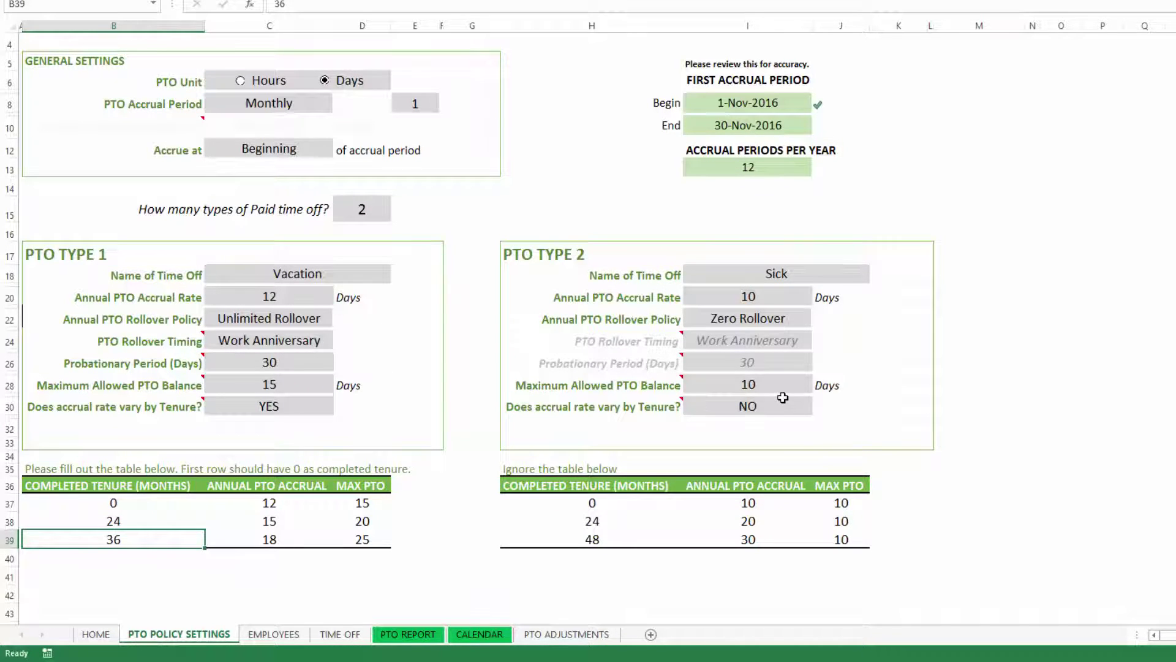
{"action": "left_click", "coordinate": [770, 274]}
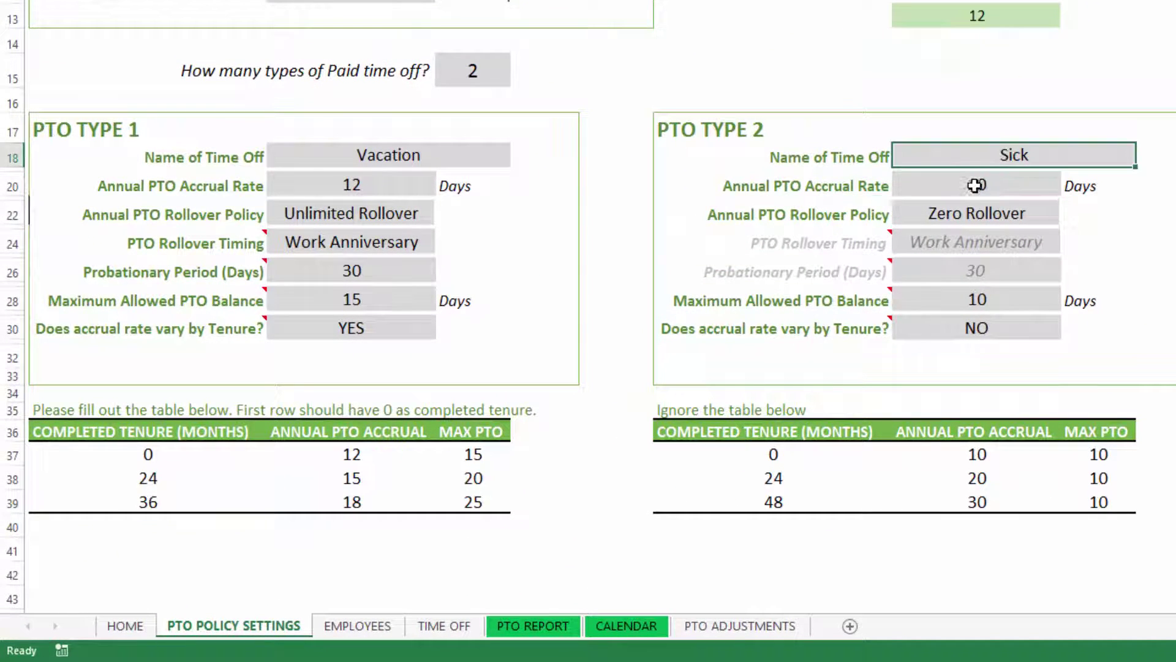
{"action": "left_click", "coordinate": [976, 185]}
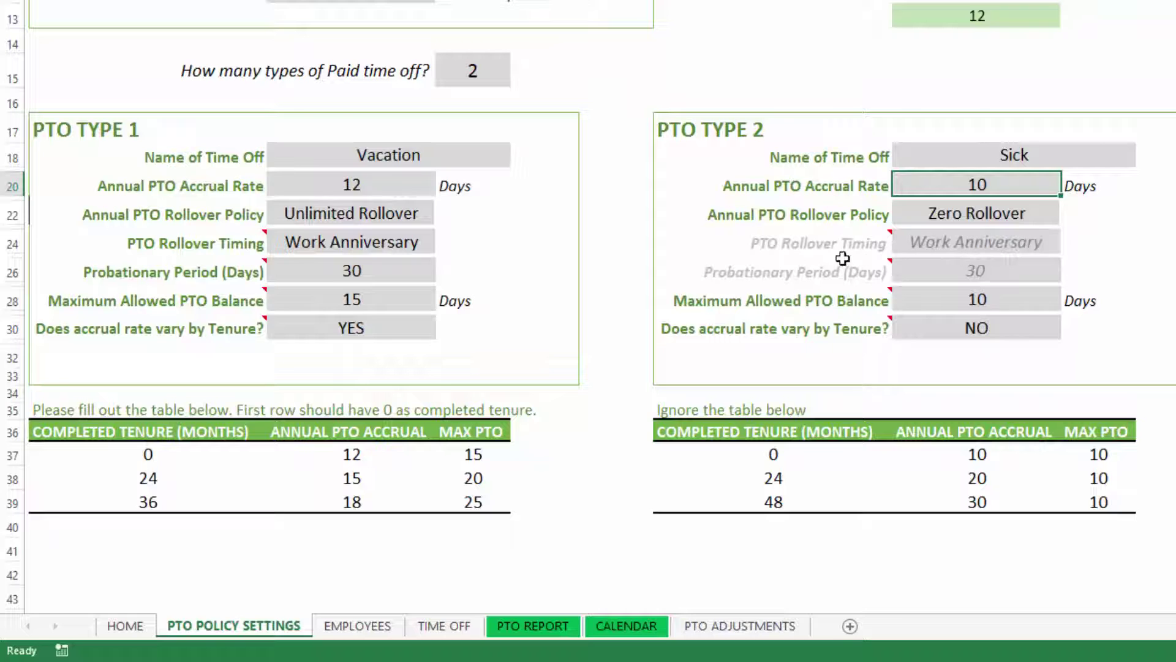
{"action": "left_click", "coordinate": [917, 245]}
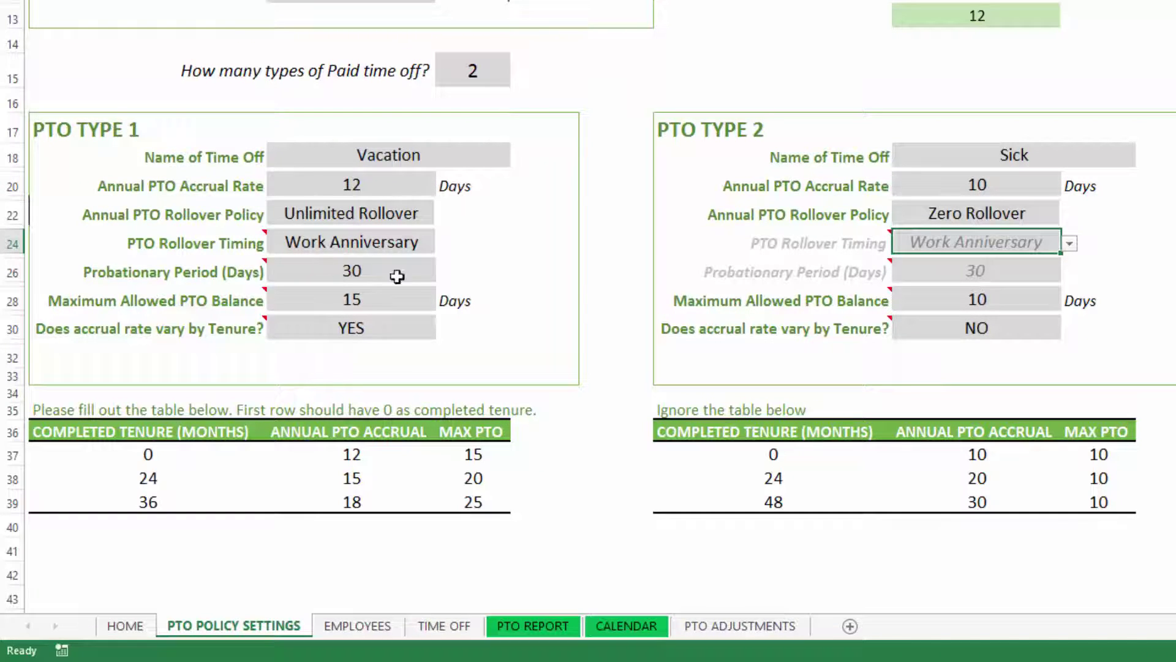
{"action": "left_click", "coordinate": [790, 273]}
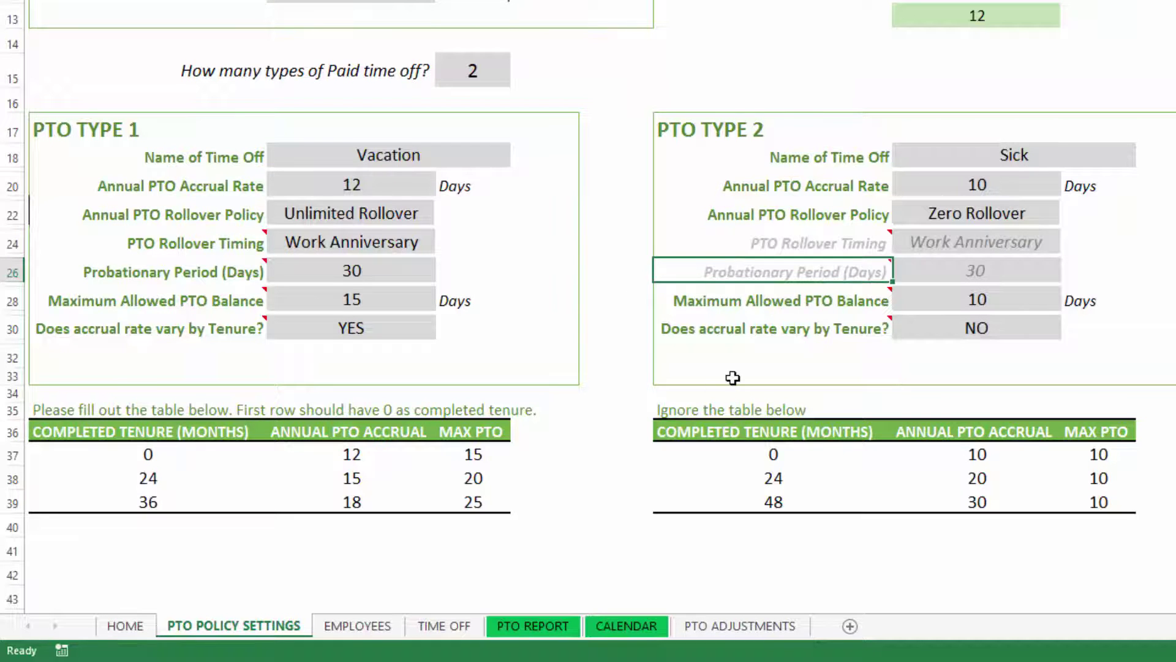
{"action": "scroll", "coordinate": [733, 381], "scroll_direction": "down", "scroll_amount": 1}
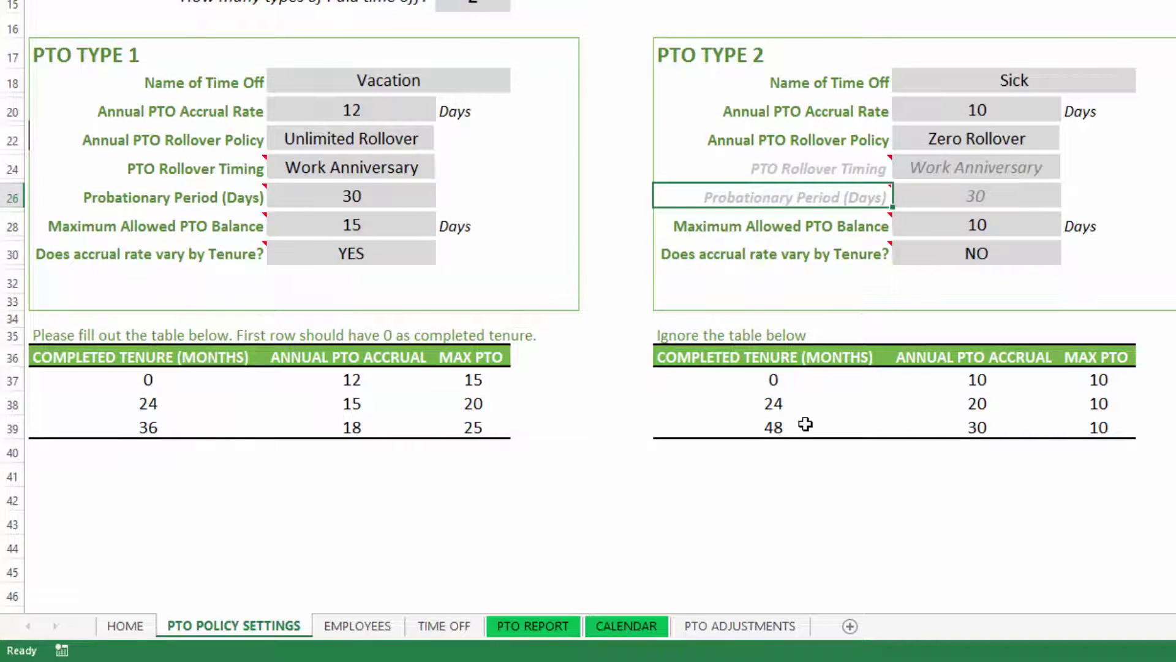
{"action": "scroll", "coordinate": [805, 424], "scroll_direction": "up", "scroll_amount": 1}
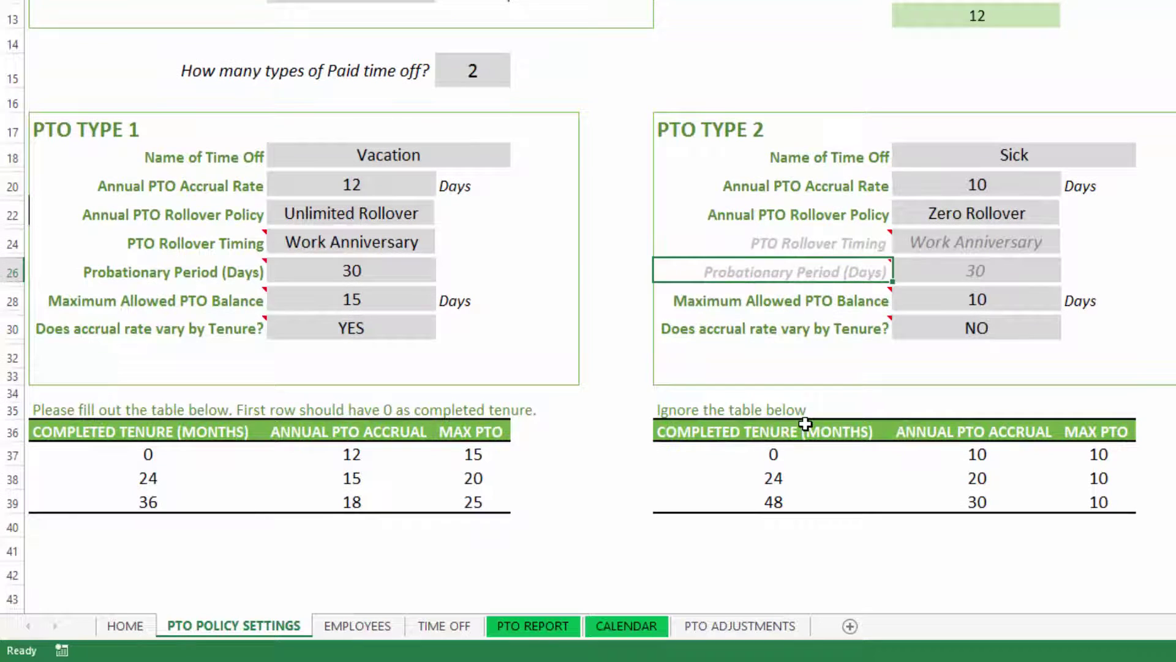
{"action": "scroll", "coordinate": [804, 420], "scroll_direction": "up", "scroll_amount": 1}
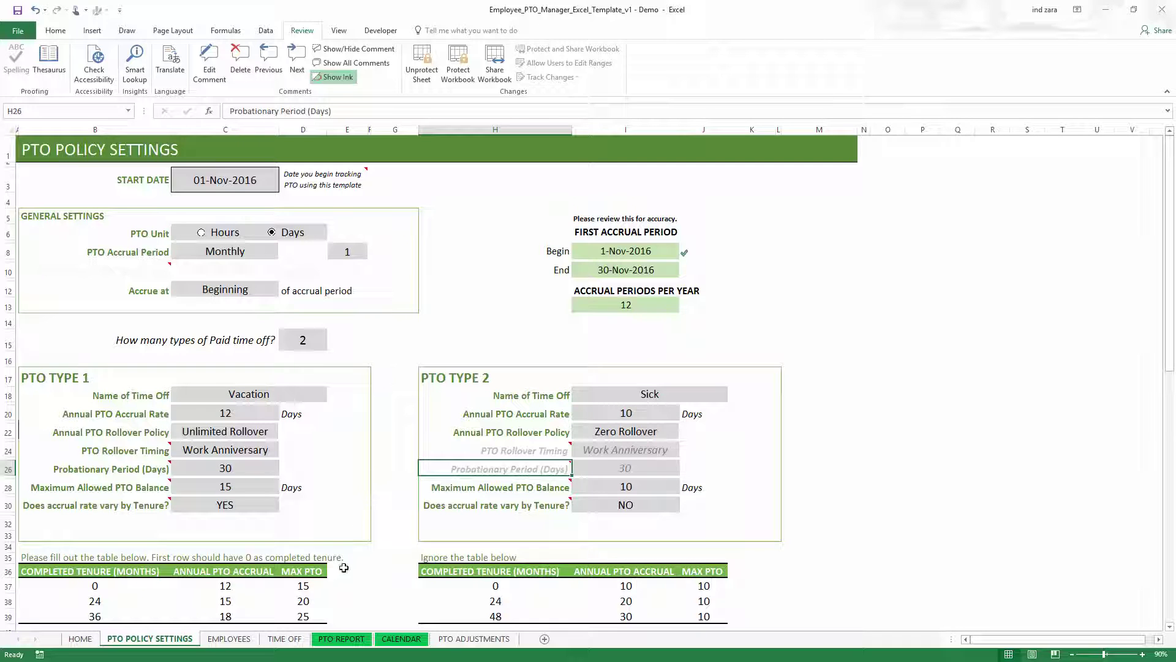
Step: Look over the employee data sheet and the employee PTO report, and return to the PTO policy settings
{"action": "left_click", "coordinate": [247, 639]}
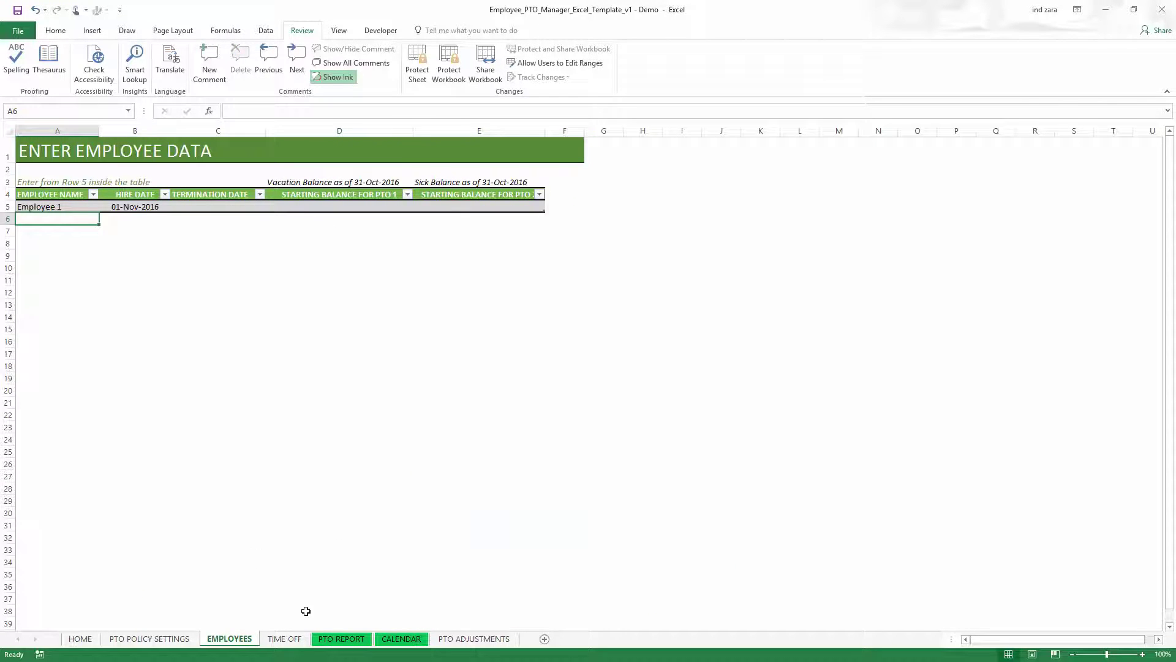
{"action": "left_click", "coordinate": [341, 639]}
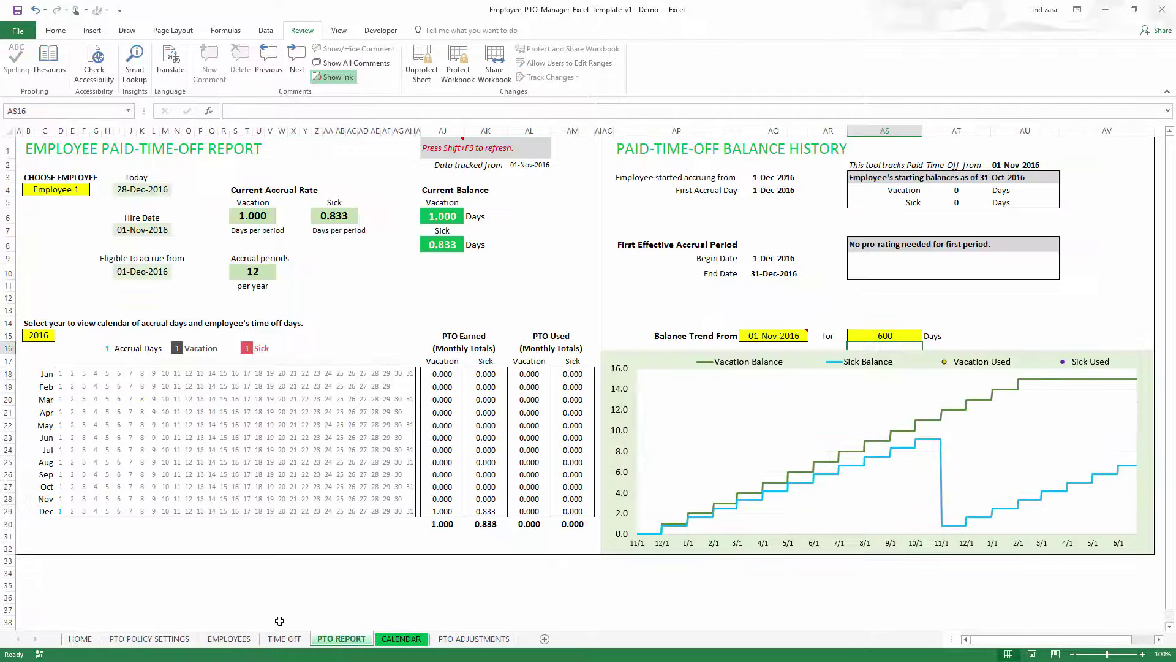
{"action": "left_click", "coordinate": [150, 638]}
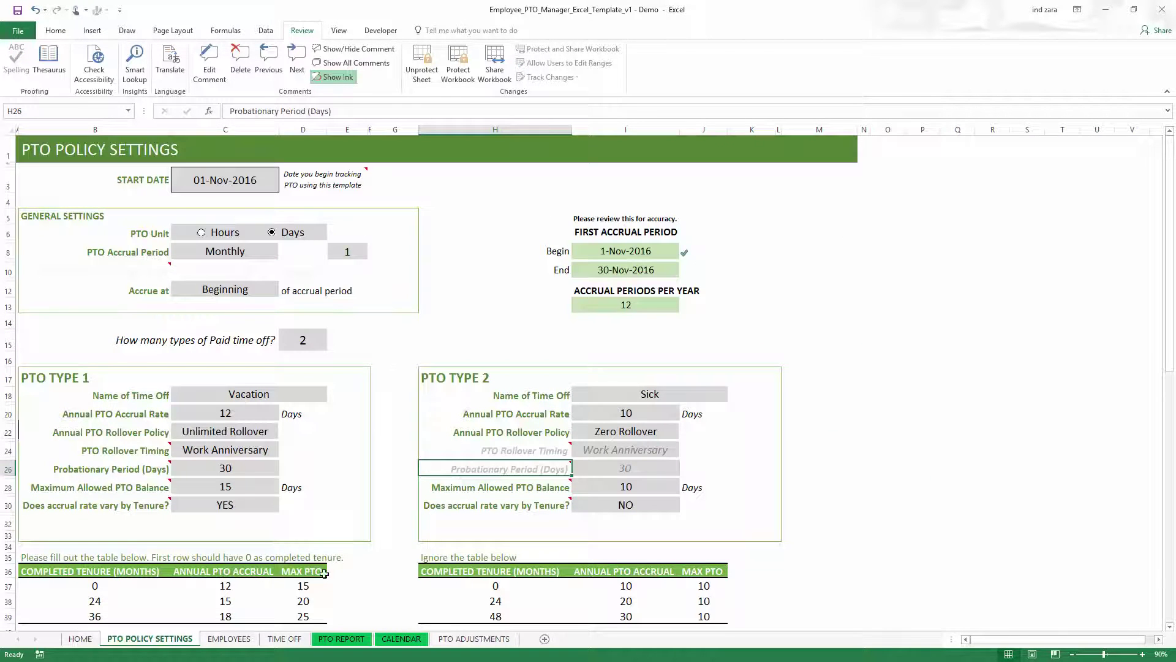